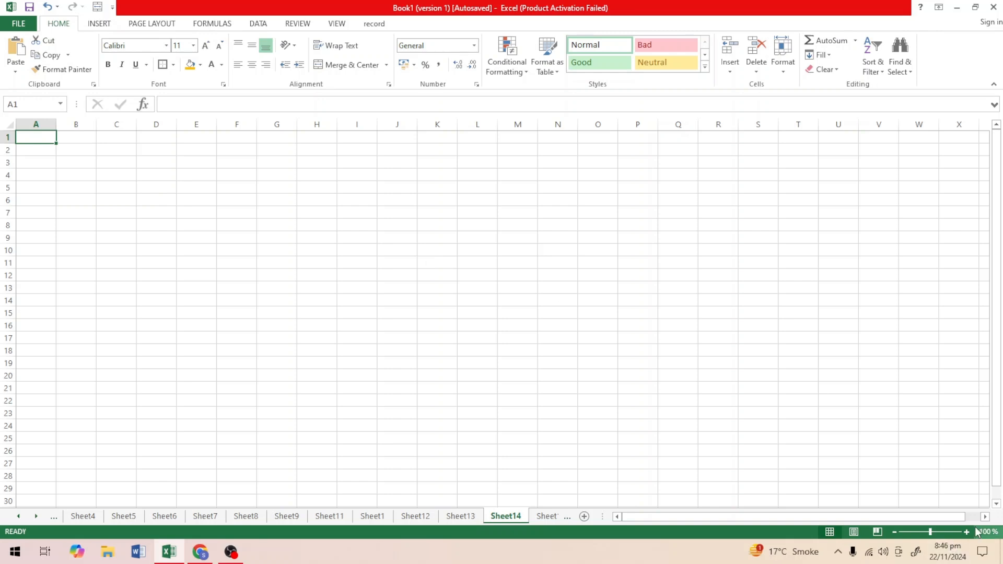
# Enter the column headings S.No in cell A3 and Name in cell B3.
pyautogui.click(972, 528)
pyautogui.click(972, 529)
pyautogui.click(971, 528)
pyautogui.click(971, 529)
pyautogui.click(971, 529)
pyautogui.click(971, 529)
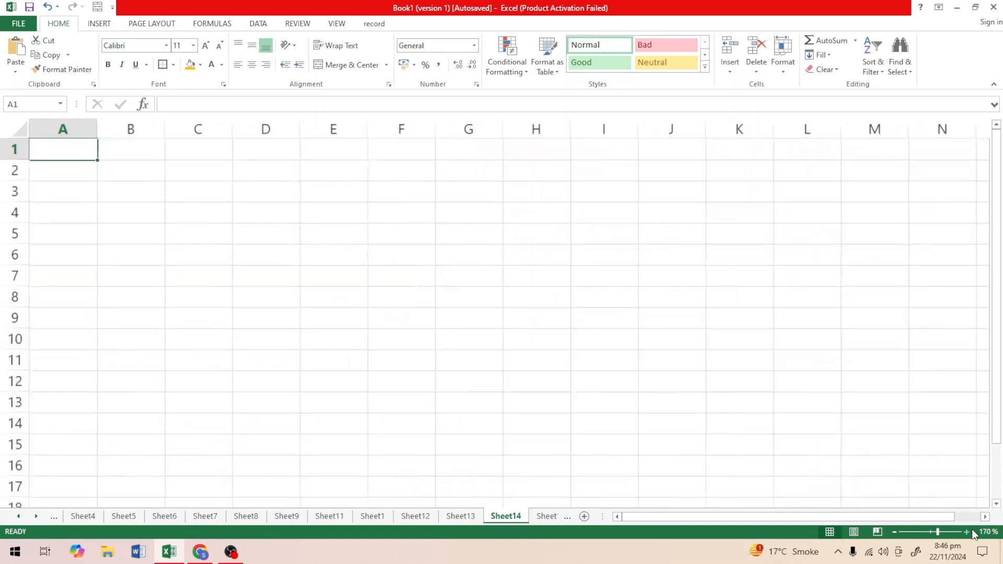
pyautogui.click(972, 529)
pyautogui.click(971, 529)
pyautogui.click(967, 531)
pyautogui.click(967, 531)
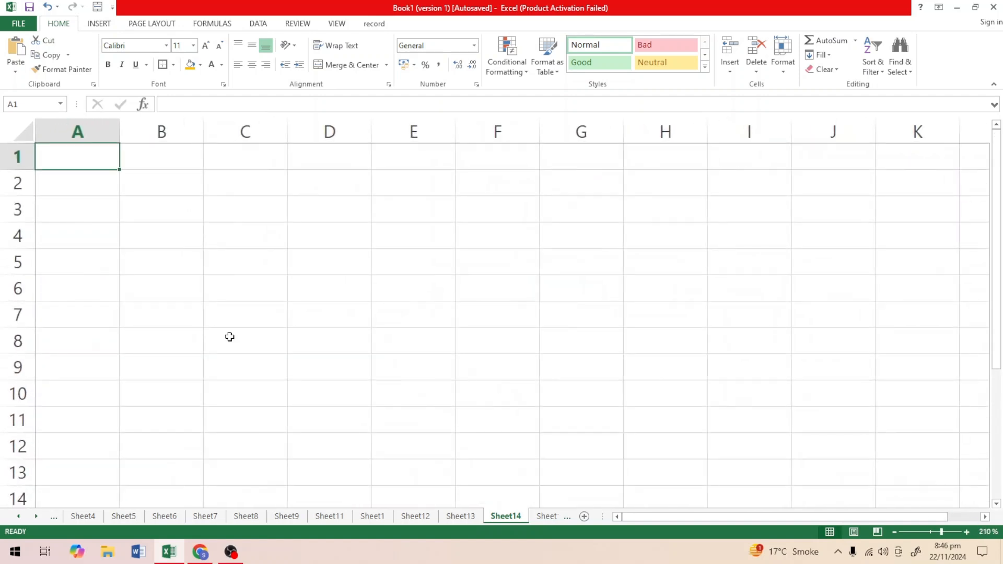
pyautogui.click(79, 201)
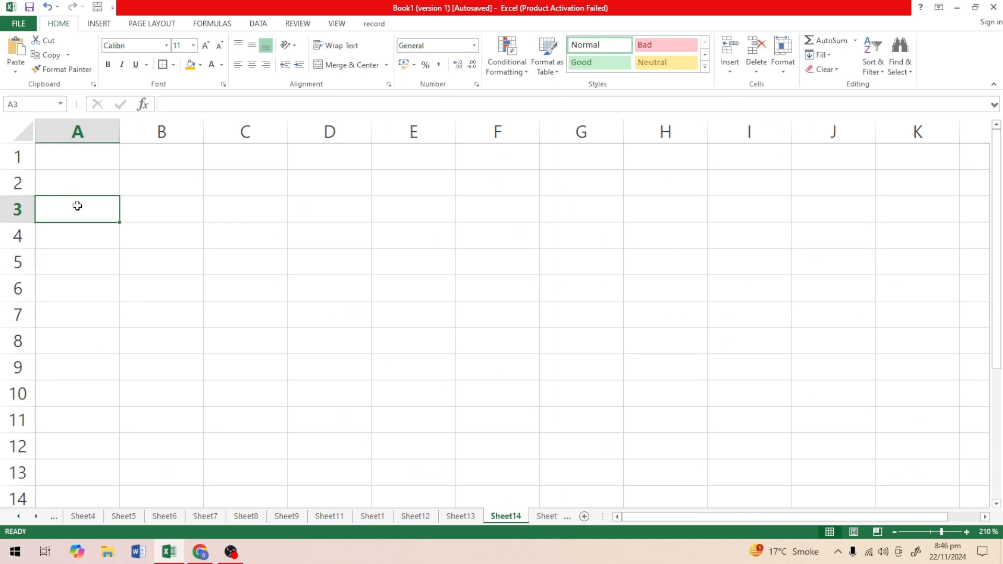
pyautogui.write('S.No')
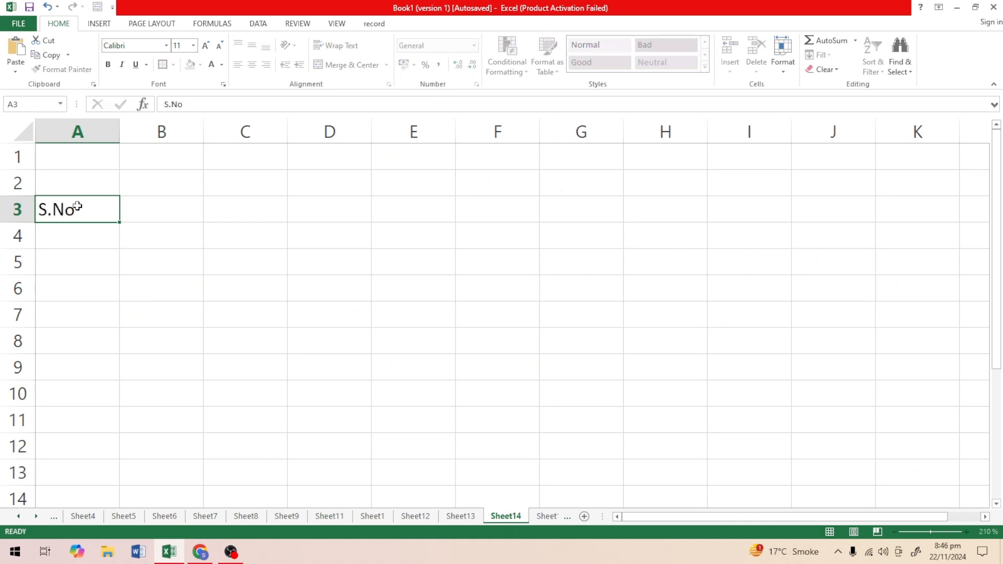
pyautogui.press('Tab')
pyautogui.write('Name')
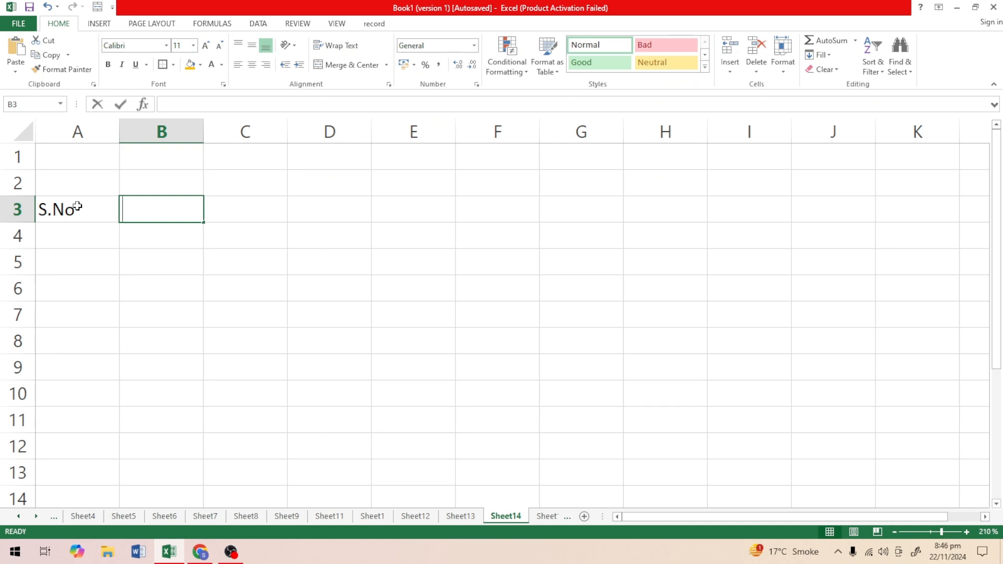
pyautogui.press('Tab')
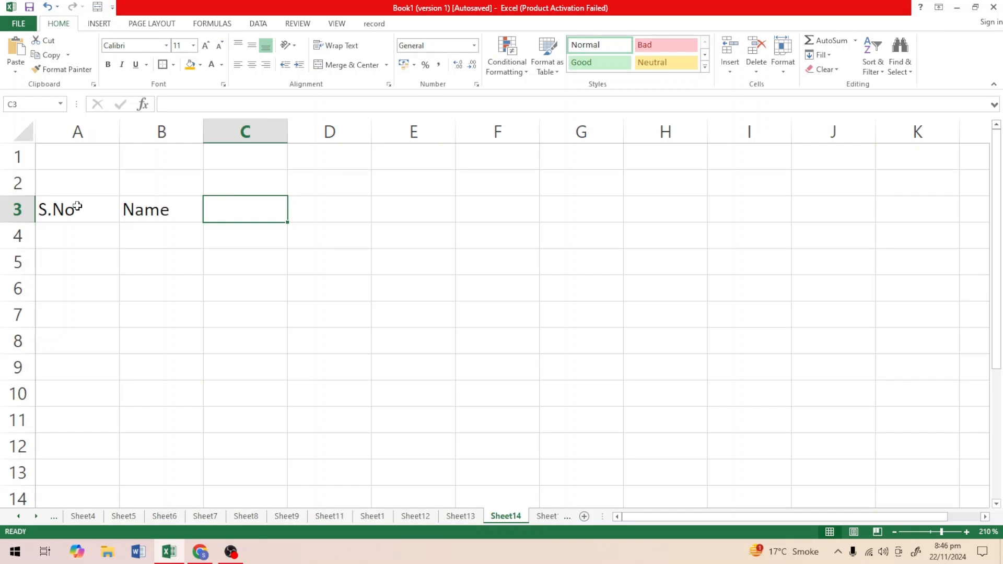
# Enter the subject headings Urdu, English and Math in cells C3 to E3.
pyautogui.write('Urdu')
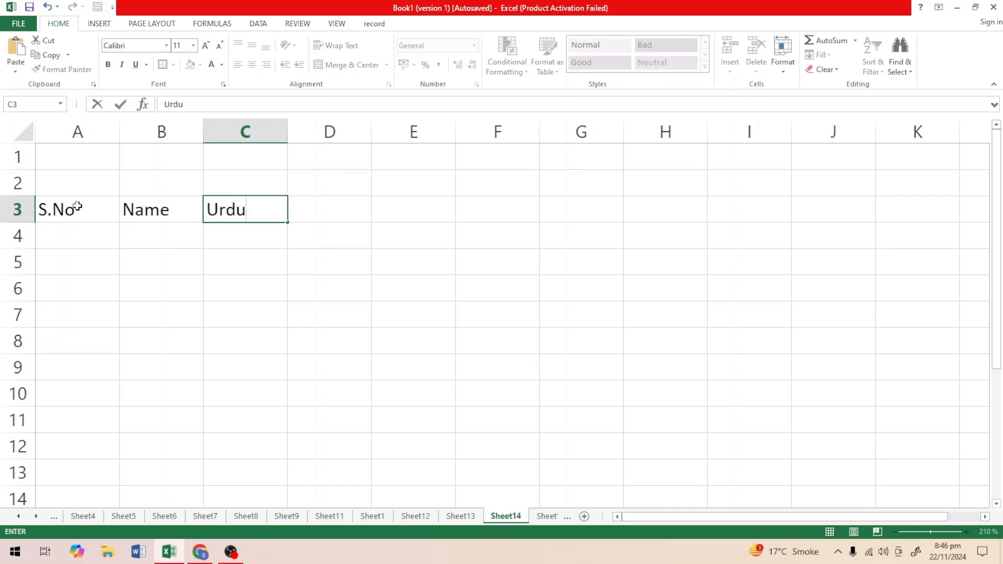
pyautogui.press('Tab')
pyautogui.write('E')
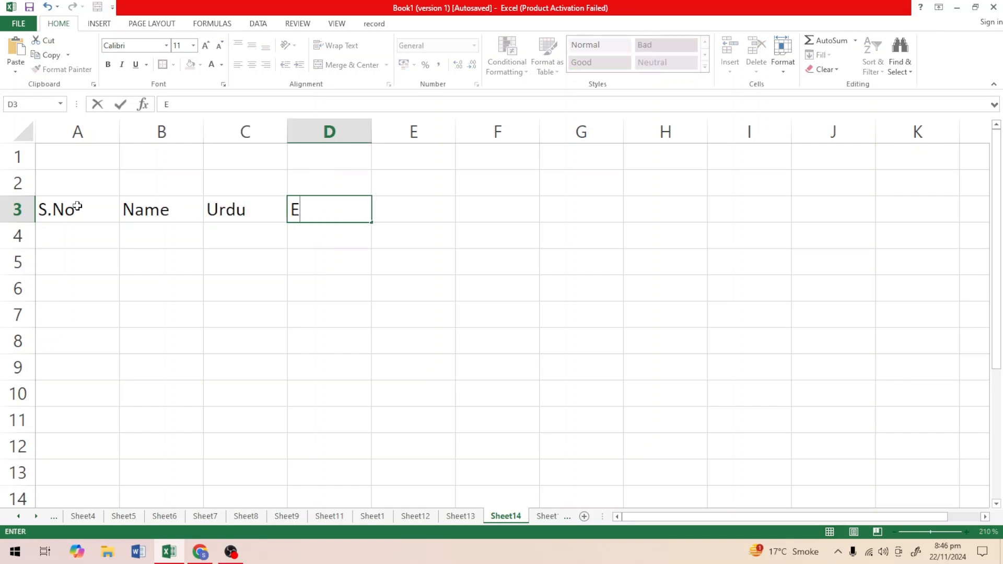
pyautogui.write('nglish')
pyautogui.press('Tab')
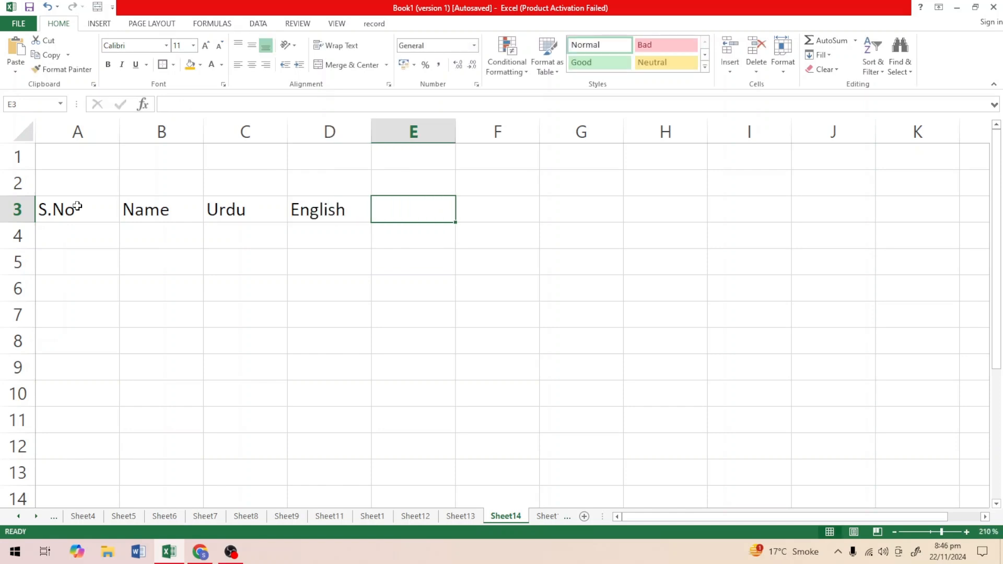
pyautogui.write('Math')
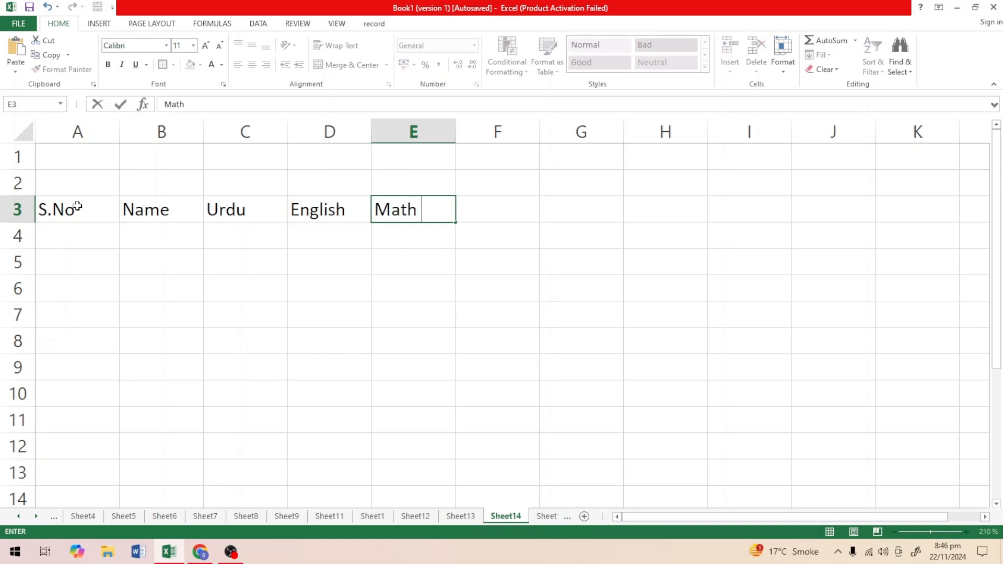
pyautogui.press('Tab')
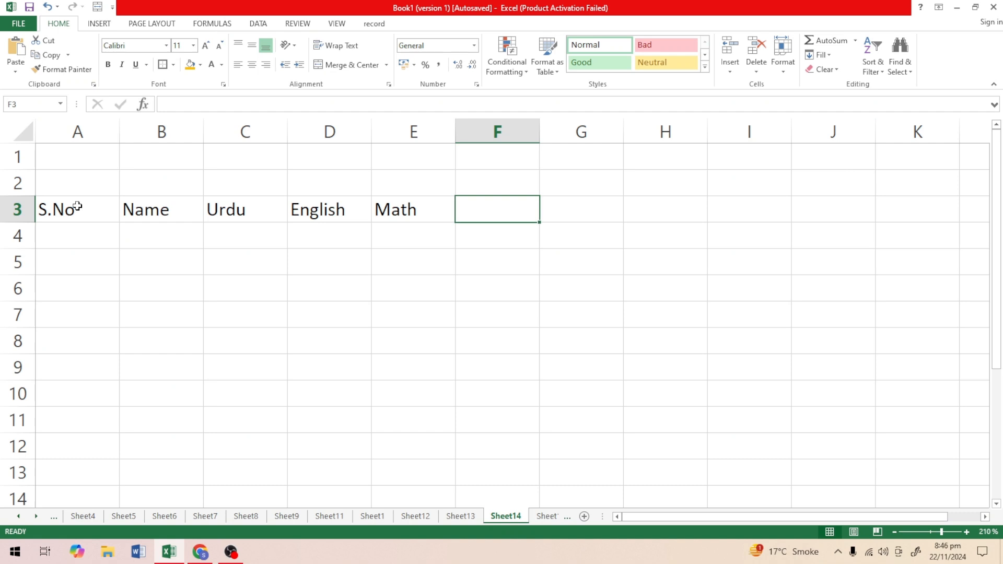
# Enter the subject headings Computer in cell F3 and Pakstudy in cell G3.
pyautogui.write('Comput')
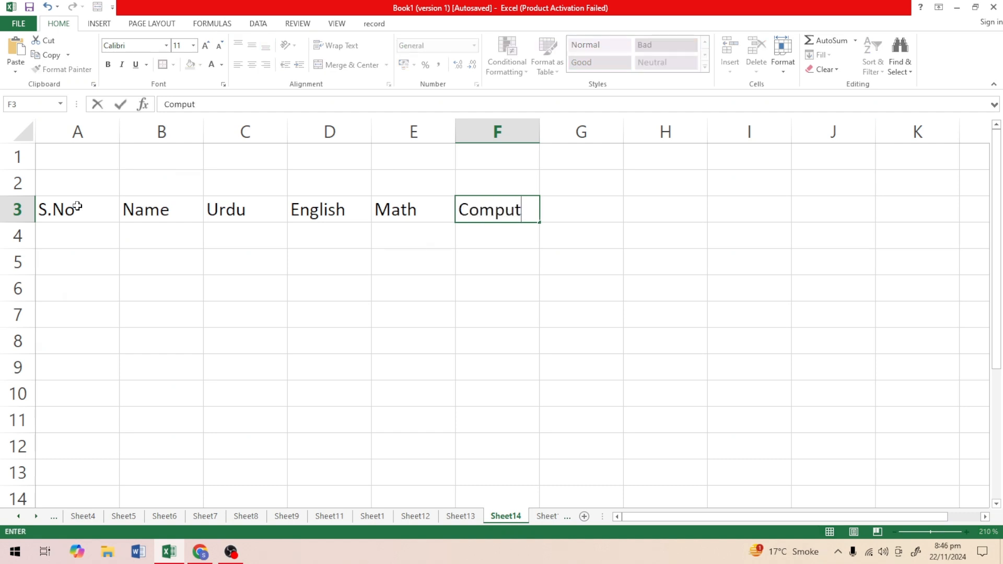
pyautogui.write('er')
pyautogui.press('Tab')
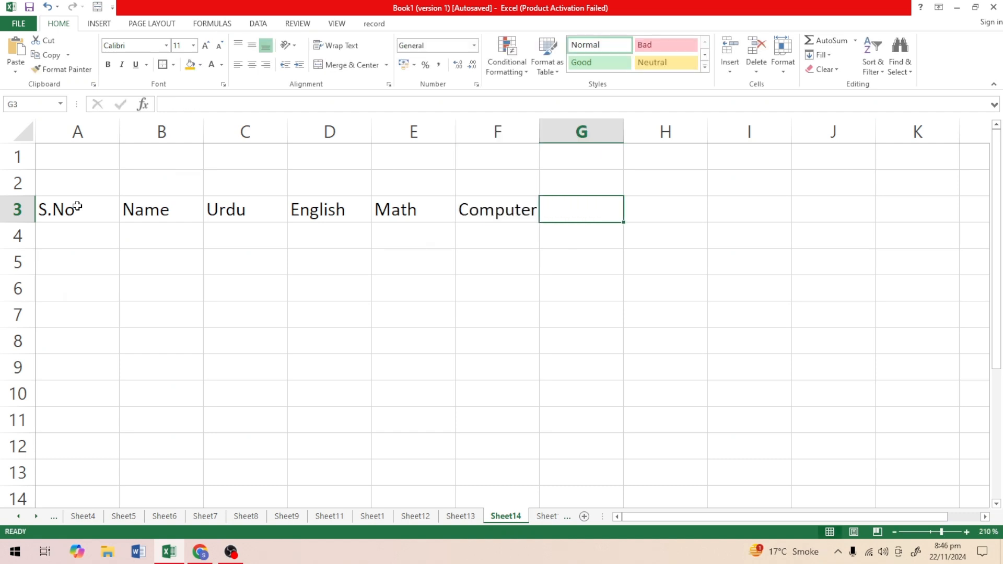
pyautogui.write('Paks')
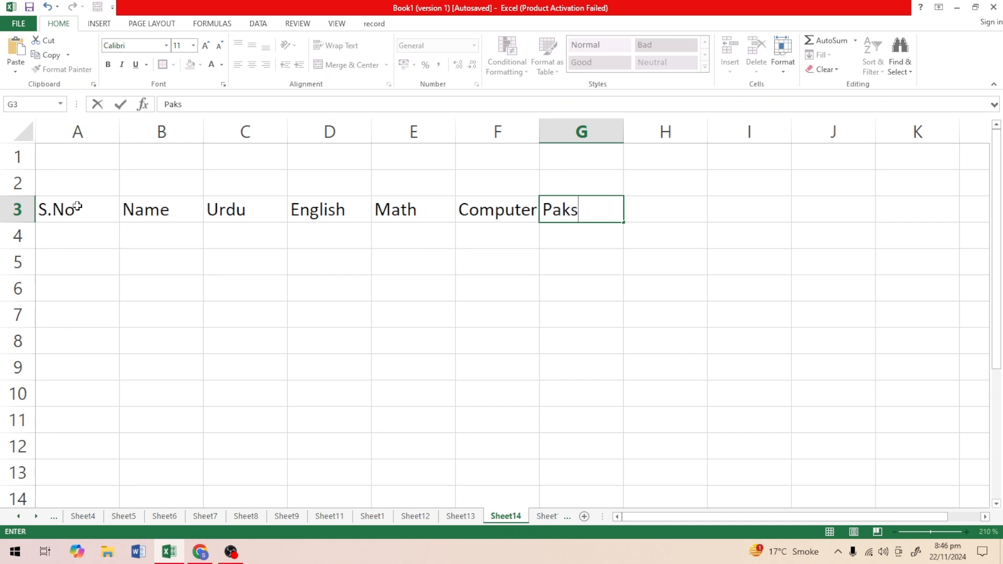
pyautogui.write('tudy')
pyautogui.click(472, 347)
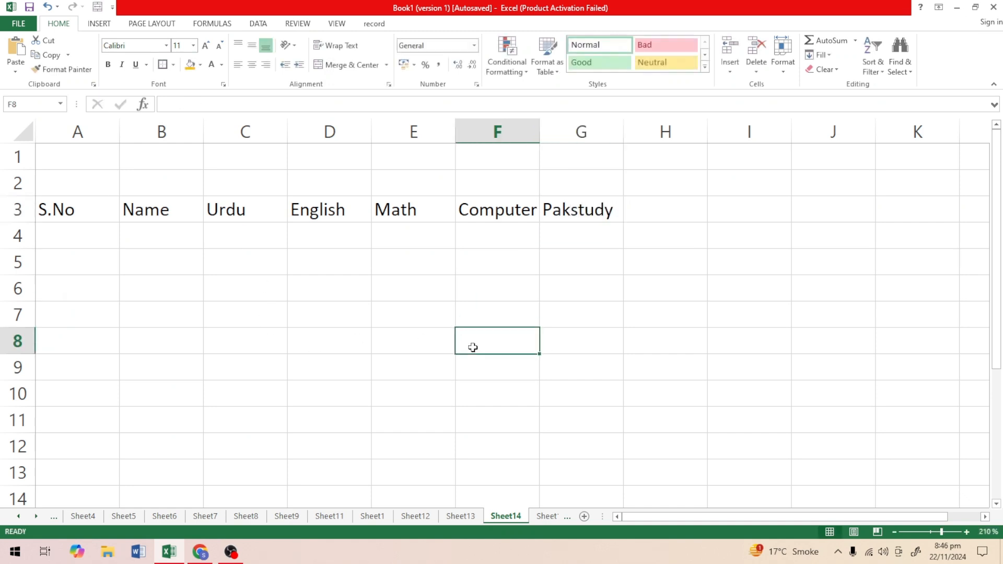
# Enter the result headings Total Marks, % and Pass/Fail in cells H3 to J3.
pyautogui.click(639, 218)
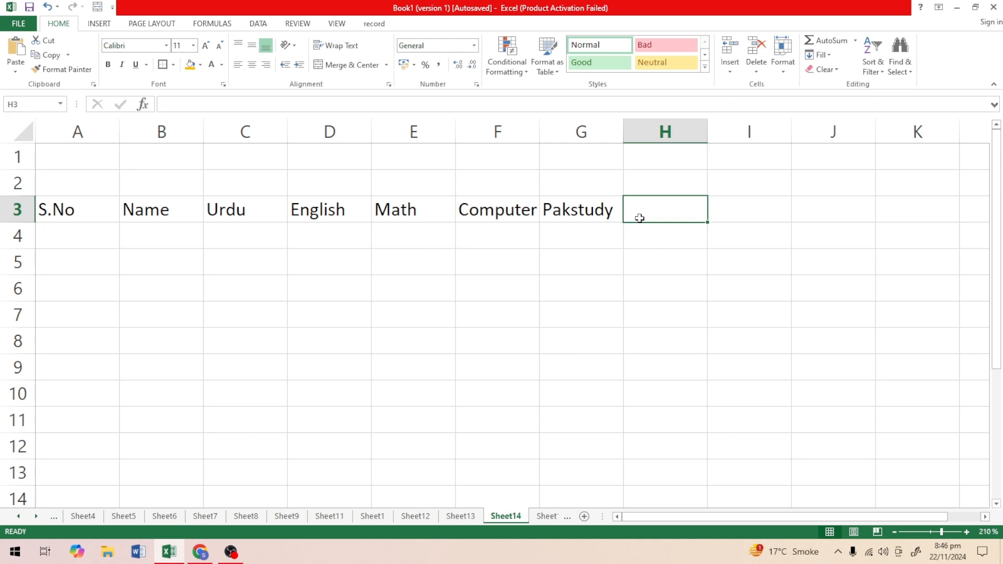
pyautogui.write('Total ')
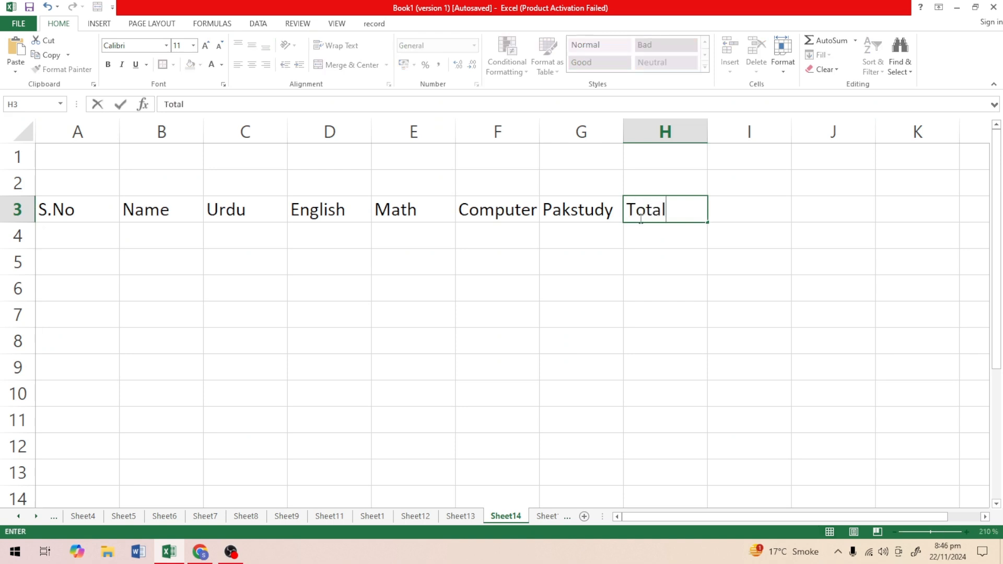
pyautogui.write('Marks')
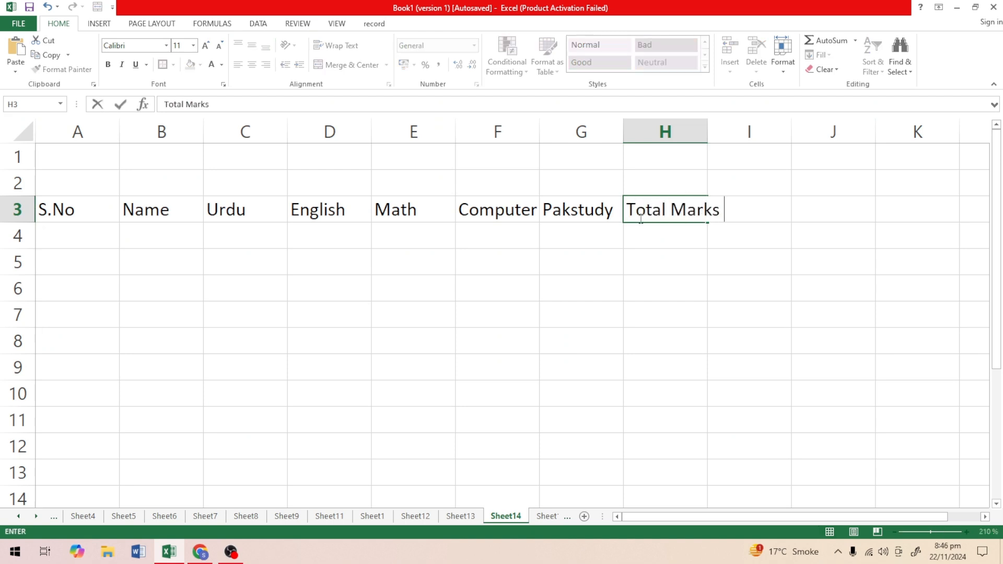
pyautogui.press('Tab')
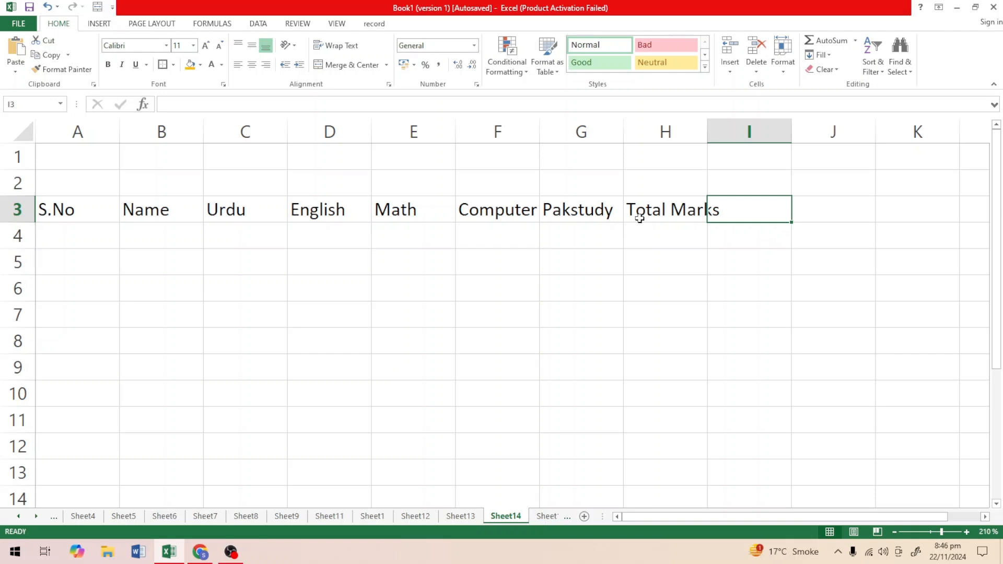
pyautogui.write('%')
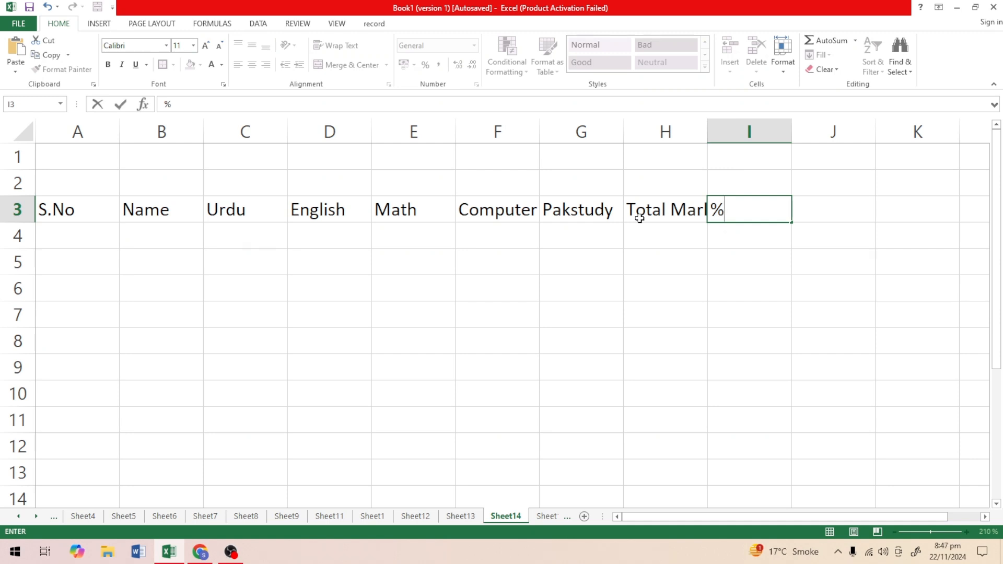
pyautogui.press('Tab')
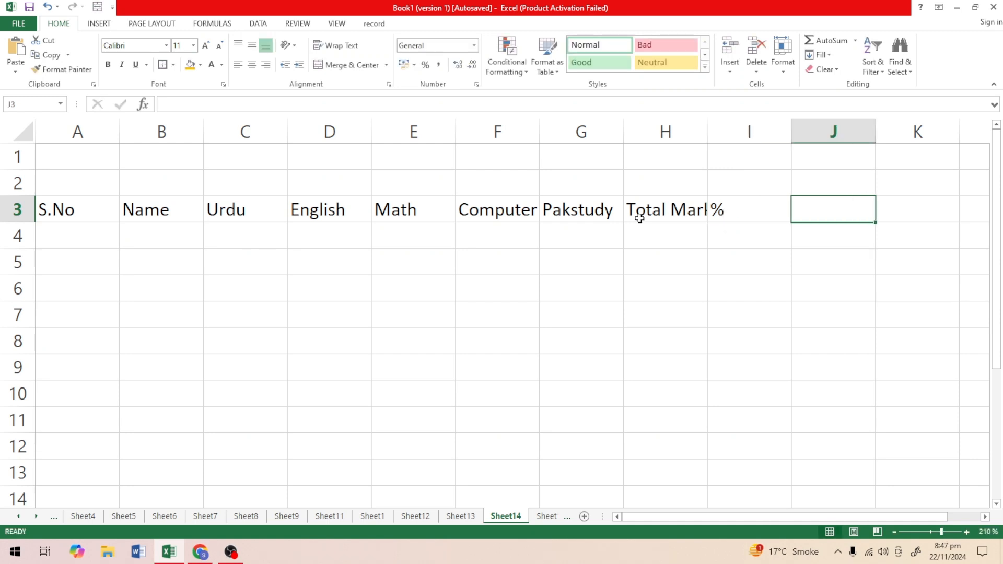
pyautogui.write('Pass/')
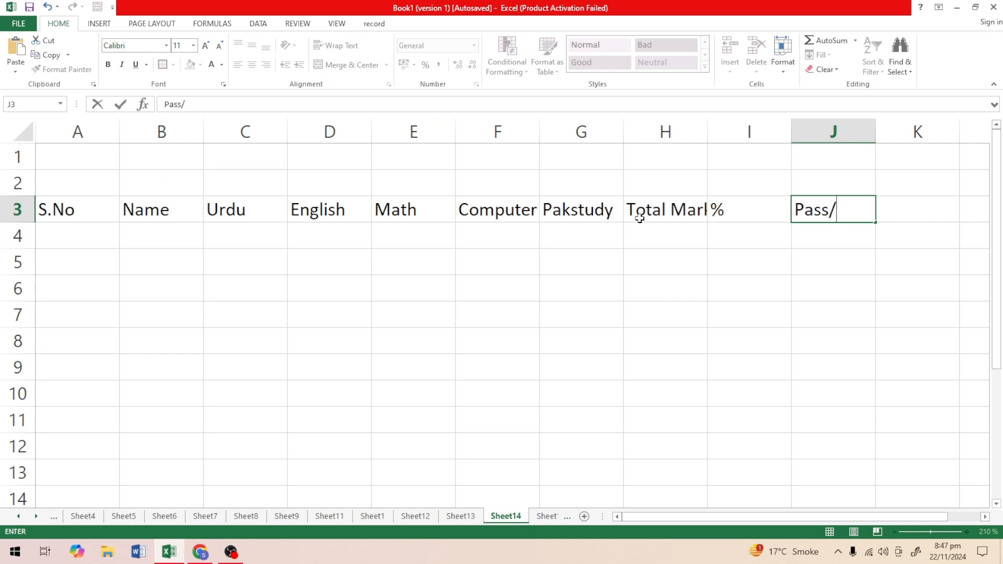
pyautogui.write('Fail')
pyautogui.click(858, 337)
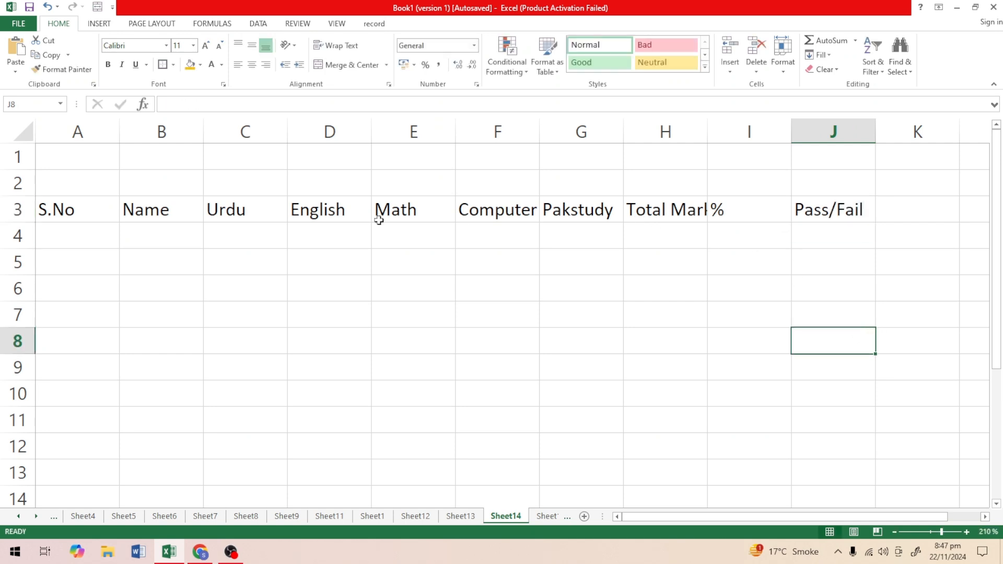
# Merge and center cells A1:J2 above the headings and enter the title Punjab college Narowal.
pyautogui.moveTo(72, 157); pyautogui.dragTo(810, 174)
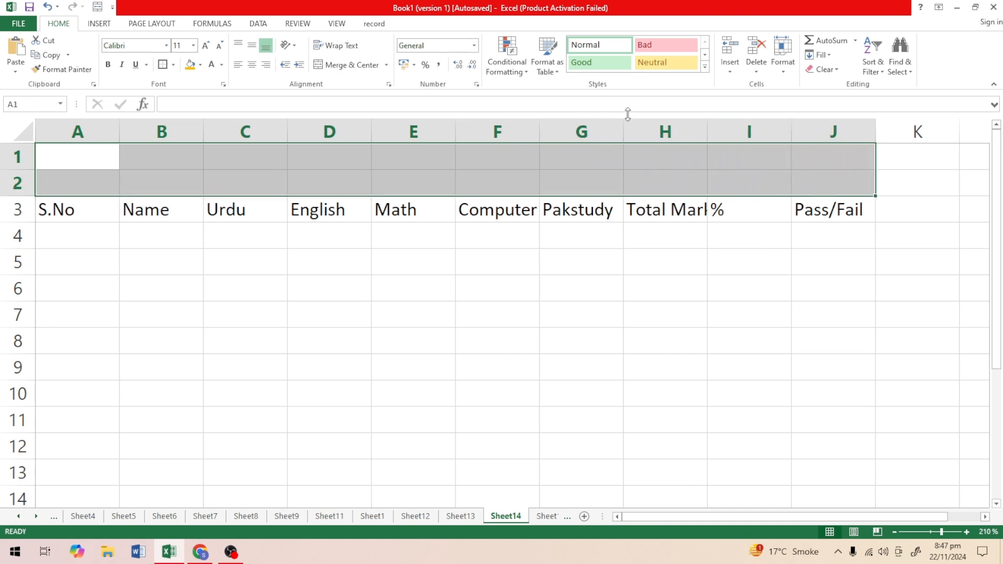
pyautogui.click(347, 67)
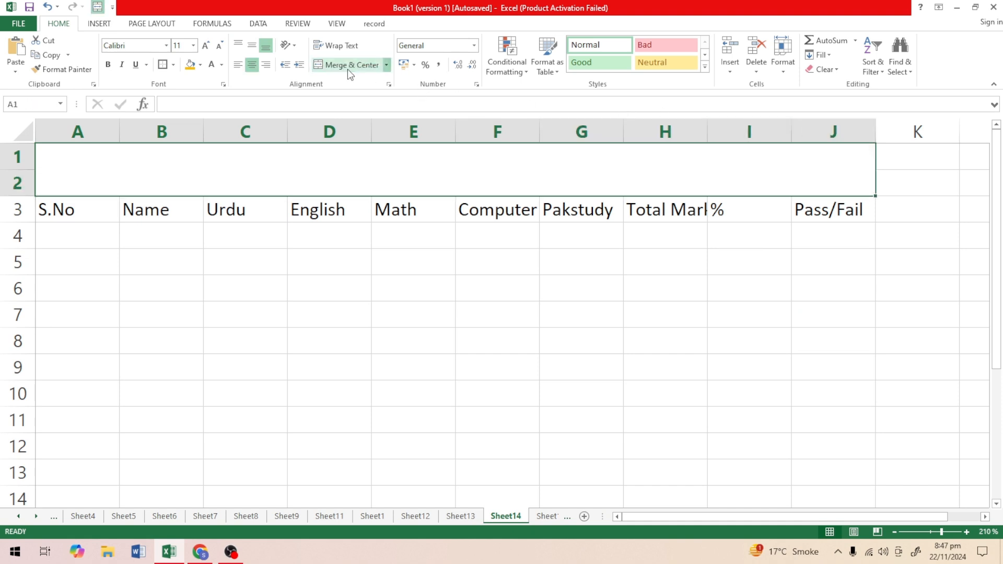
pyautogui.doubleClick(362, 161)
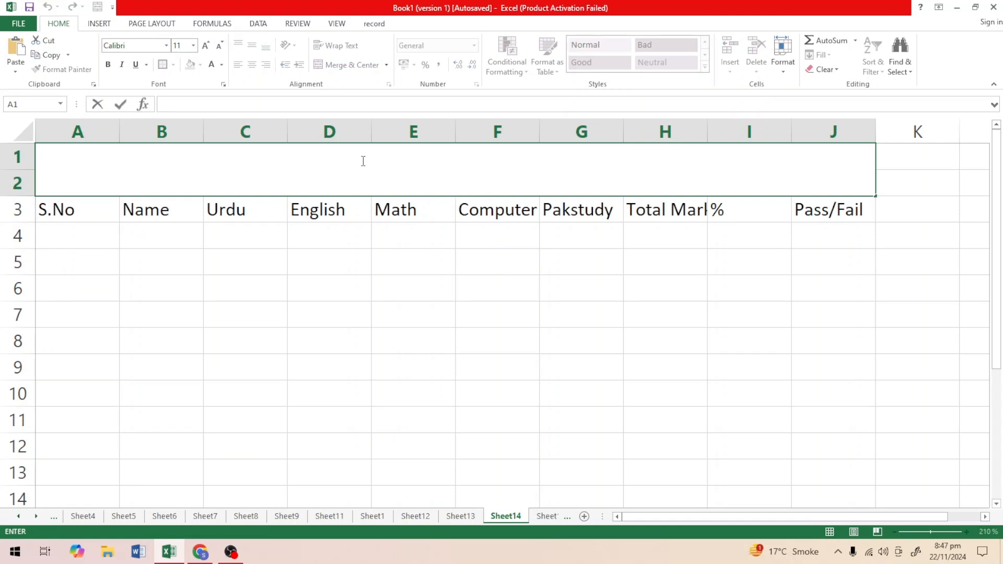
pyautogui.write('Punjab')
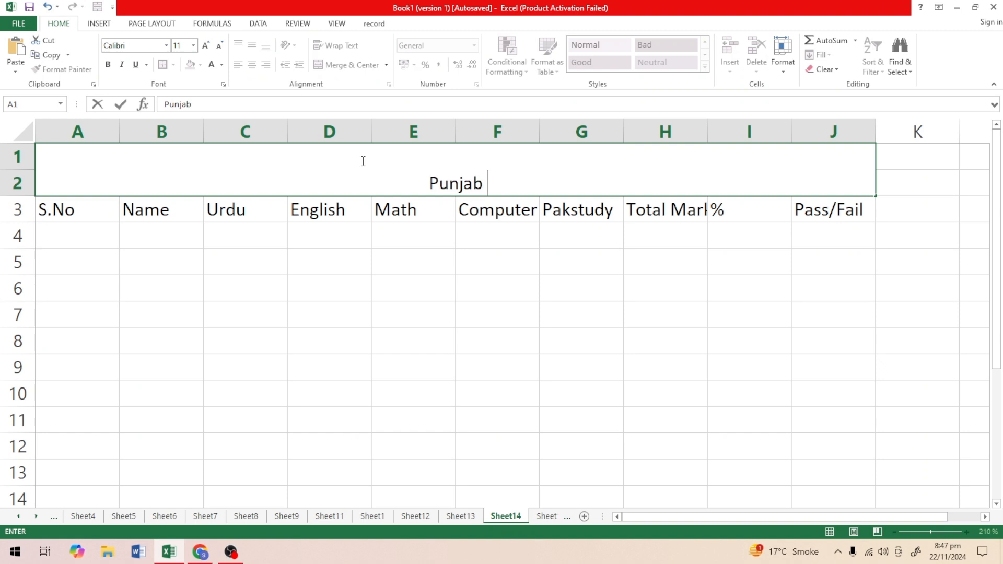
pyautogui.write(' colleg')
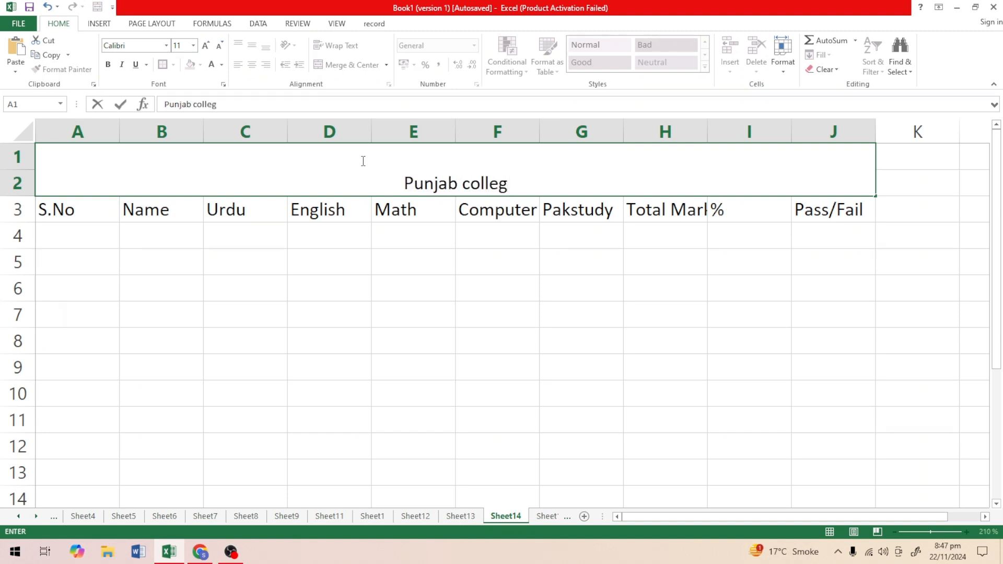
pyautogui.write('e')
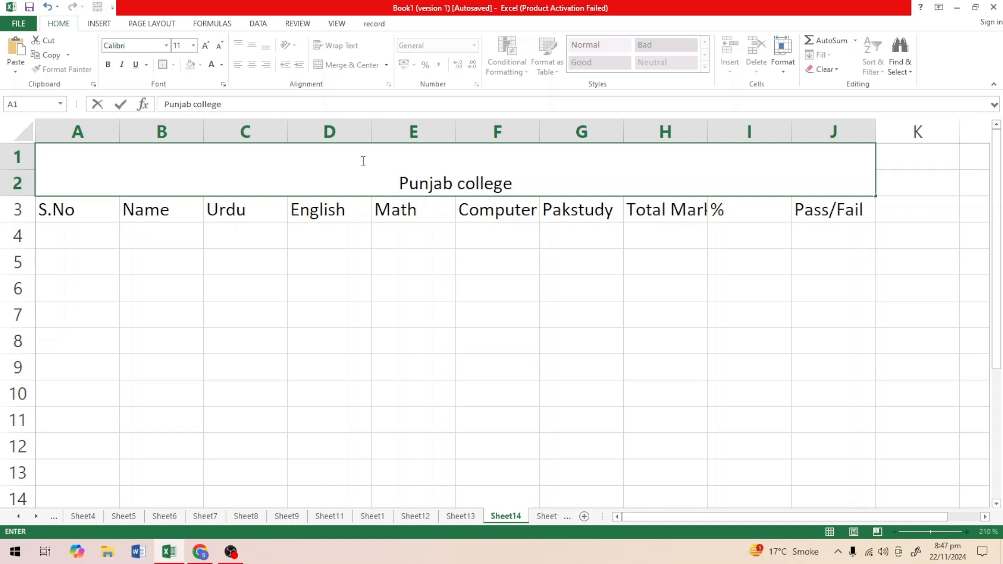
pyautogui.write(' Narowa')
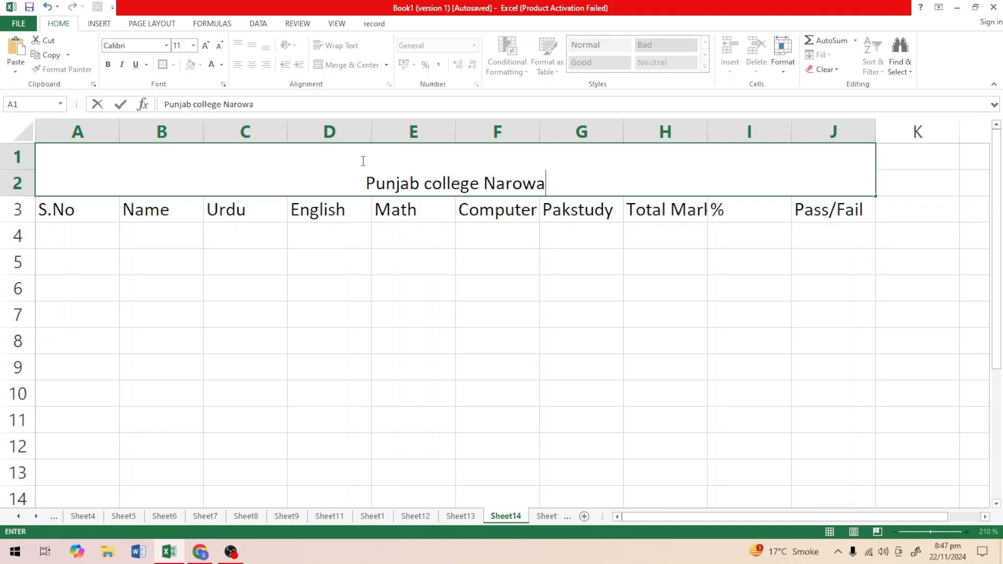
pyautogui.write('l')
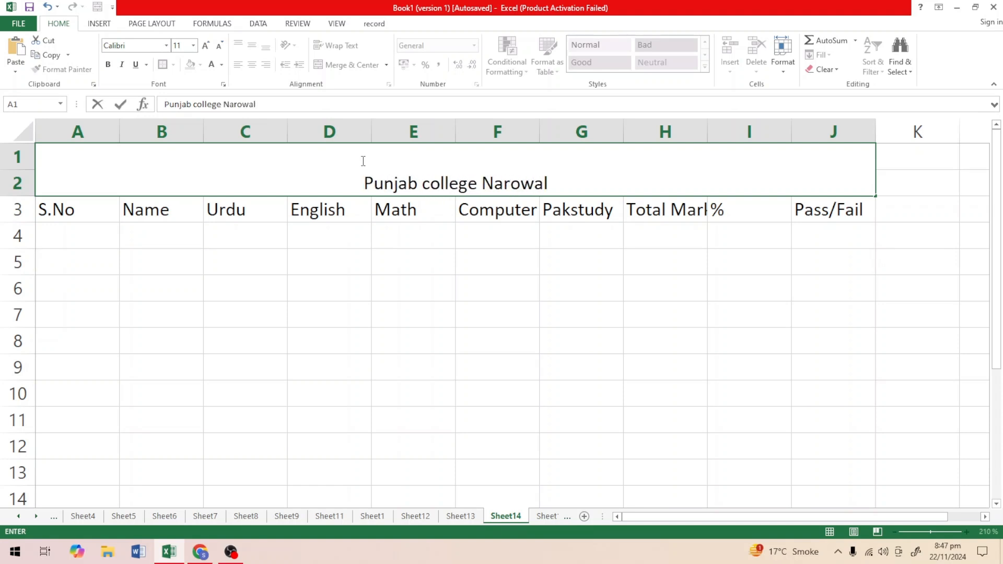
# Add a second line reading Weekly Test Report beneath Punjab college Narowal in the merged title cell.
pyautogui.hotkey('alt', 'Return')
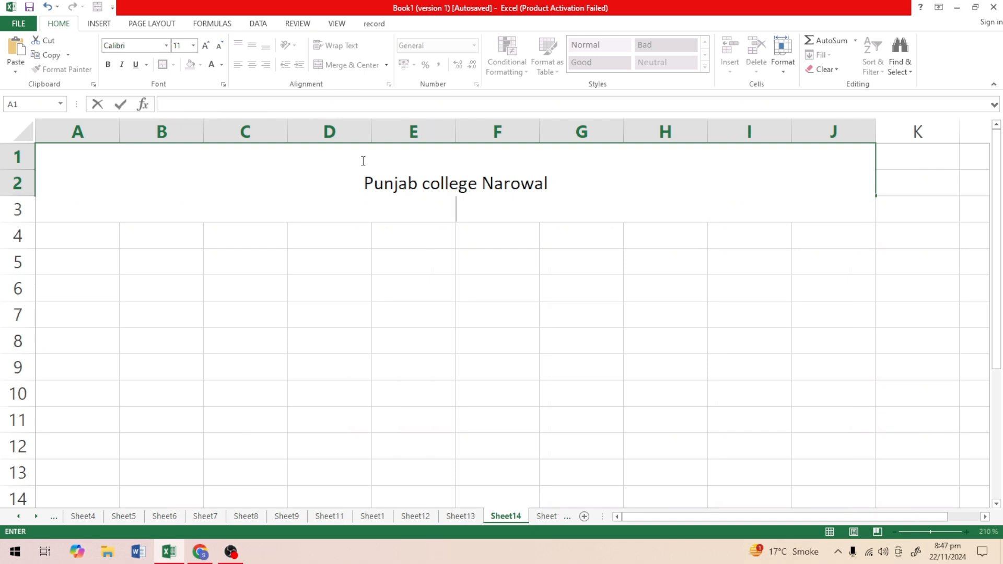
pyautogui.write('Wek')
pyautogui.press('BackSpace')
pyautogui.write('ekly ')
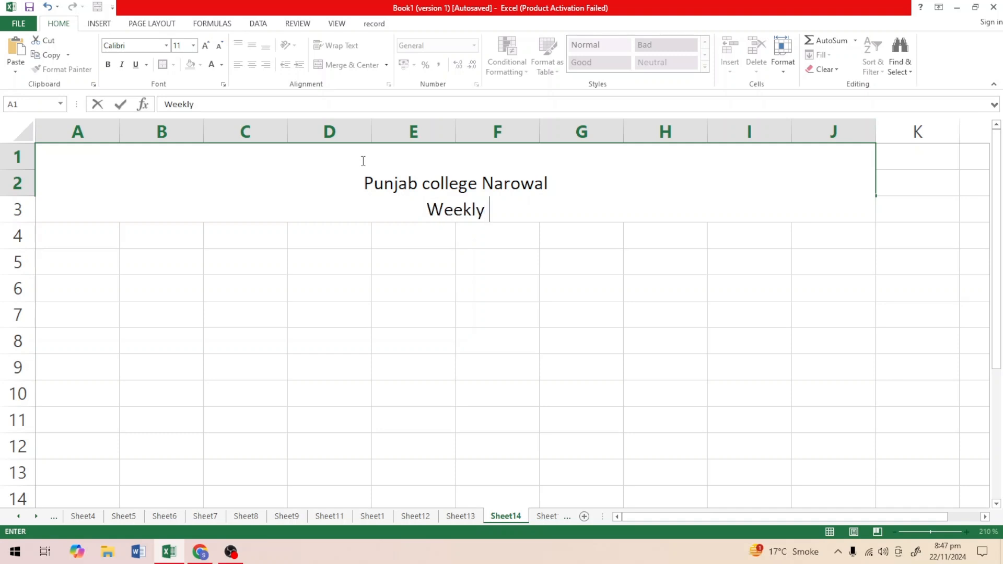
pyautogui.write('Test R')
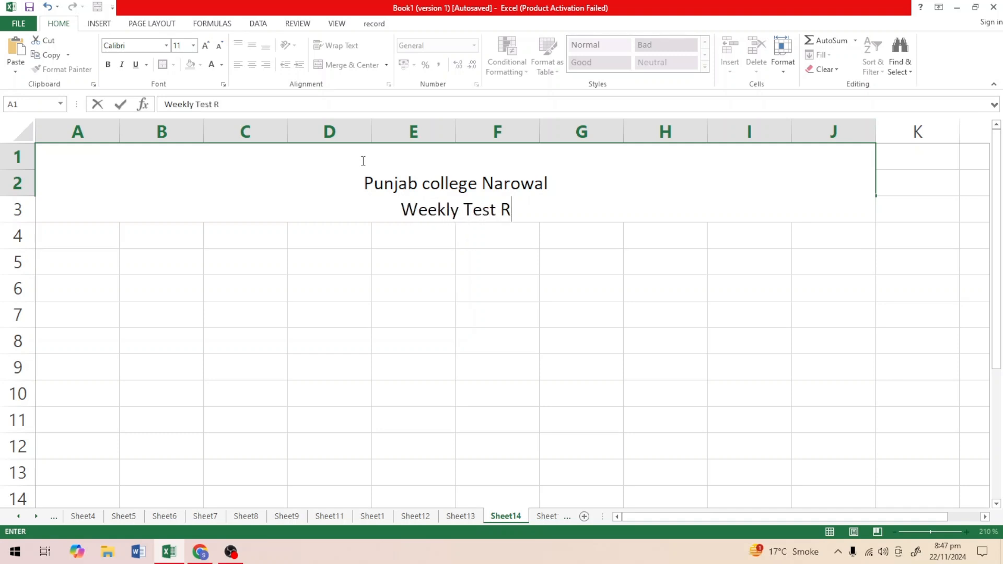
pyautogui.write('eport')
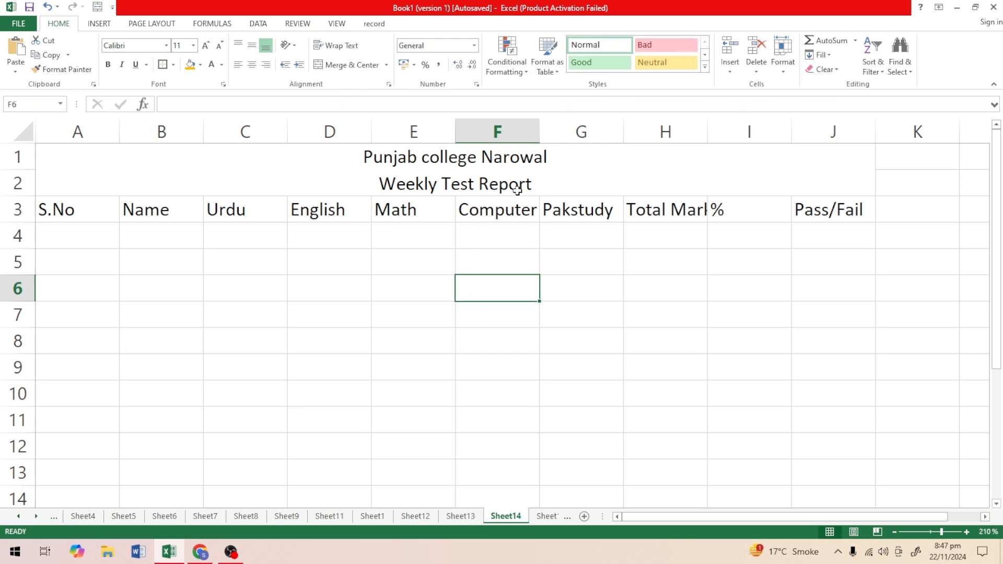
pyautogui.moveTo(151, 182); pyautogui.dragTo(784, 214)
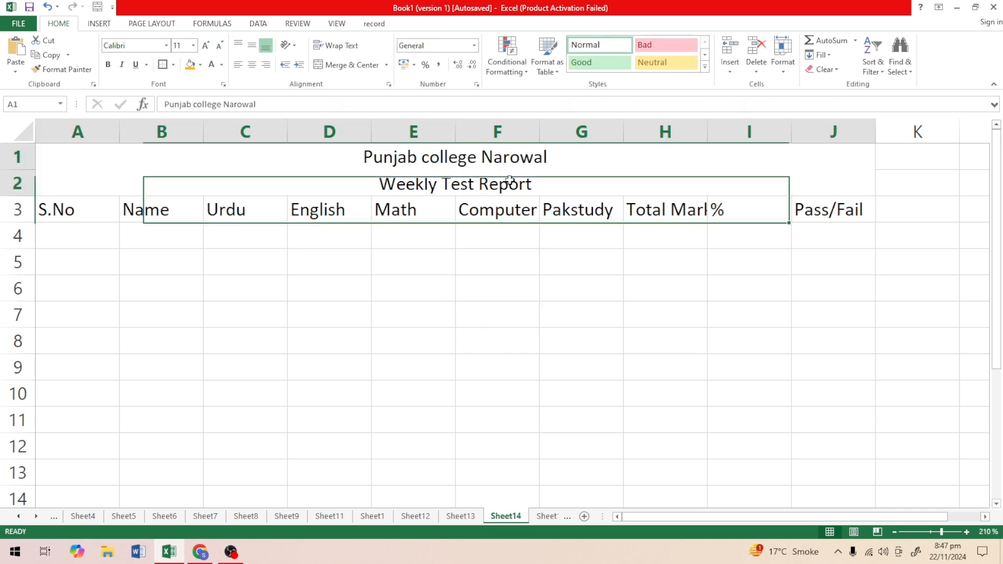
pyautogui.click(509, 181)
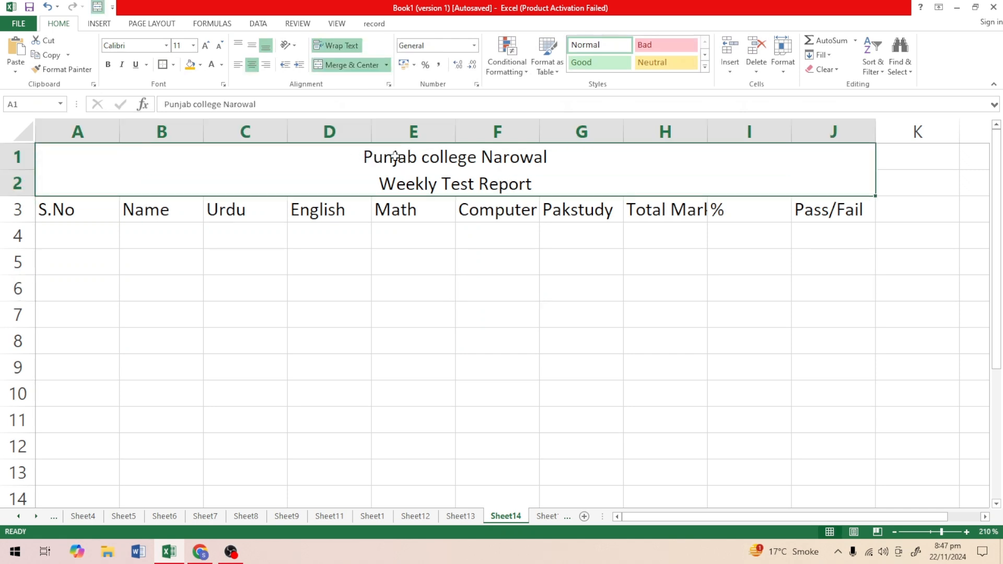
# Enlarge only the Punjab college Narowal line of the title to font size 16.
pyautogui.doubleClick(563, 158)
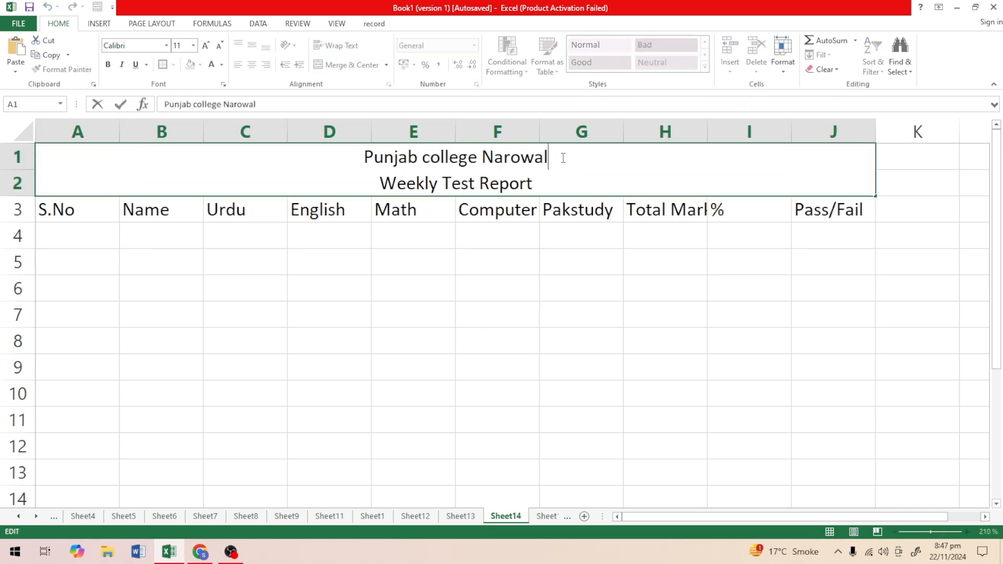
pyautogui.moveTo(563, 158); pyautogui.dragTo(361, 156)
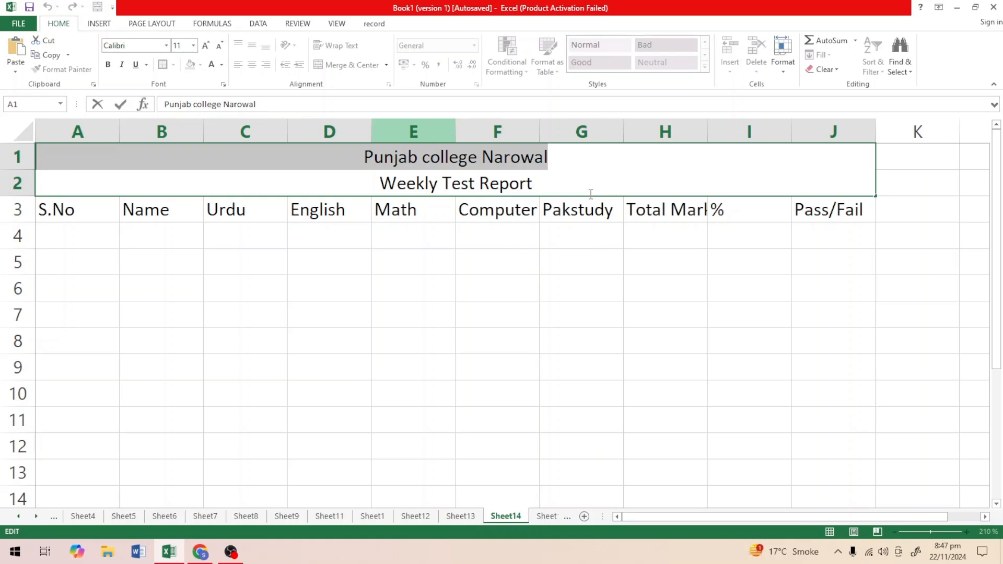
pyautogui.click(207, 46)
pyautogui.click(206, 46)
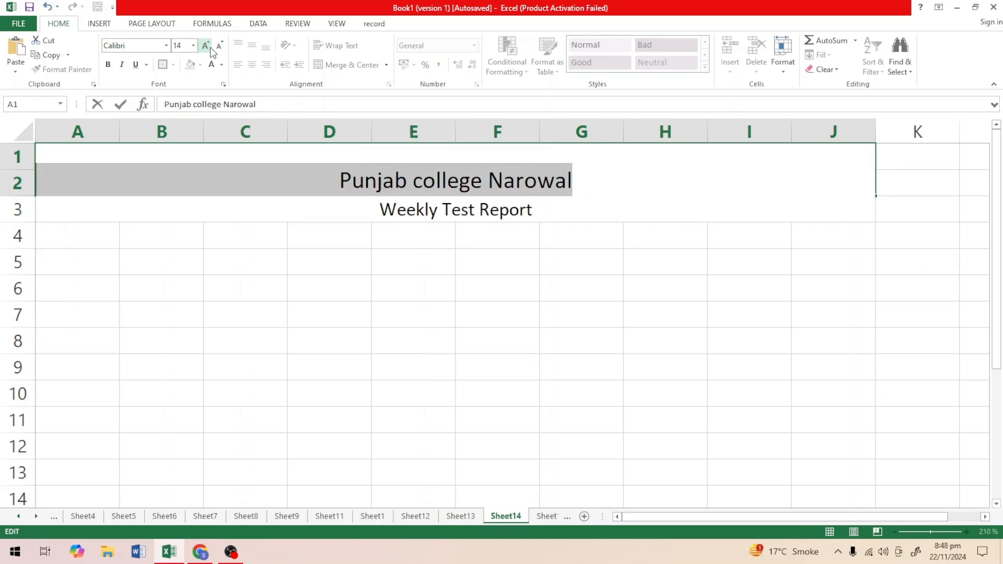
pyautogui.click(207, 46)
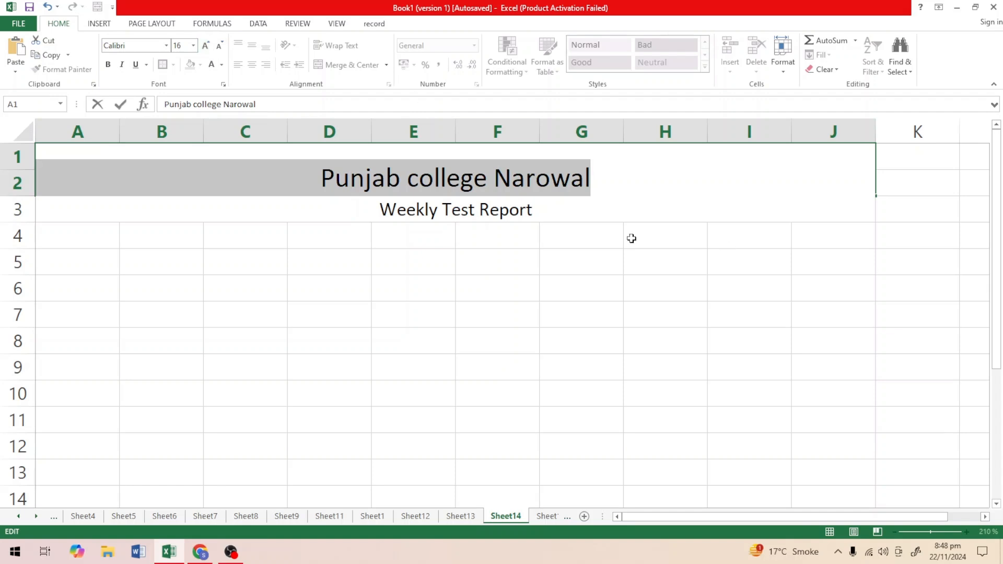
pyautogui.click(538, 183)
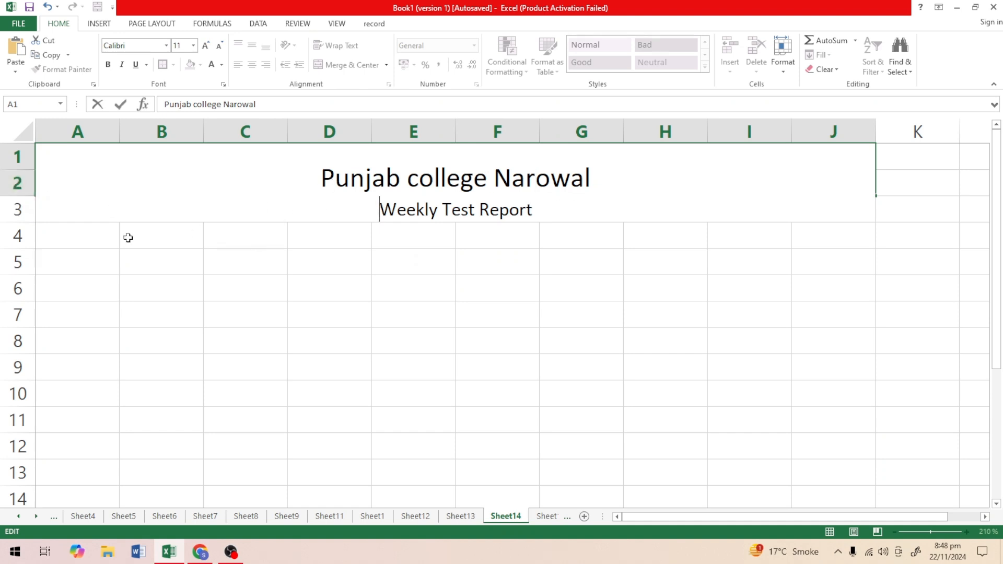
pyautogui.click(157, 281)
# Increase the height of row 2 to fit both title lines and middle-align the title vertically.
pyautogui.click(181, 188)
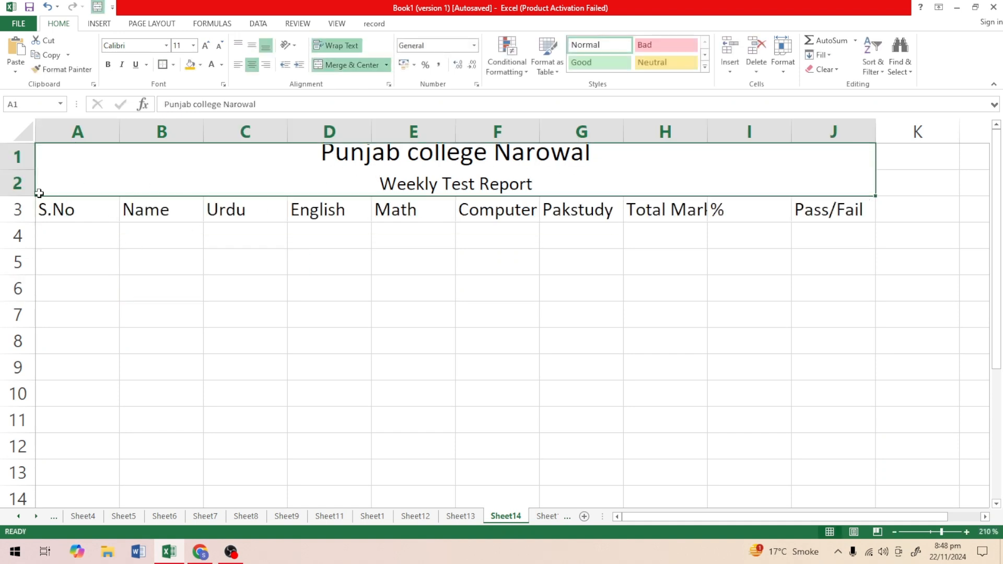
pyautogui.moveTo(32, 196); pyautogui.dragTo(31, 222)
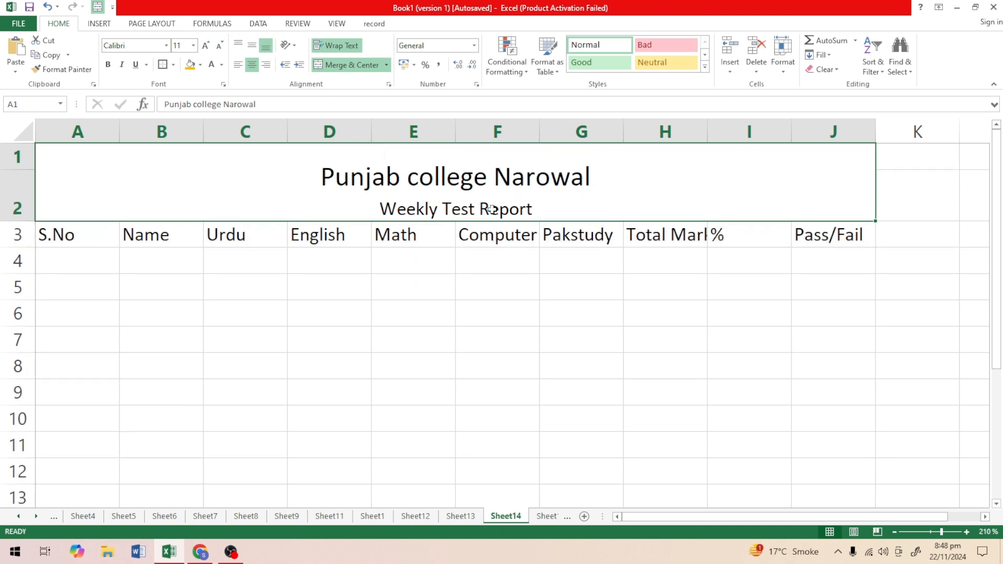
pyautogui.click(256, 50)
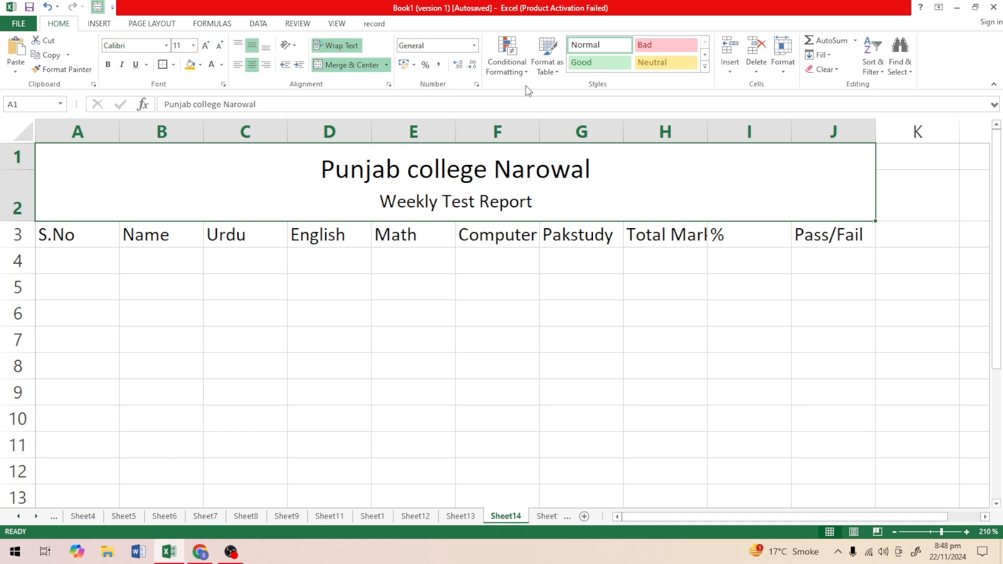
pyautogui.click(209, 67)
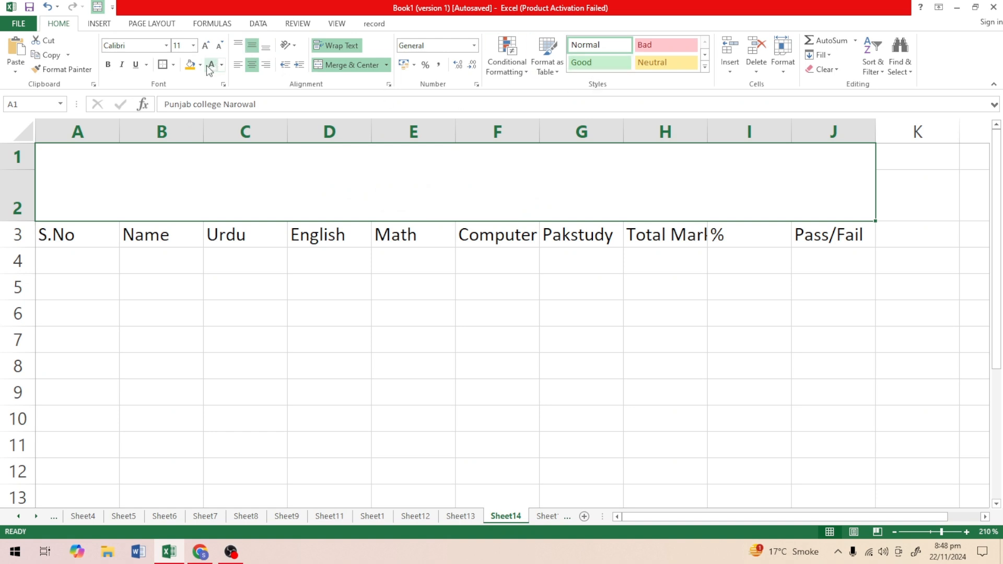
pyautogui.click(222, 64)
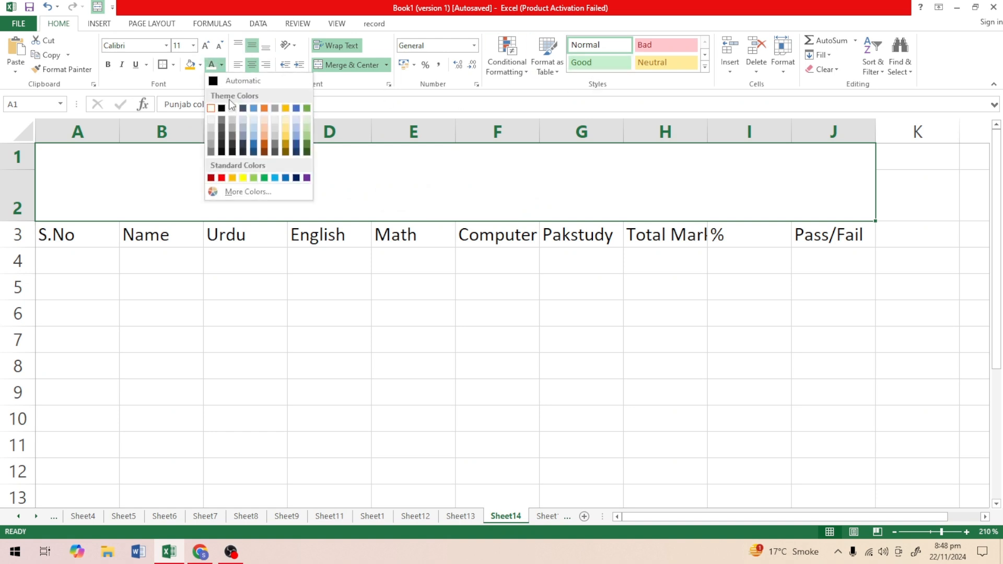
pyautogui.click(221, 108)
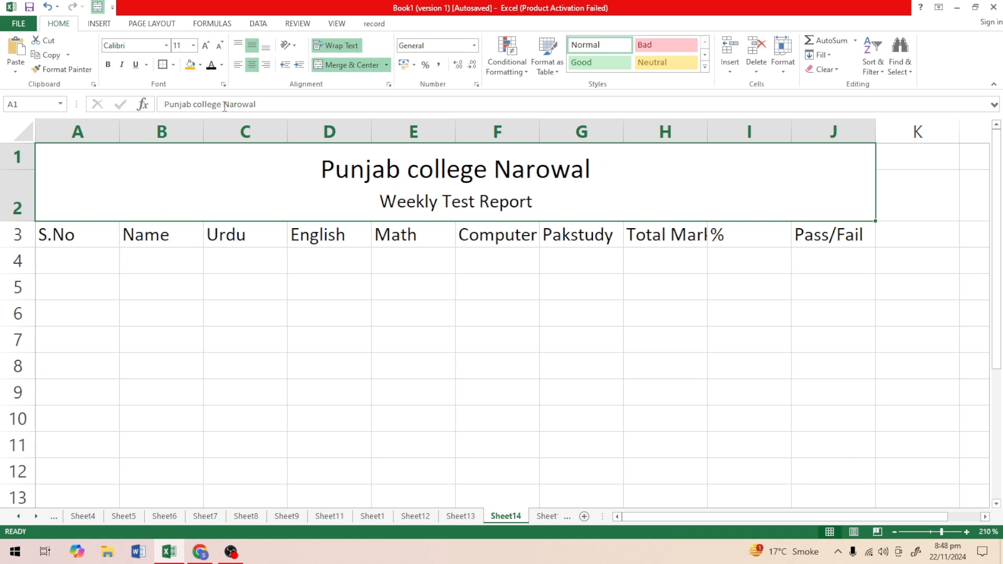
# Give the merged title cell a near-black fill and set its text colour to white.
pyautogui.click(199, 65)
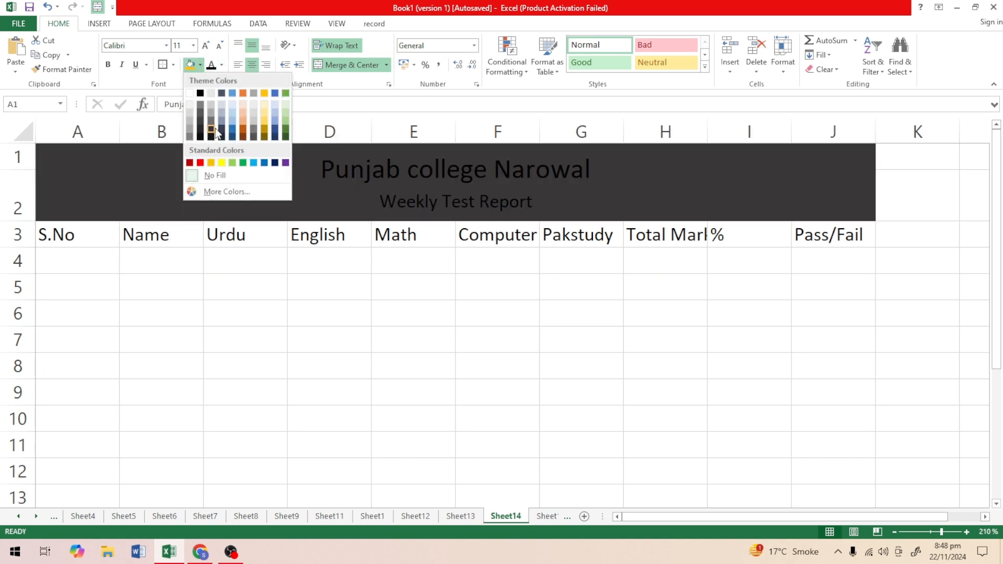
pyautogui.click(201, 137)
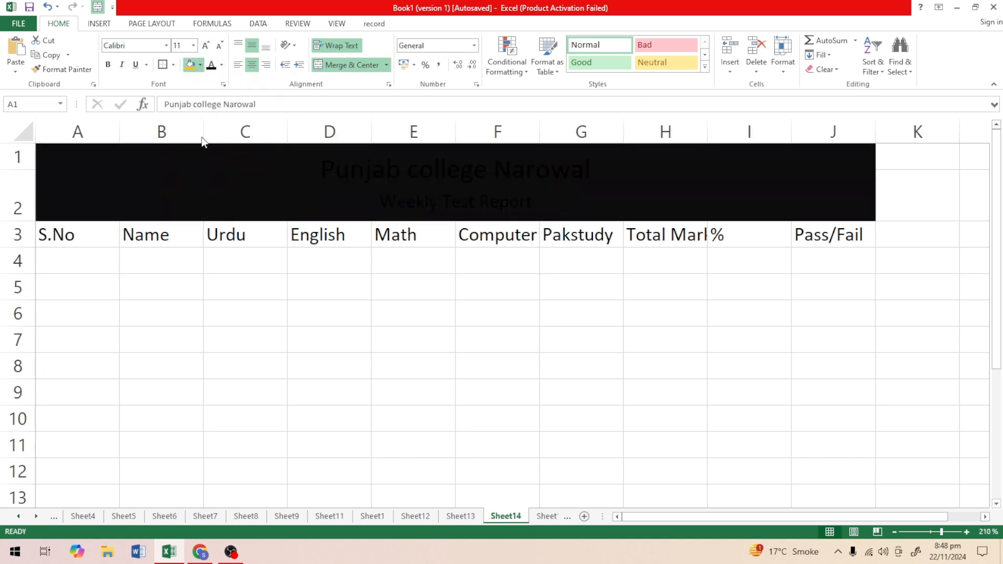
pyautogui.click(221, 65)
pyautogui.click(213, 108)
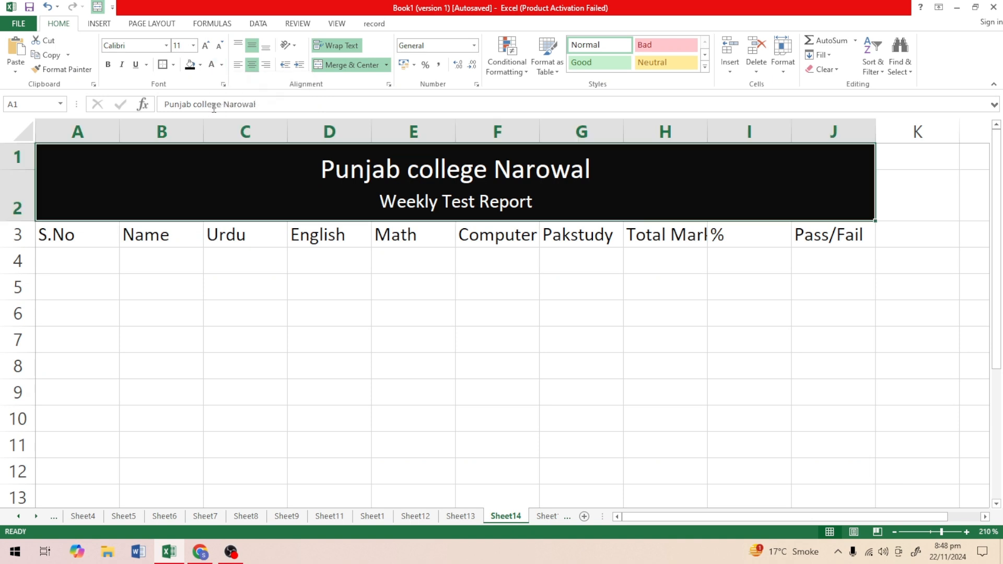
pyautogui.click(497, 349)
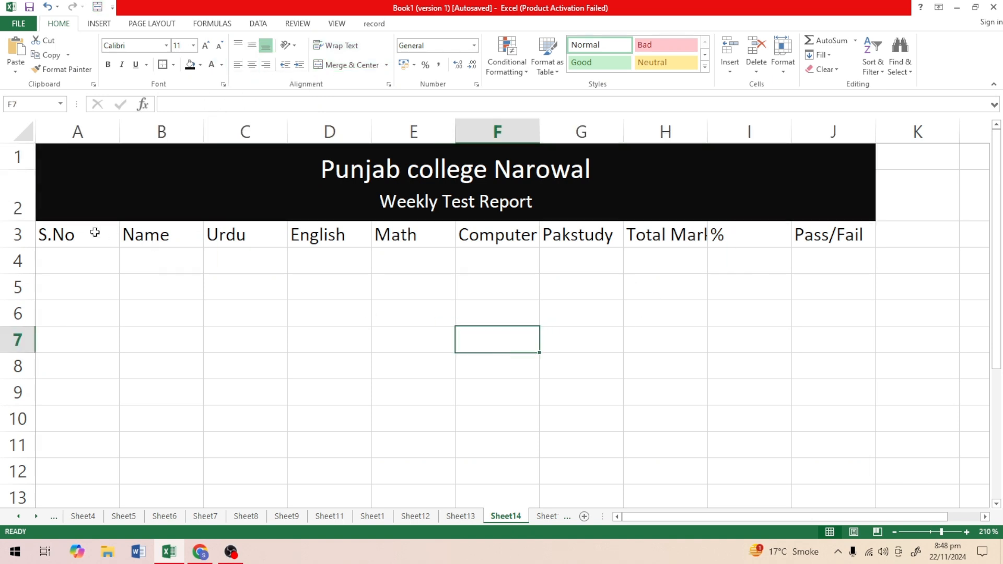
# AutoFit the widths of columns A to J to the headings in row 3.
pyautogui.moveTo(59, 234); pyautogui.dragTo(836, 228)
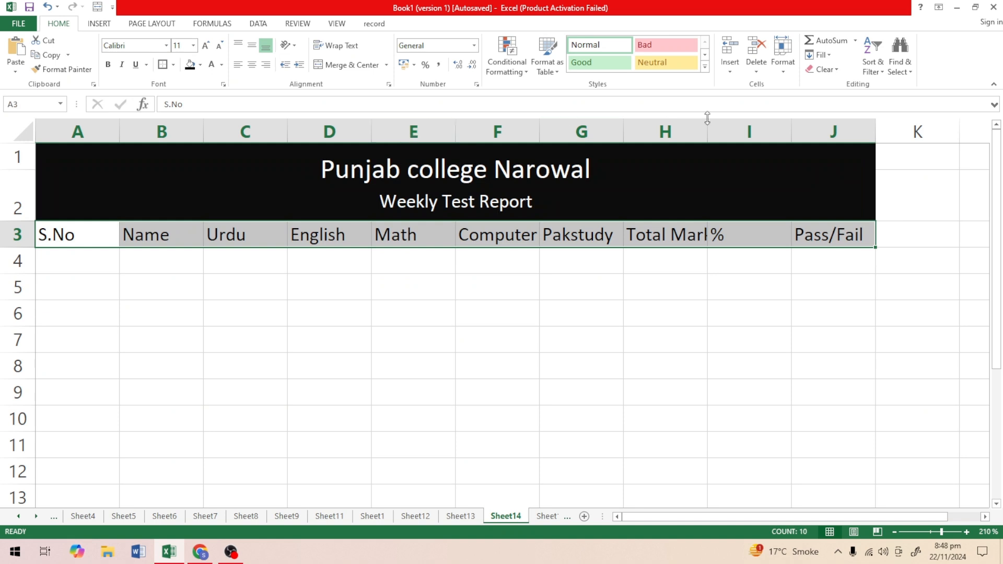
pyautogui.click(780, 73)
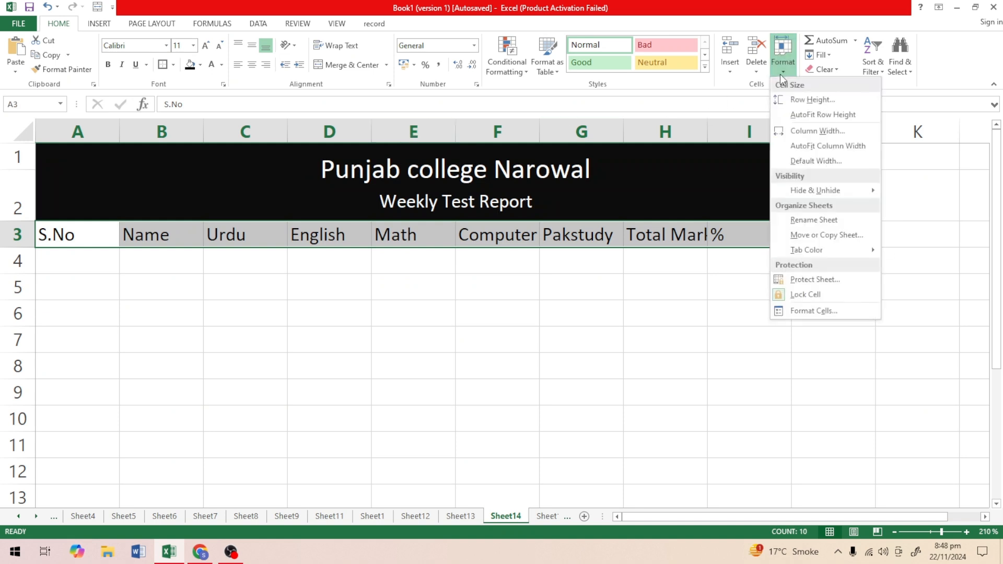
pyautogui.click(830, 147)
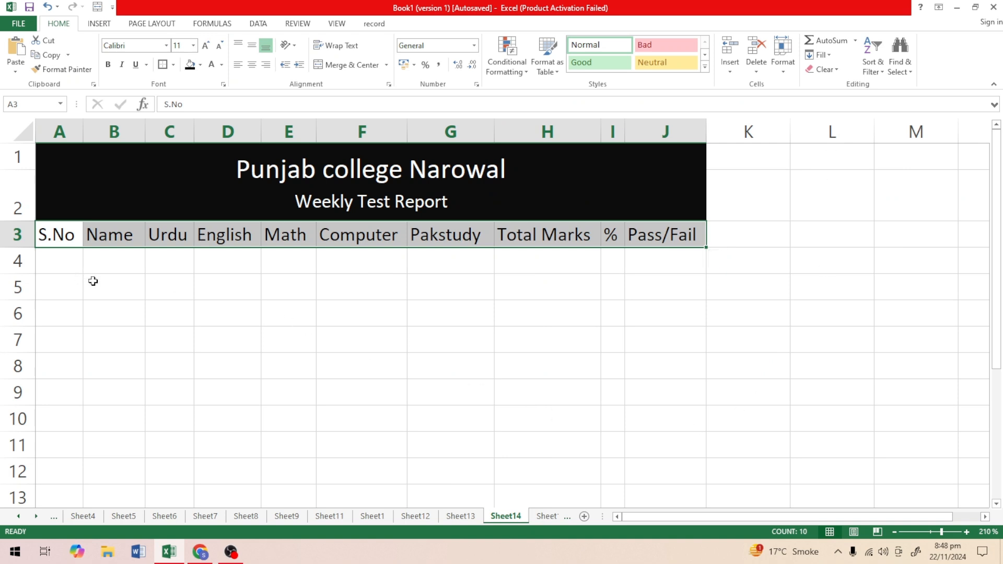
pyautogui.click(67, 264)
# Fill the heading cells A3:J3 with light grey.
pyautogui.moveTo(61, 233); pyautogui.dragTo(679, 234)
pyautogui.click(200, 68)
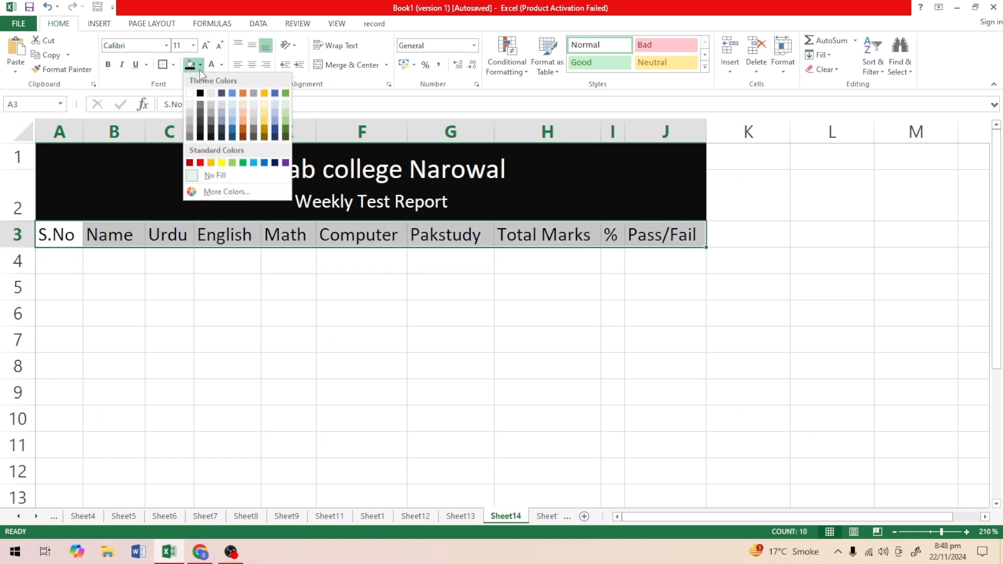
pyautogui.click(209, 106)
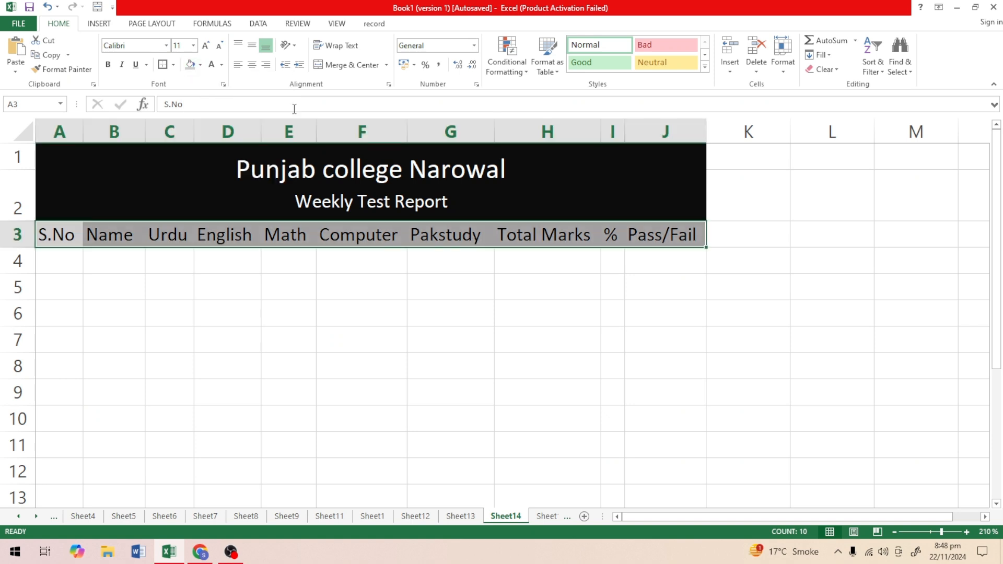
pyautogui.click(591, 357)
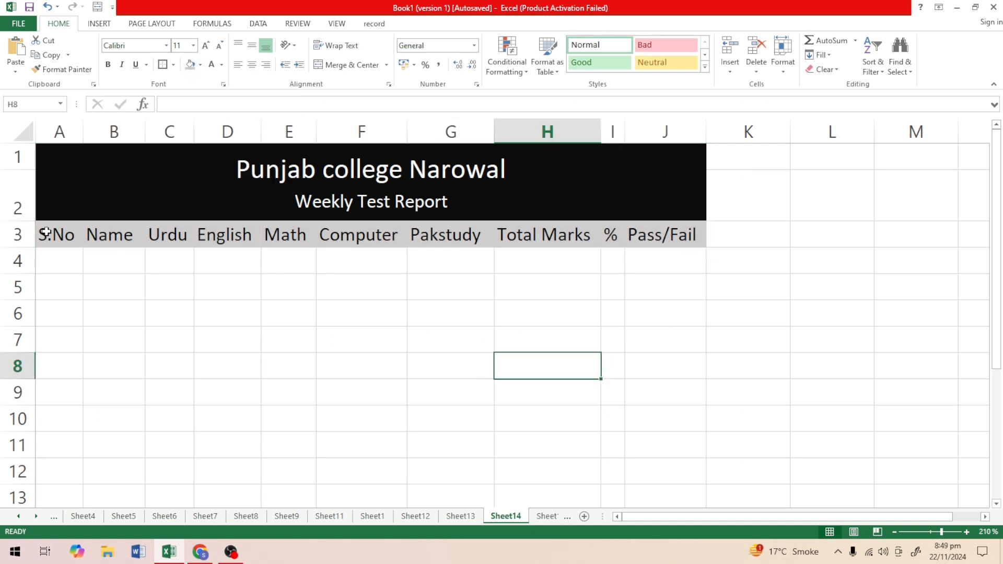
# Apply All Borders to the heading cells A3:J3.
pyautogui.moveTo(48, 233); pyautogui.dragTo(557, 277)
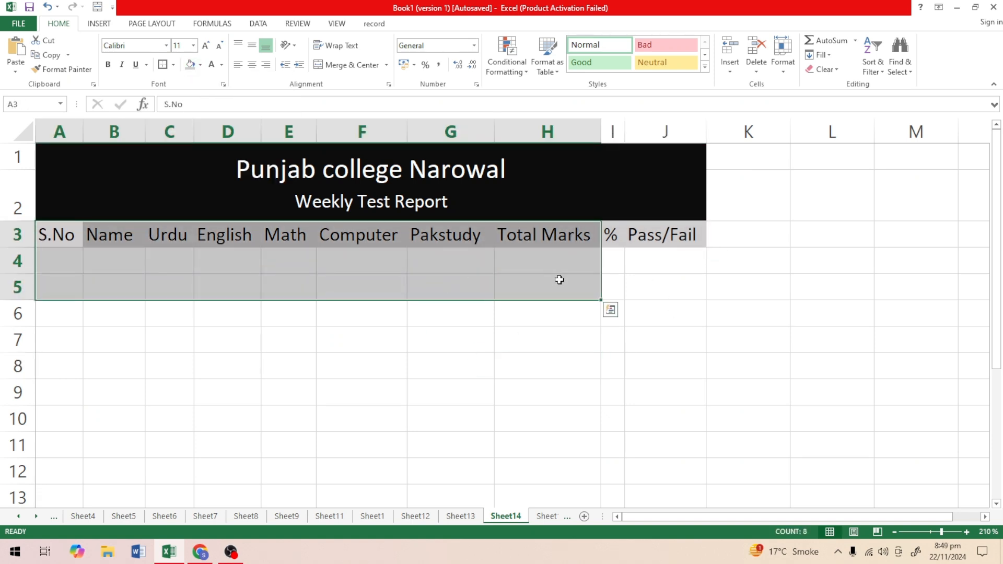
pyautogui.click(694, 277)
pyautogui.moveTo(54, 235); pyautogui.dragTo(656, 233)
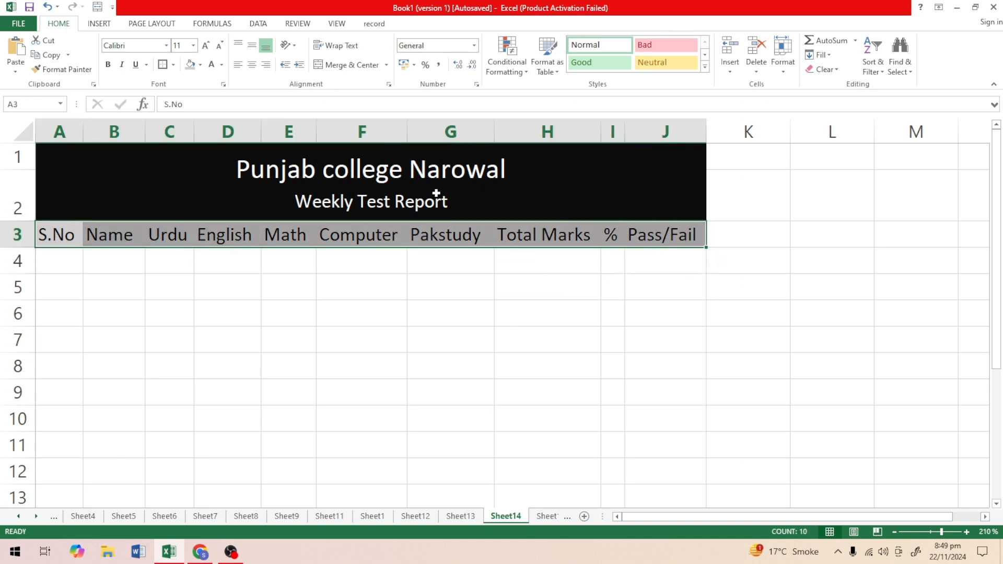
pyautogui.click(173, 65)
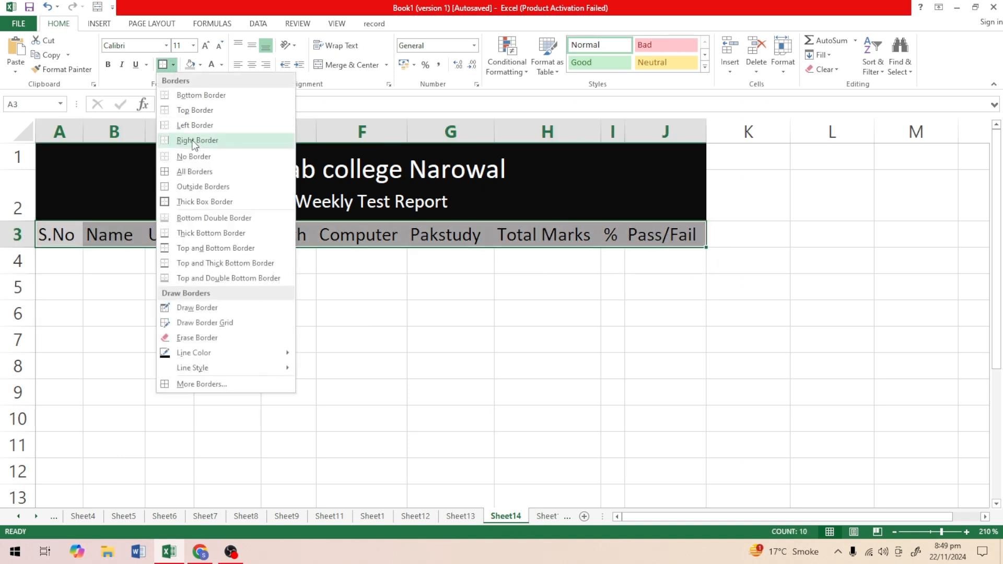
pyautogui.click(185, 173)
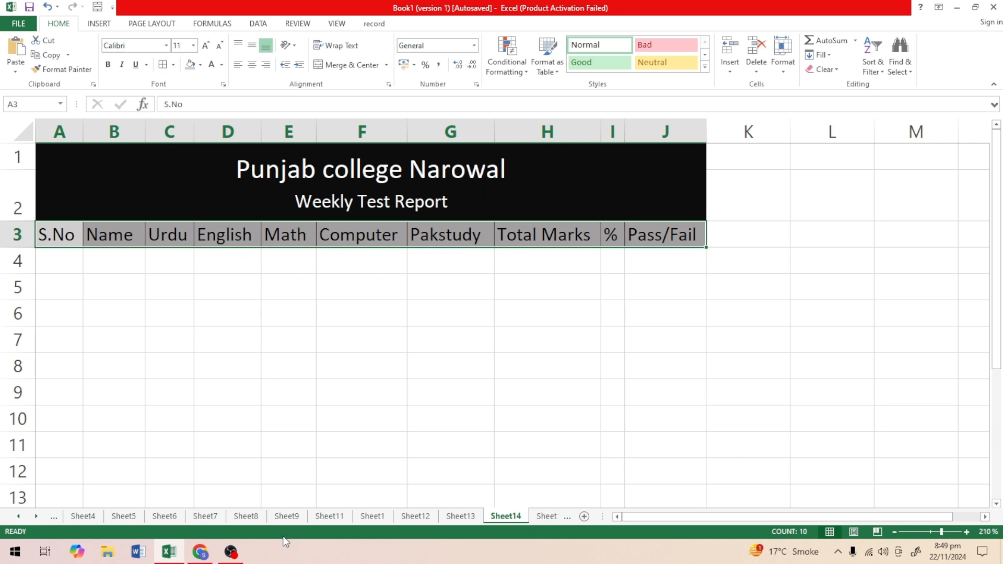
pyautogui.click(445, 335)
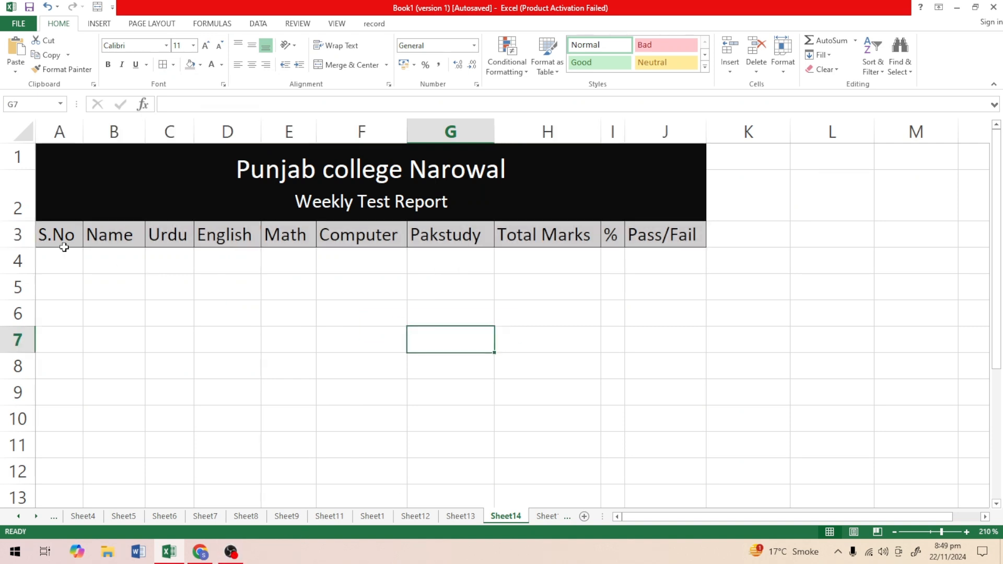
# Enter serial numbers 1 and 2 in A4 and A5 and extend the series down to 8 in A11.
pyautogui.click(57, 258)
pyautogui.write('1')
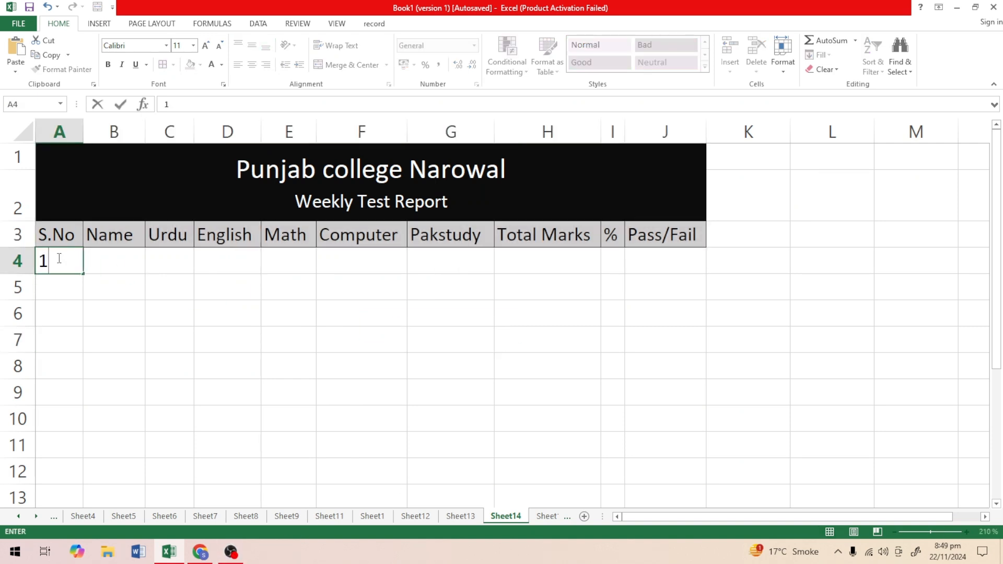
pyautogui.press('Return')
pyautogui.write('2')
pyautogui.click(56, 319)
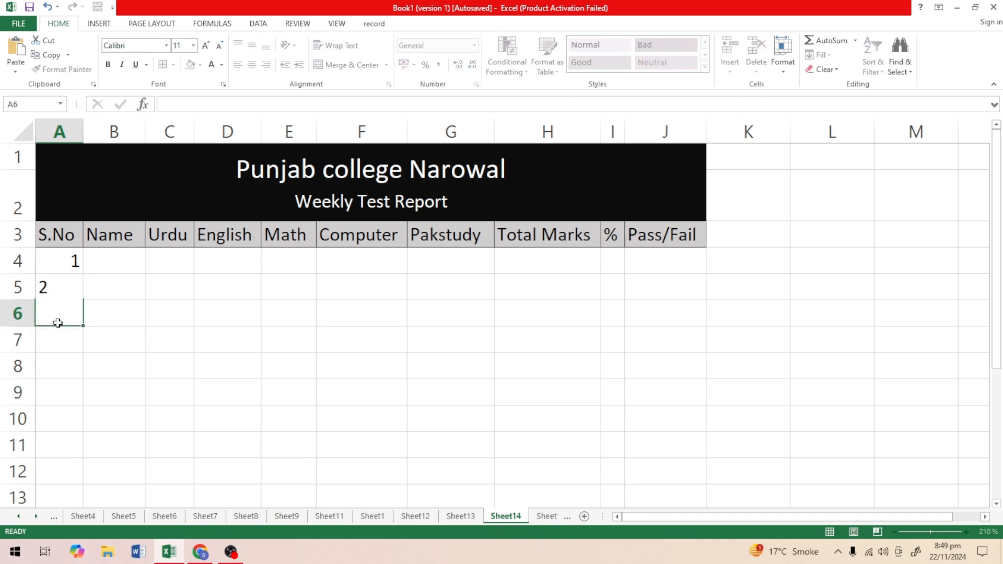
pyautogui.moveTo(67, 262); pyautogui.dragTo(68, 285)
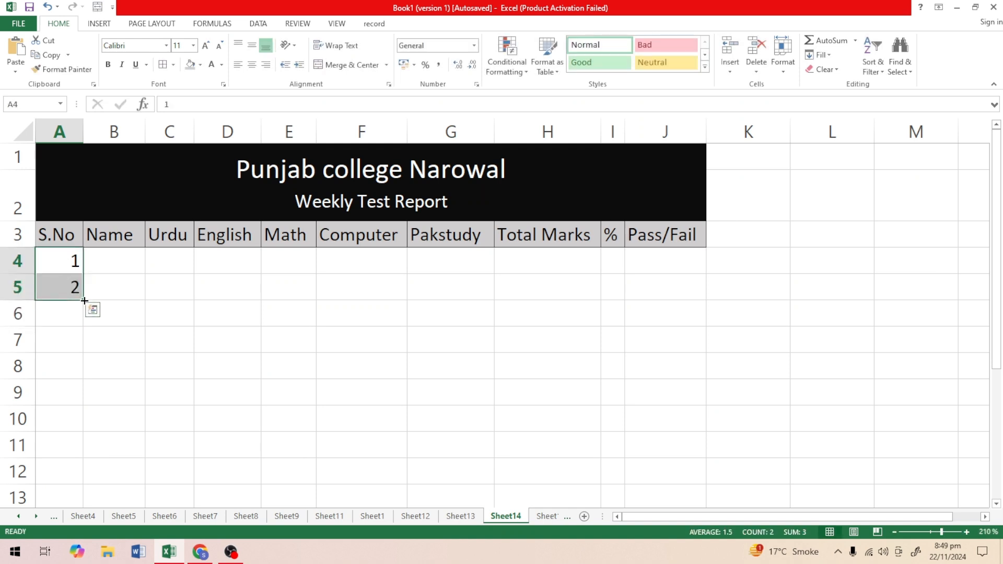
pyautogui.moveTo(83, 300); pyautogui.dragTo(76, 445)
# Enter the full names of the students with serial numbers 1 and 2 in cells B4 and B5.
pyautogui.click(123, 305)
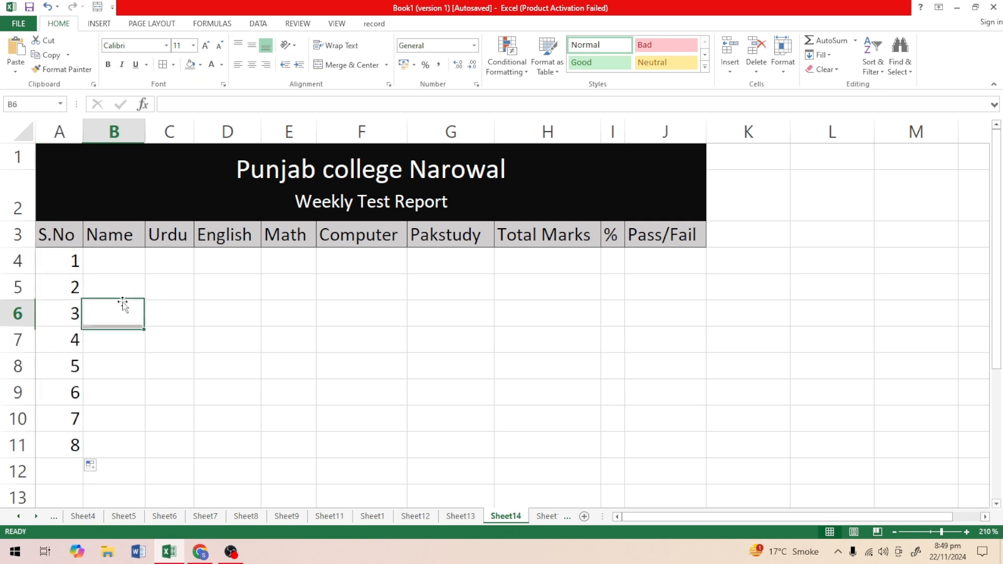
pyautogui.click(113, 258)
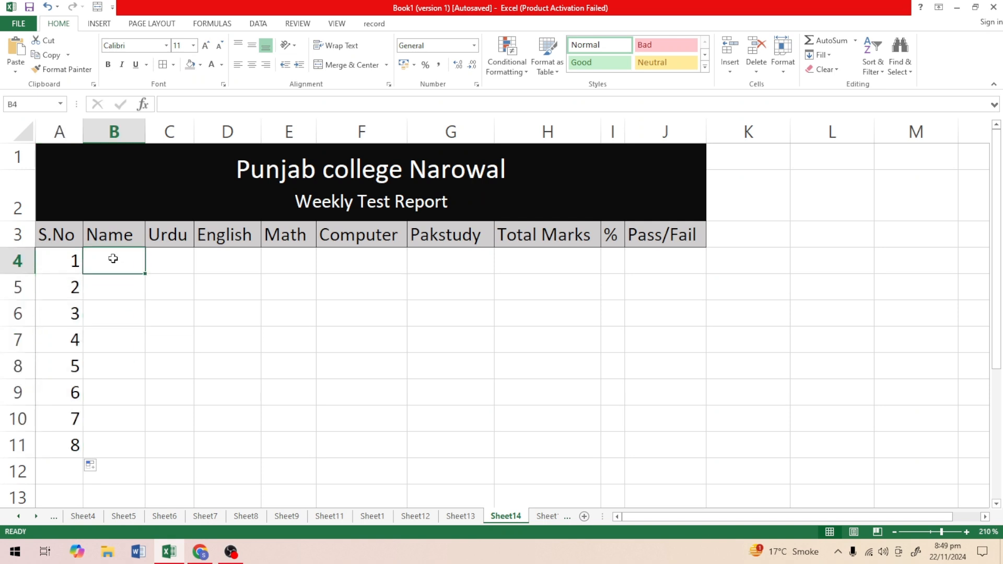
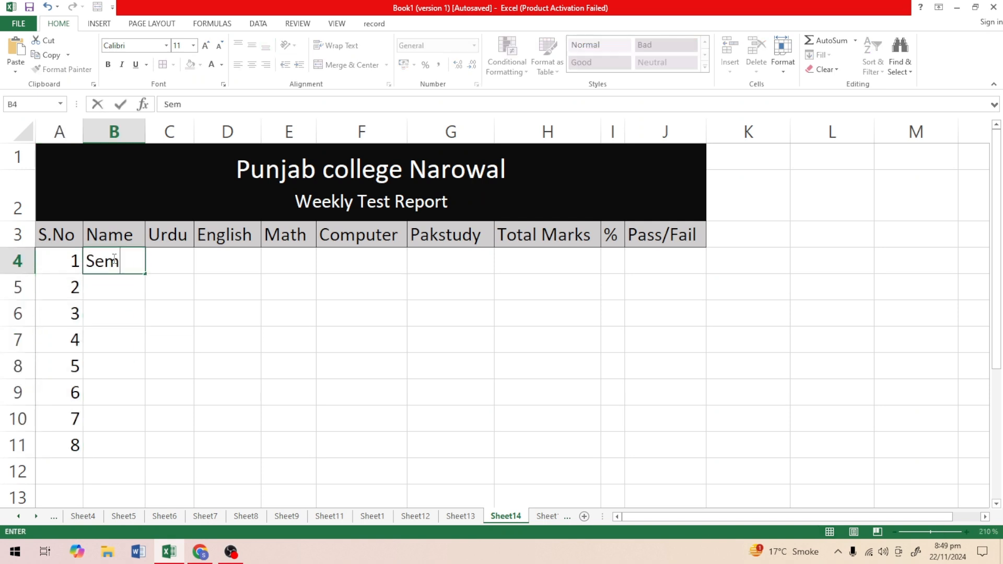
pyautogui.press('Tab')
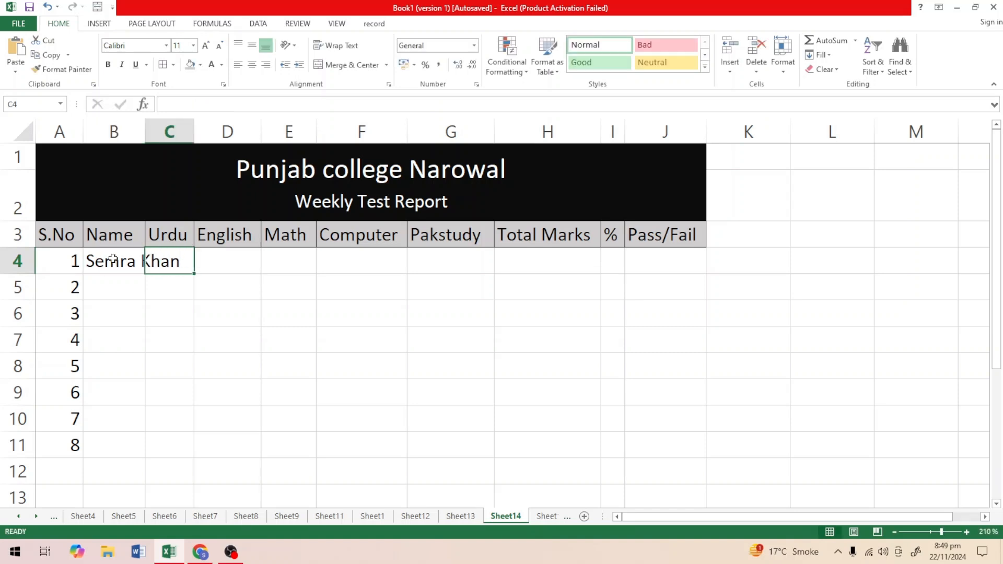
pyautogui.click(116, 299)
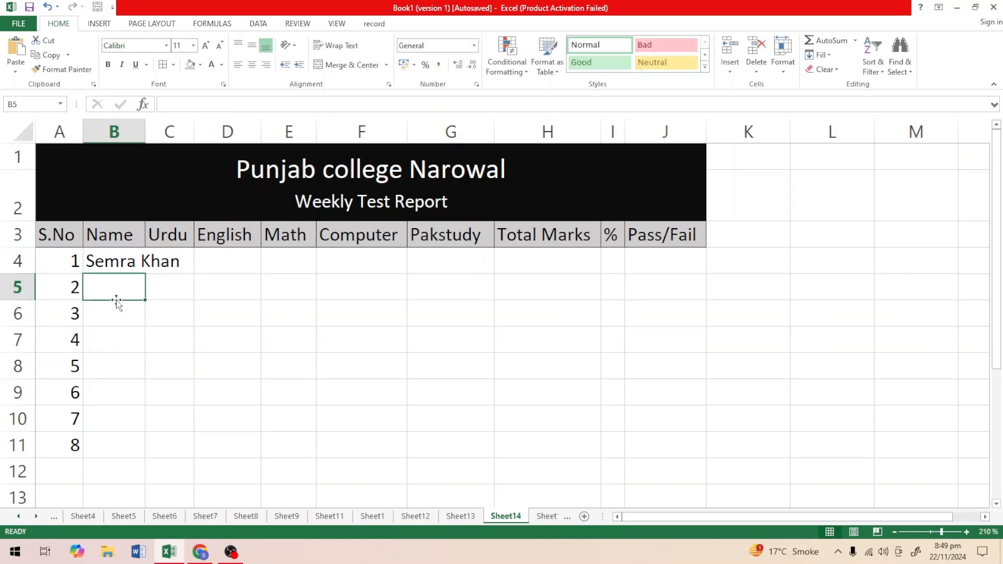
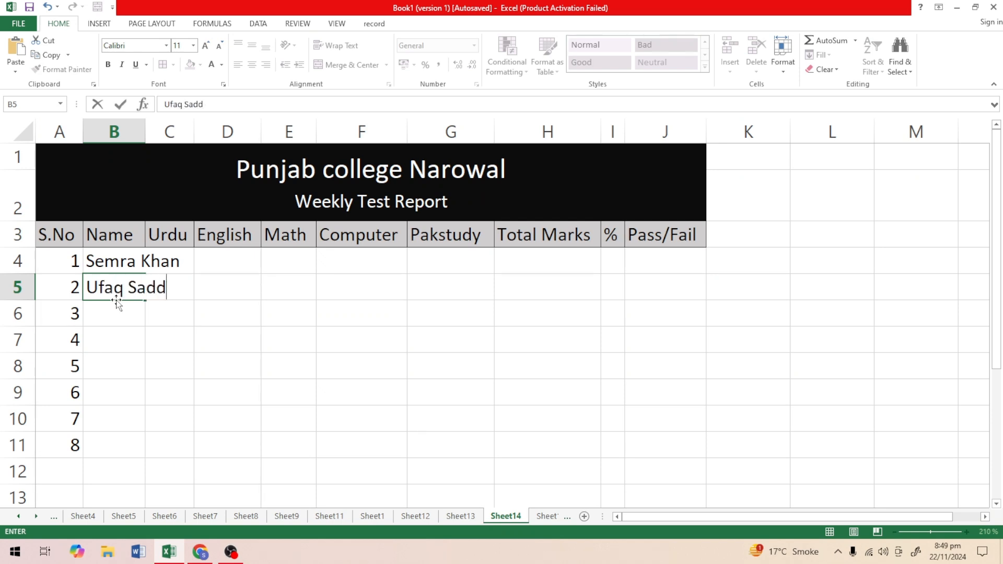
pyautogui.press('Return')
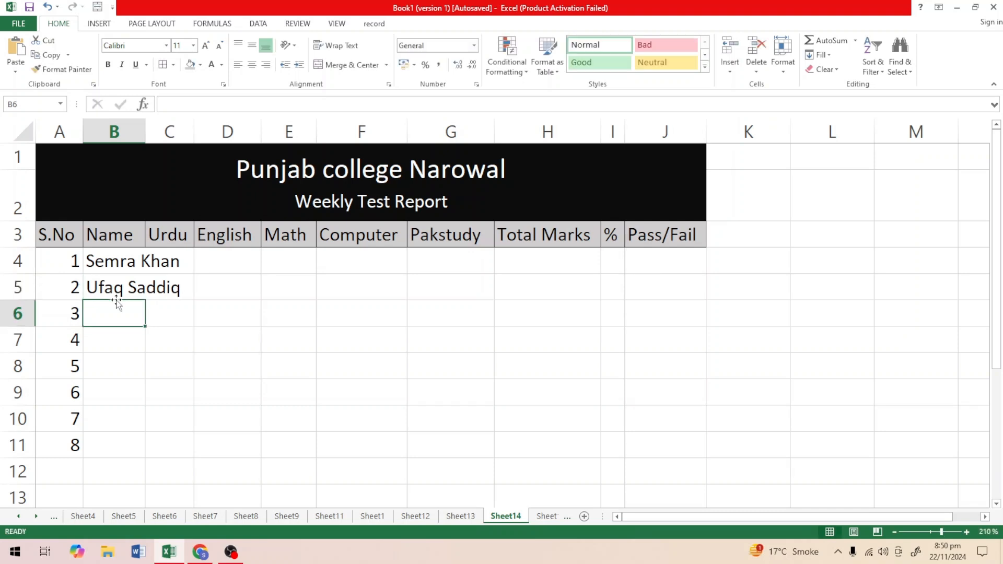
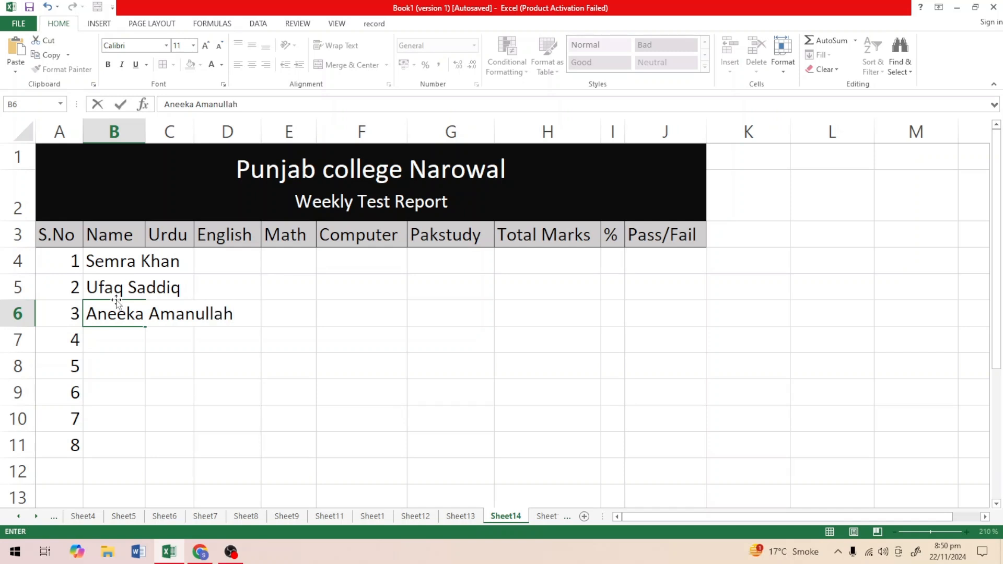
# Enter the full names of the students with serial numbers 3 and 4 in cells B6 and B7.
pyautogui.press('Return')
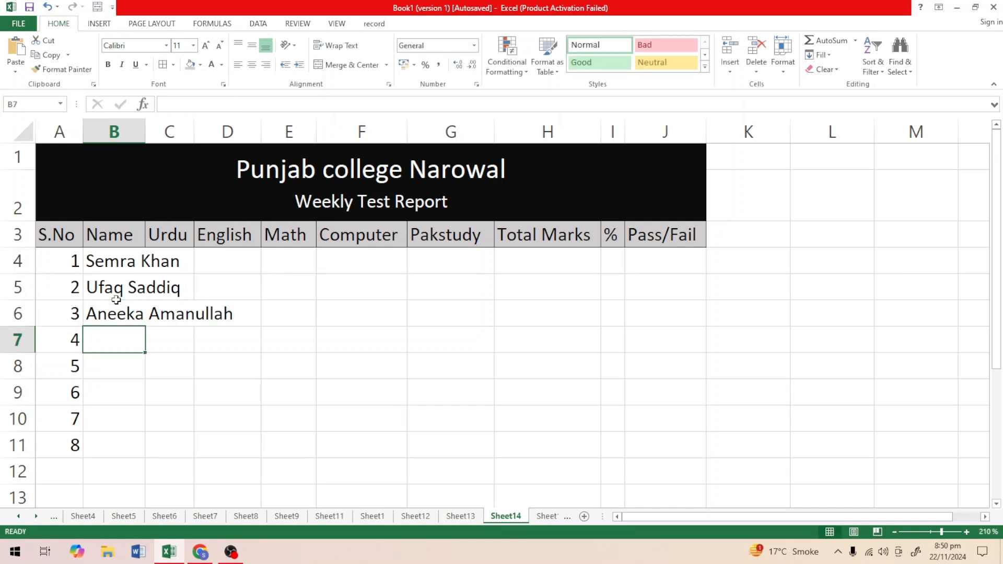
pyautogui.write('L')
pyautogui.press('BackSpace')
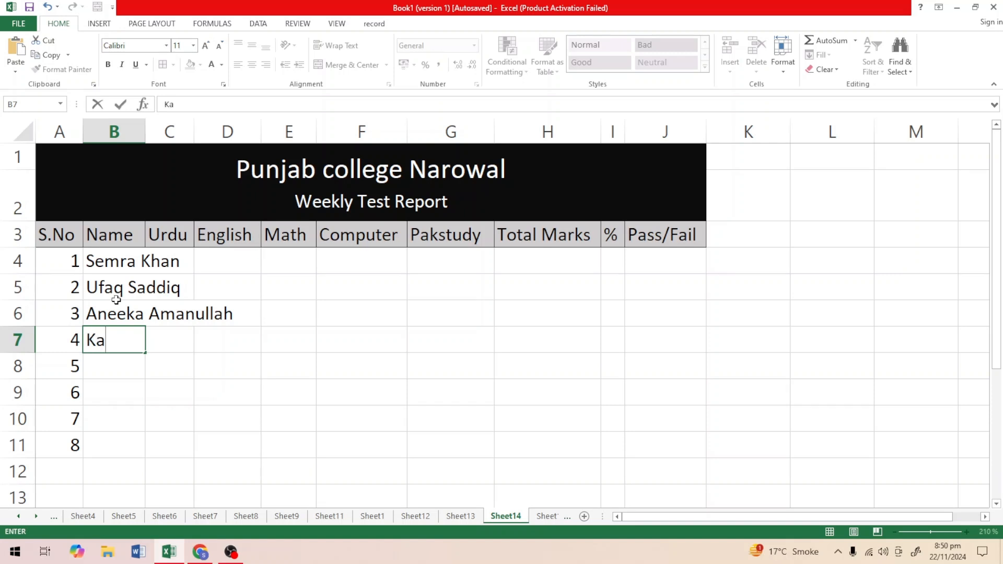
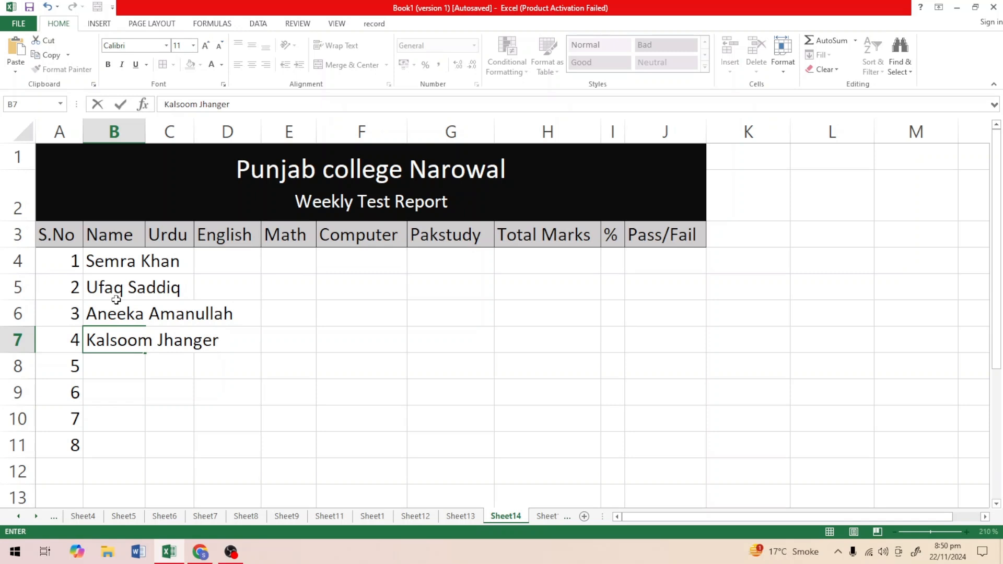
pyautogui.press('Return')
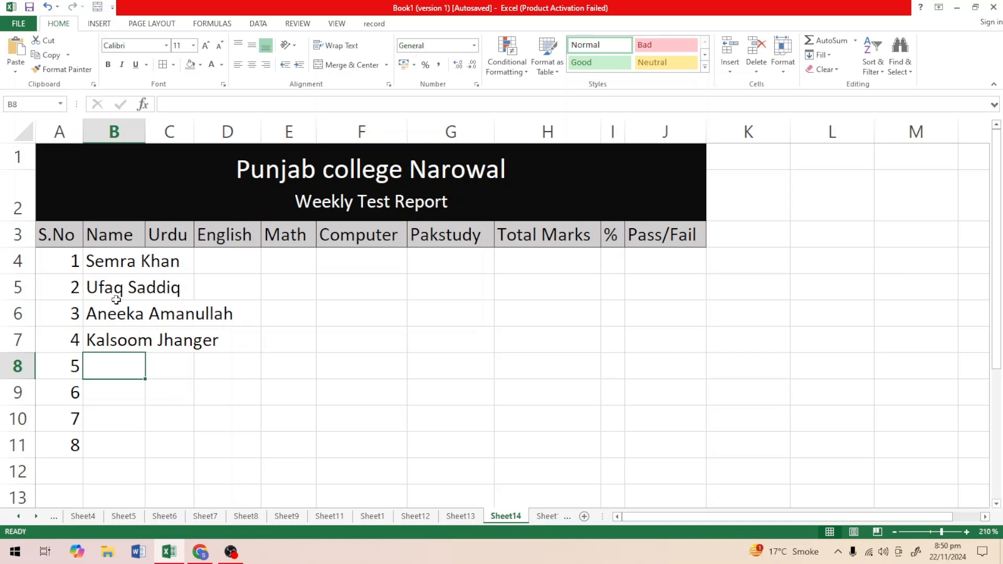
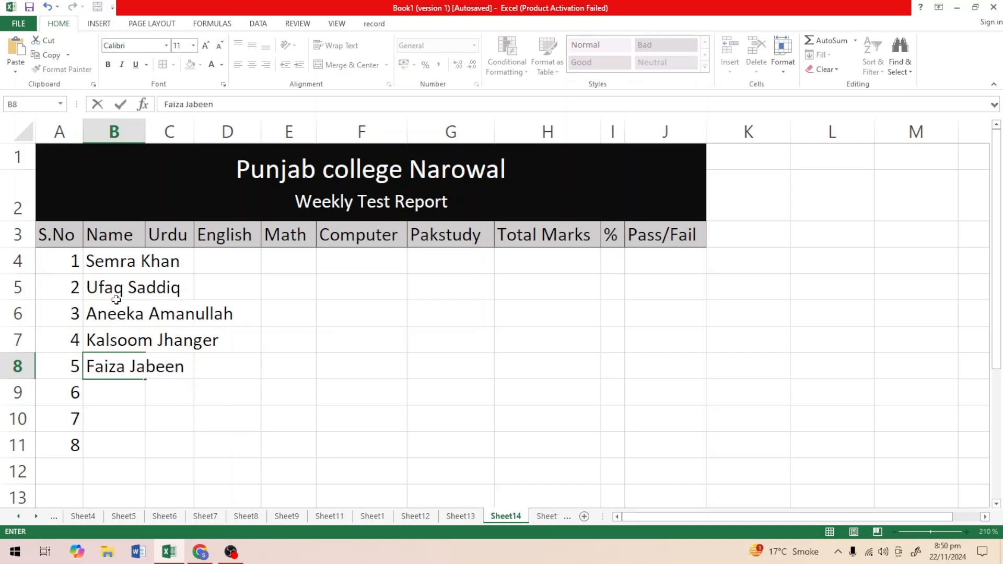
# Enter the full names of the students with serial numbers 5 and 6 in cells B8 and B9.
pyautogui.press('Return')
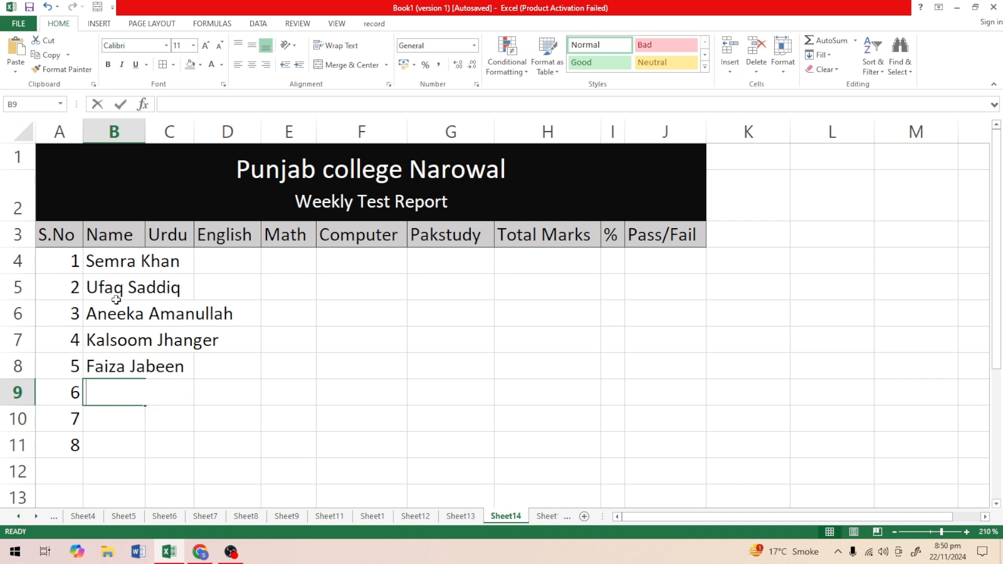
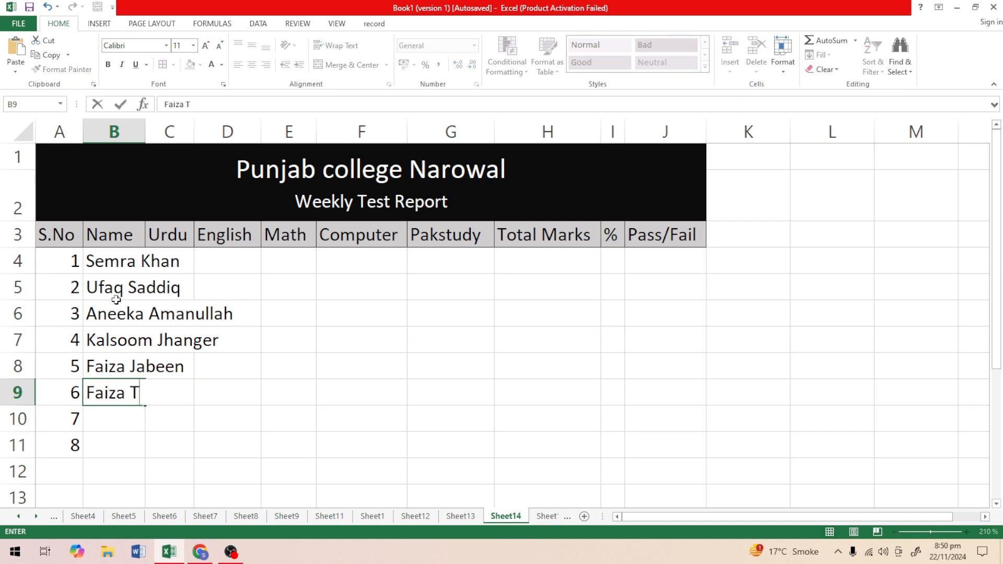
pyautogui.press('Return')
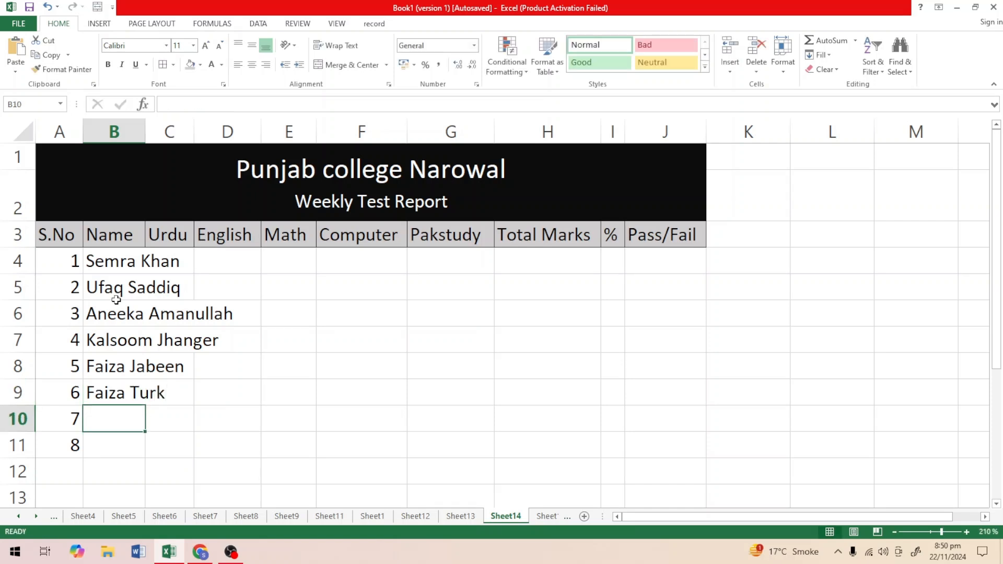
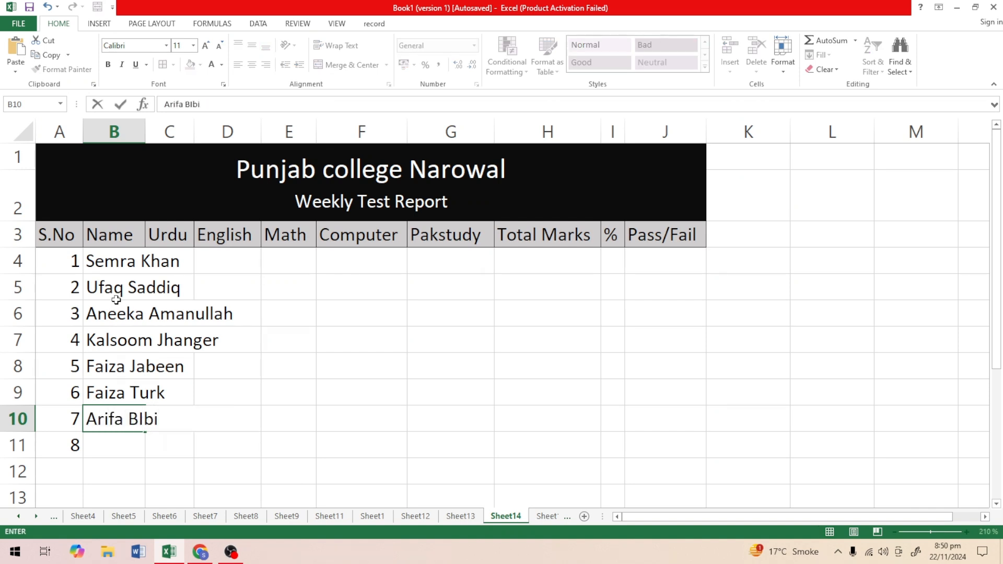
# Enter the full names of the students with serial numbers 7 and 8 in cells B10 and B11.
pyautogui.write('in')
pyautogui.press('BackSpace')
pyautogui.write('bi')
pyautogui.press('Return')
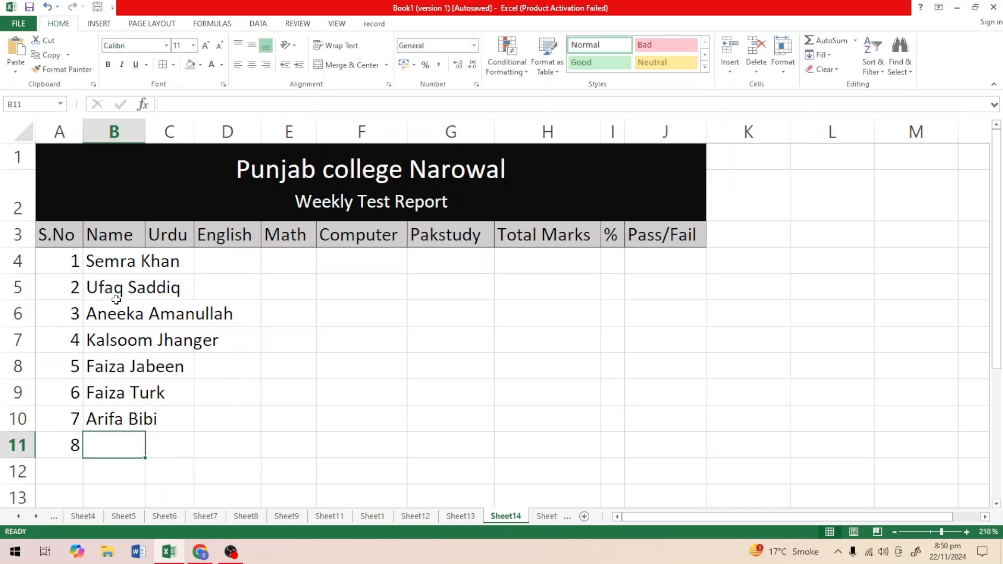
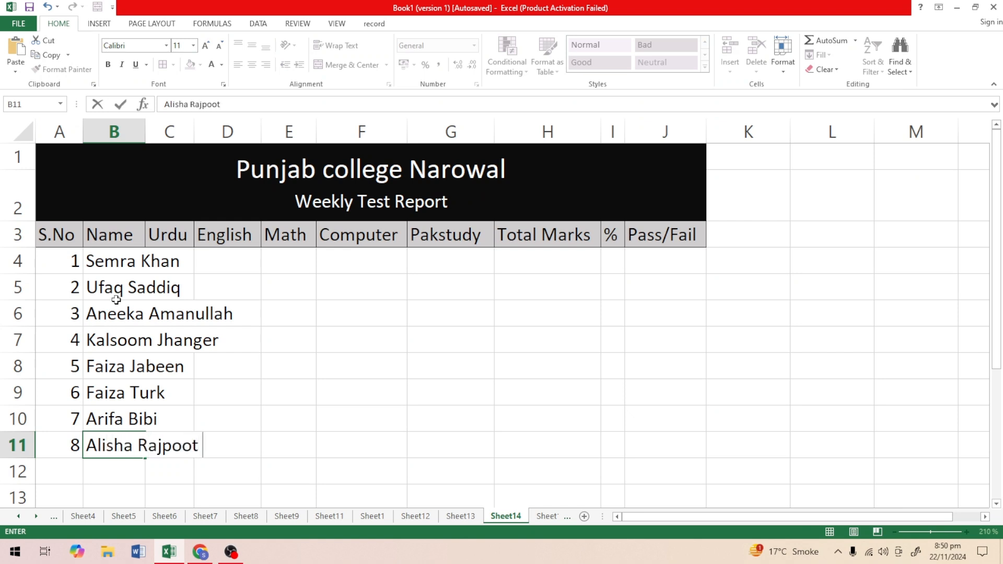
pyautogui.click(345, 432)
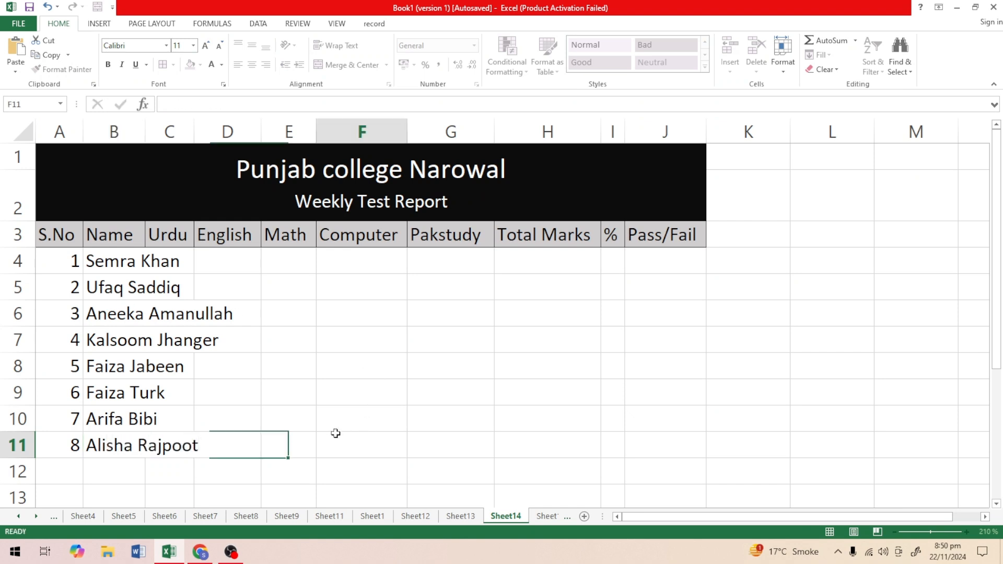
# AutoFit the width of the Name column B to the student names.
pyautogui.click(119, 260)
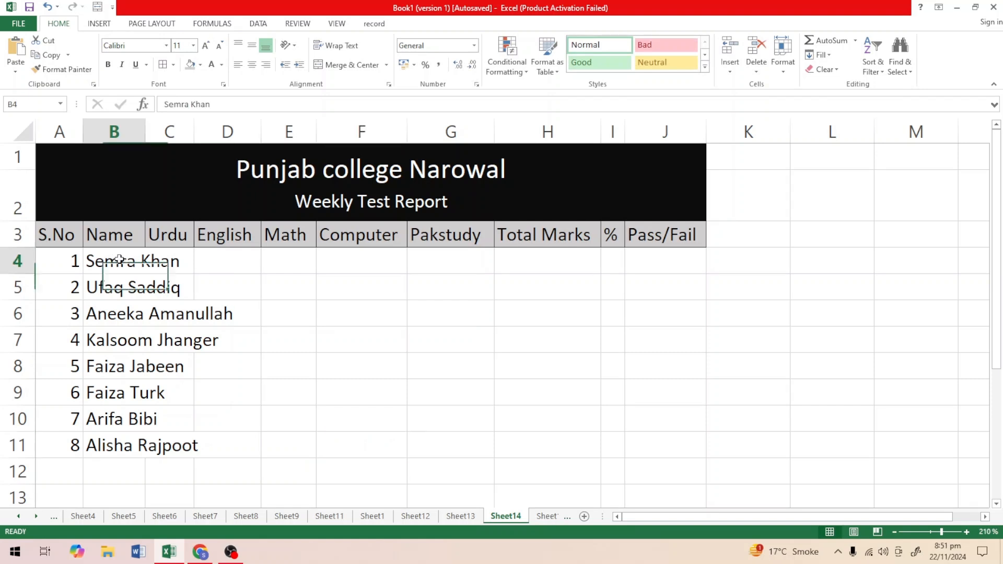
pyautogui.doubleClick(144, 132)
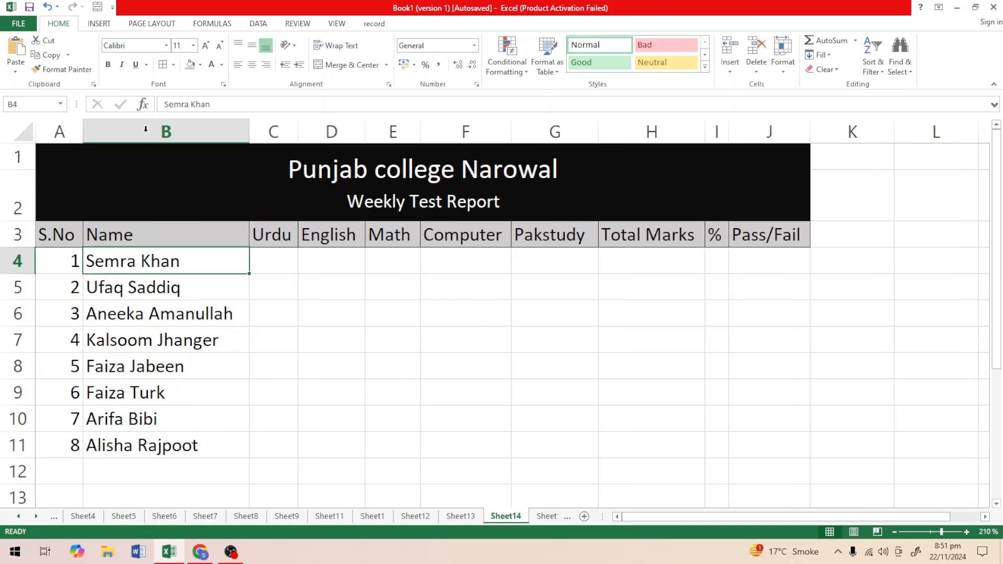
pyautogui.click(247, 418)
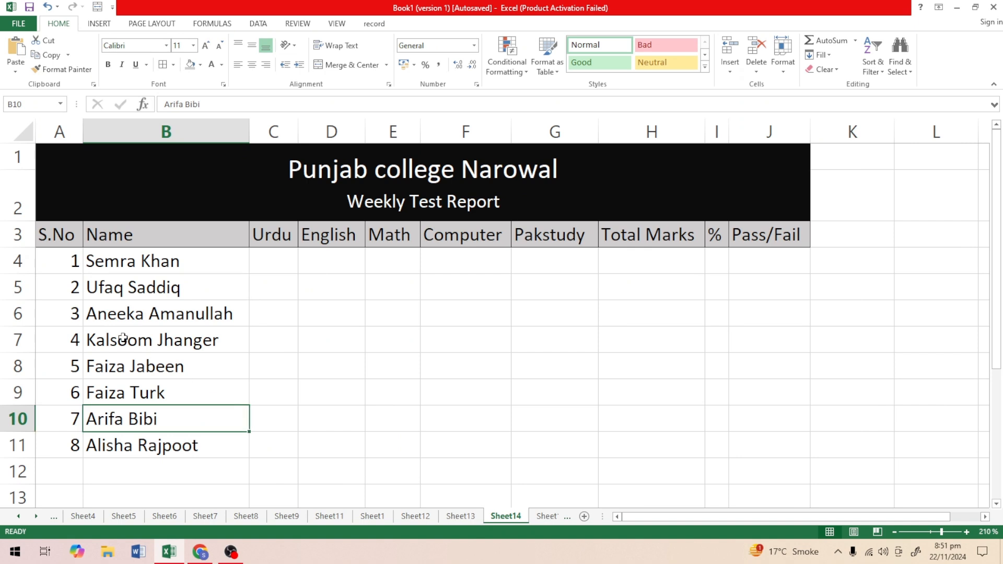
# Apply All Borders to the serial number and name cells A4:B11.
pyautogui.moveTo(71, 260); pyautogui.dragTo(175, 445)
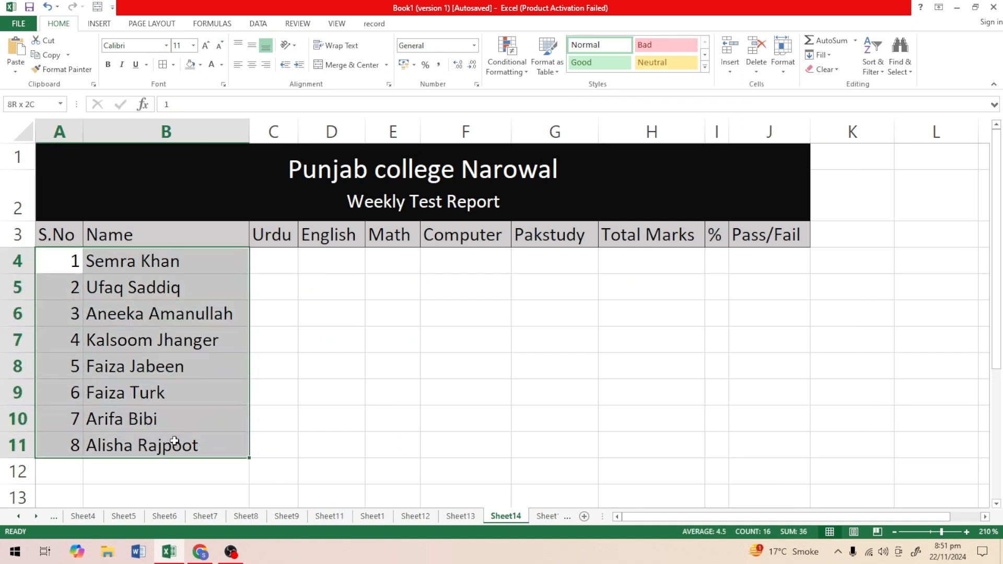
pyautogui.click(162, 64)
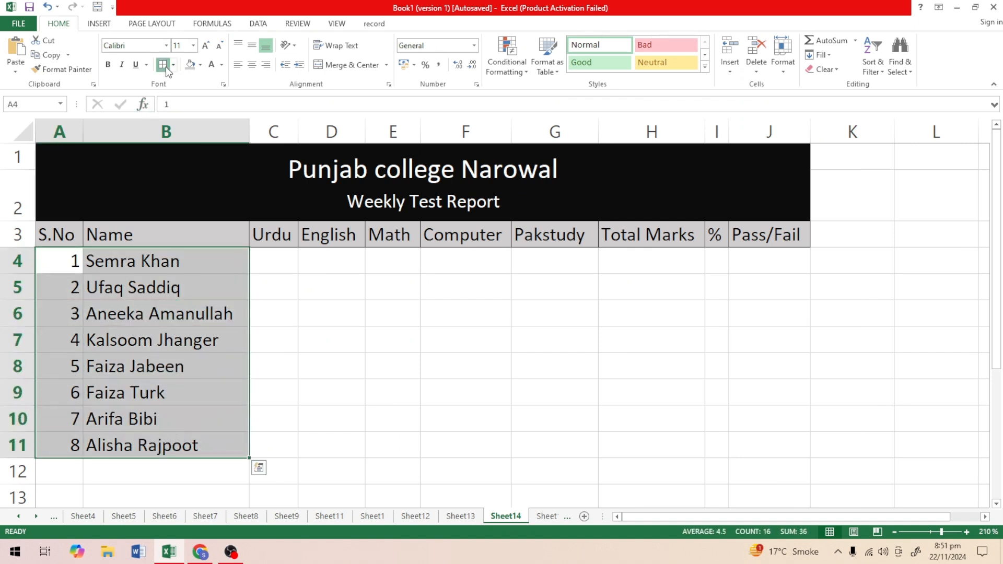
# Apply All Borders to the subject mark cells C4:G11 and to the total, percentage and pass/fail cells H4:J11.
pyautogui.click(277, 348)
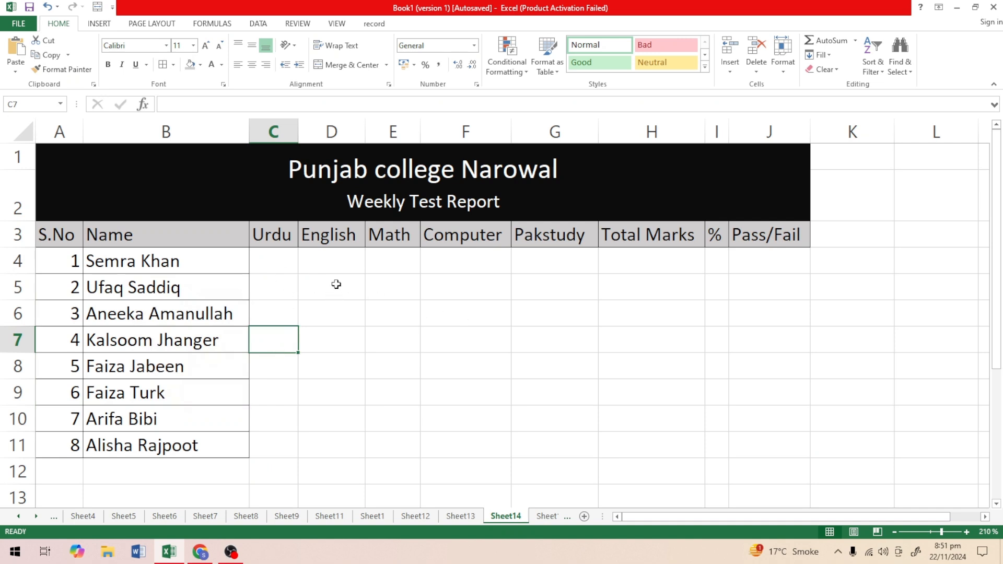
pyautogui.moveTo(281, 259); pyautogui.dragTo(577, 445)
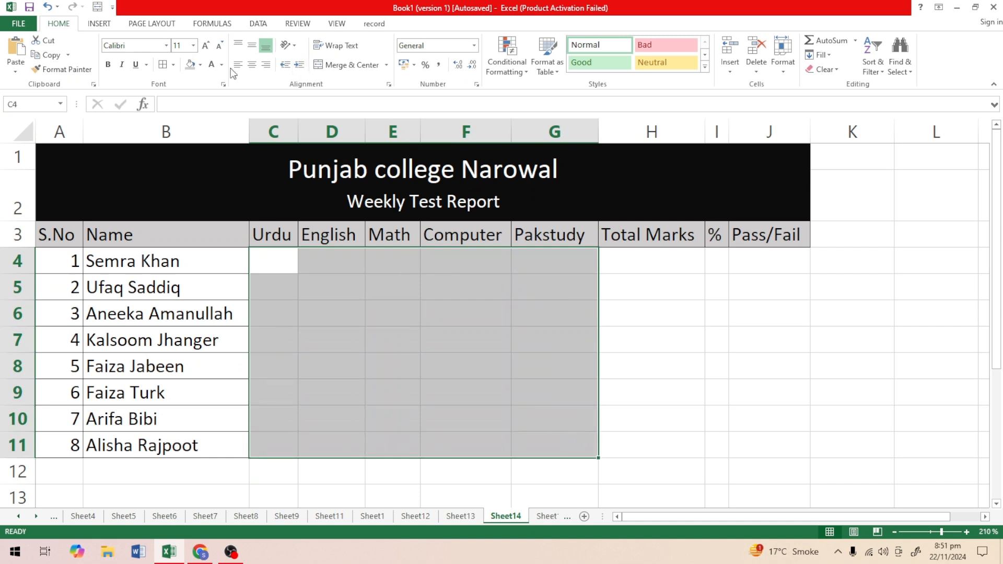
pyautogui.click(163, 66)
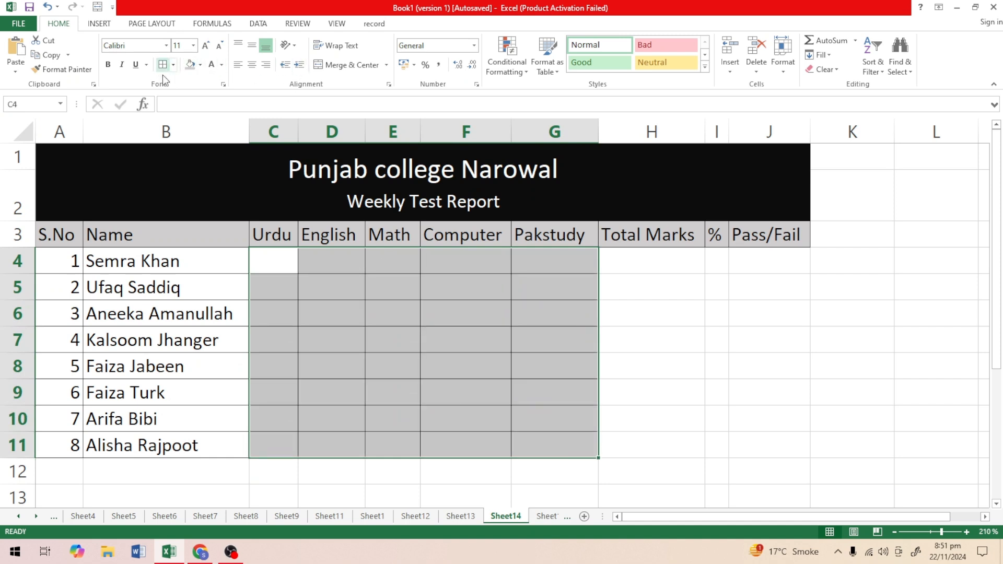
pyautogui.click(329, 313)
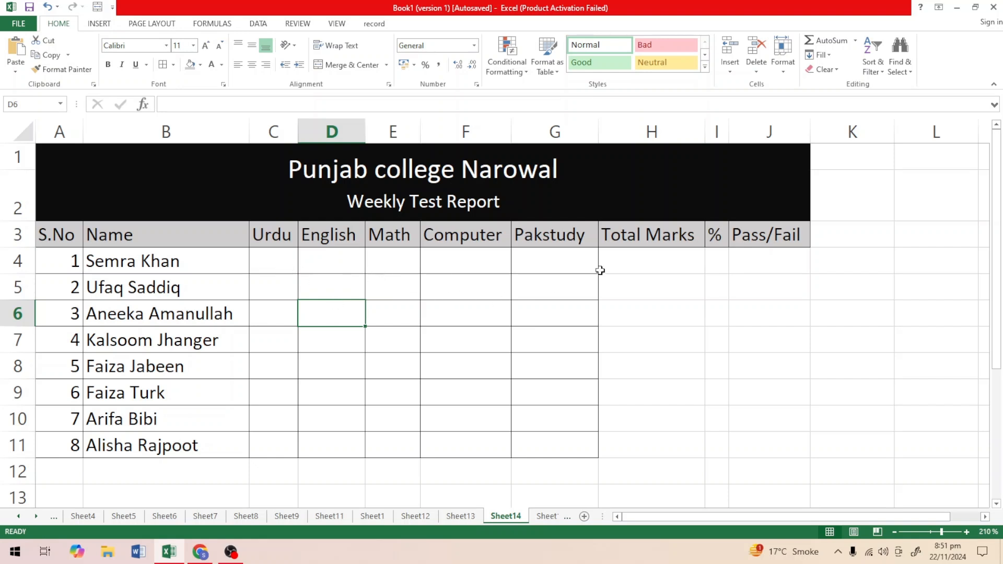
pyautogui.moveTo(642, 257); pyautogui.dragTo(752, 445)
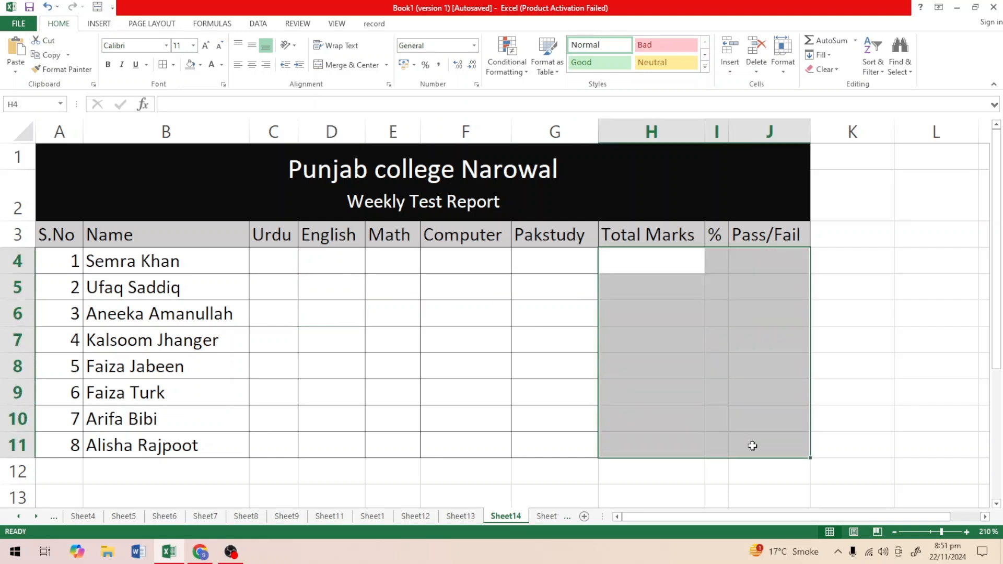
pyautogui.click(163, 64)
pyautogui.click(609, 491)
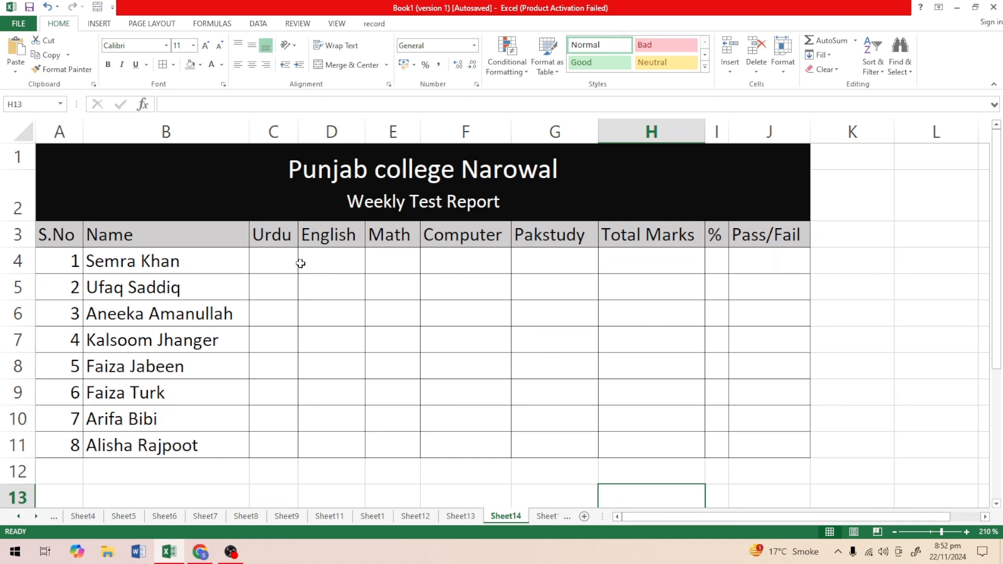
# Replace the word Total with Obatin in header cell H3, keeping the word Marks.
pyautogui.click(277, 265)
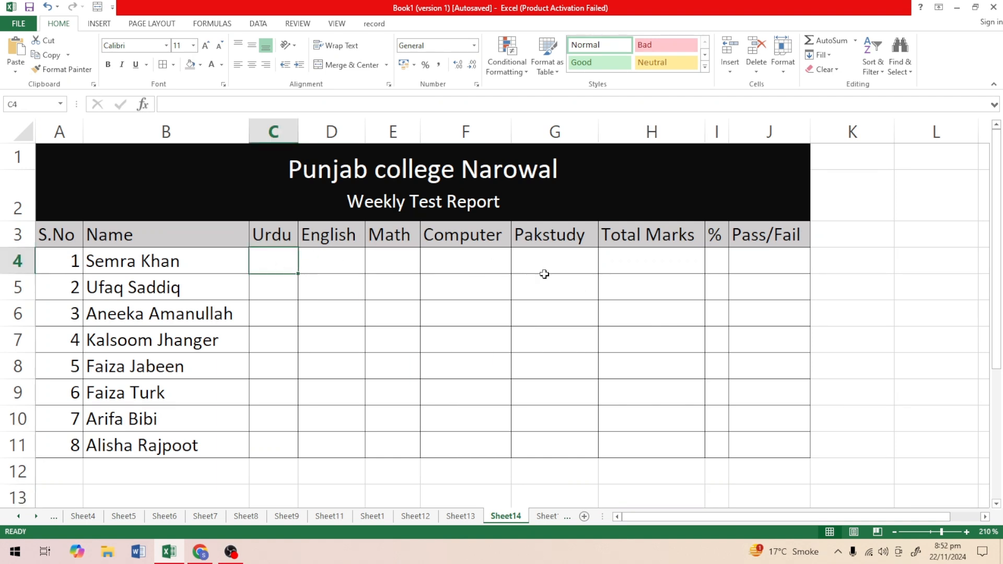
pyautogui.click(656, 239)
pyautogui.doubleClick(701, 234)
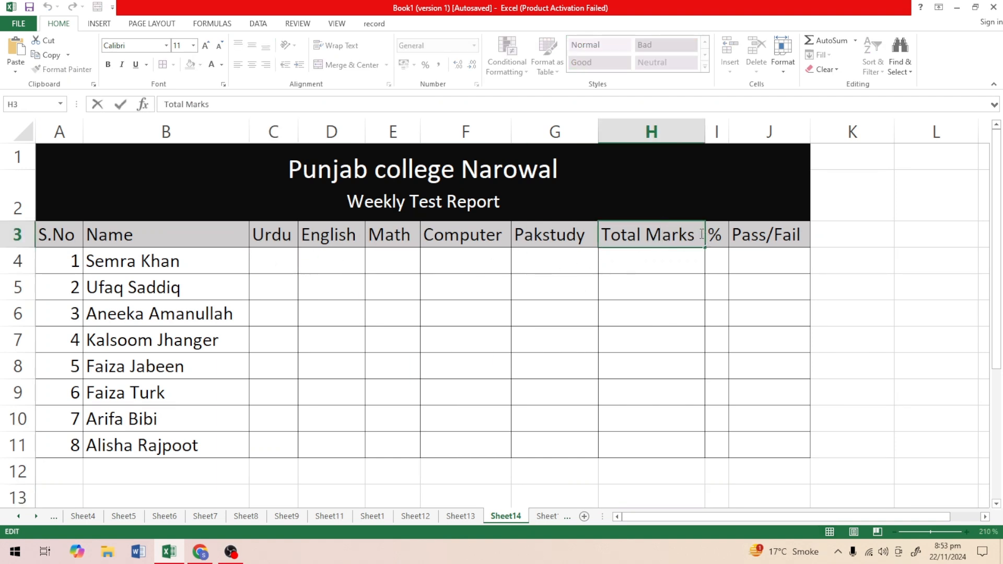
pyautogui.click(641, 234)
pyautogui.press('BackSpace')
pyautogui.press('BackSpace')
pyautogui.press('BackSpace')
pyautogui.press('BackSpace')
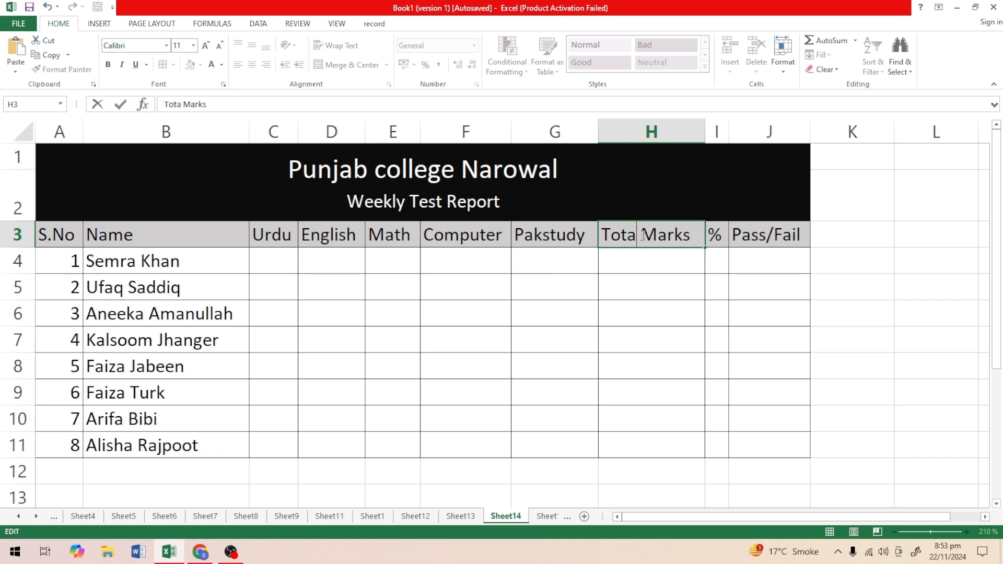
pyautogui.press('BackSpace')
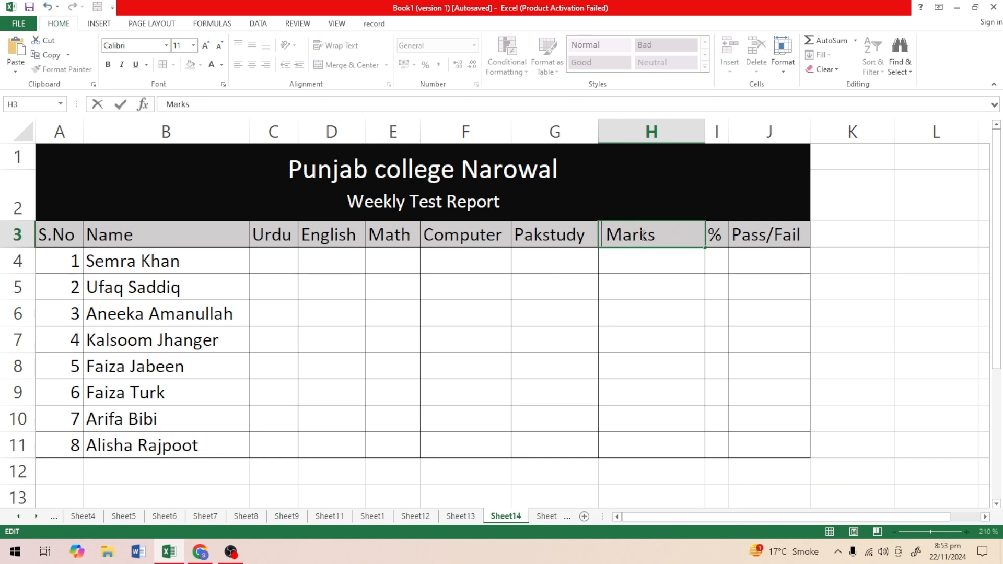
pyautogui.write('Obatin')
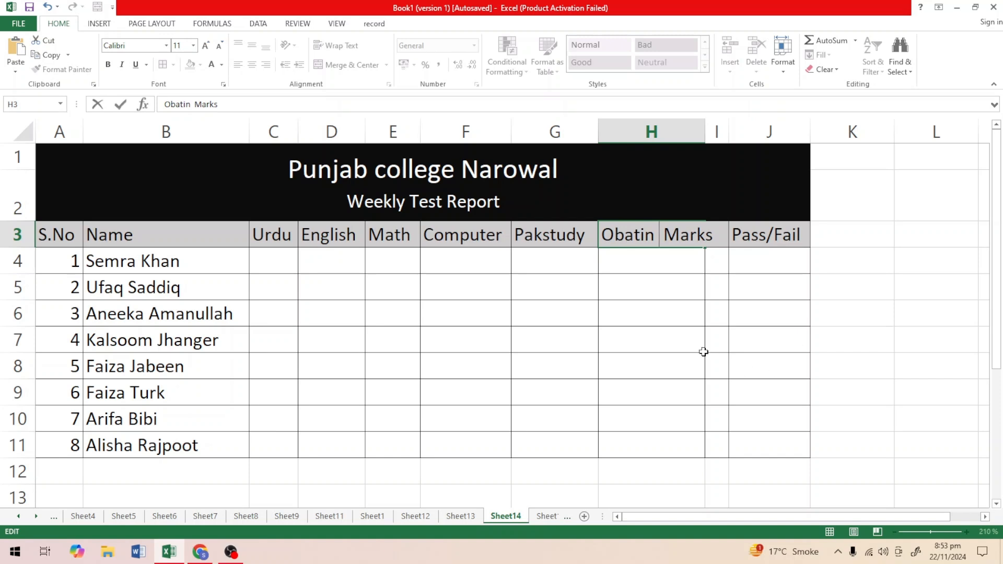
pyautogui.click(686, 329)
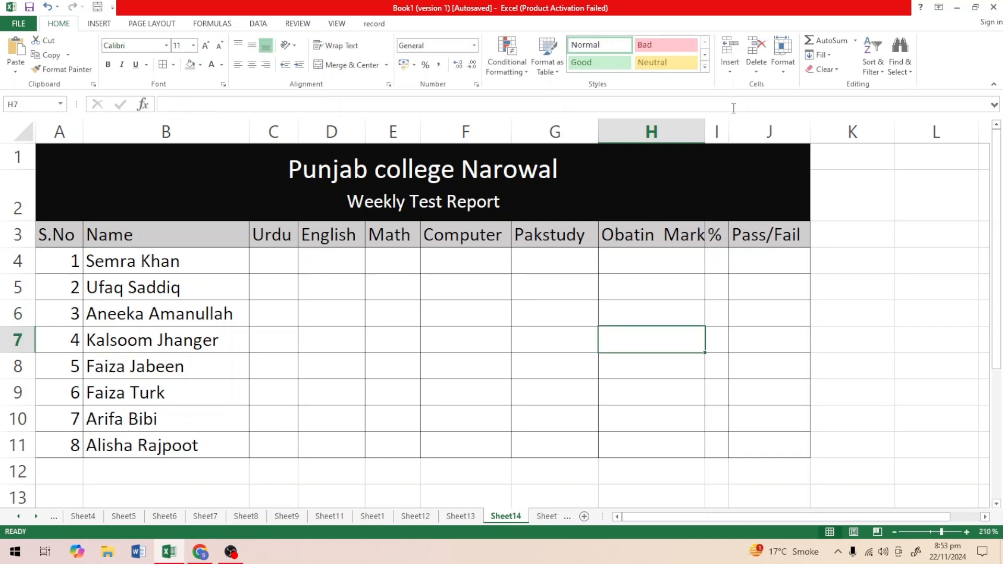
# AutoFit column H to its header text and widen the percentage column I to about twice its width.
pyautogui.doubleClick(706, 126)
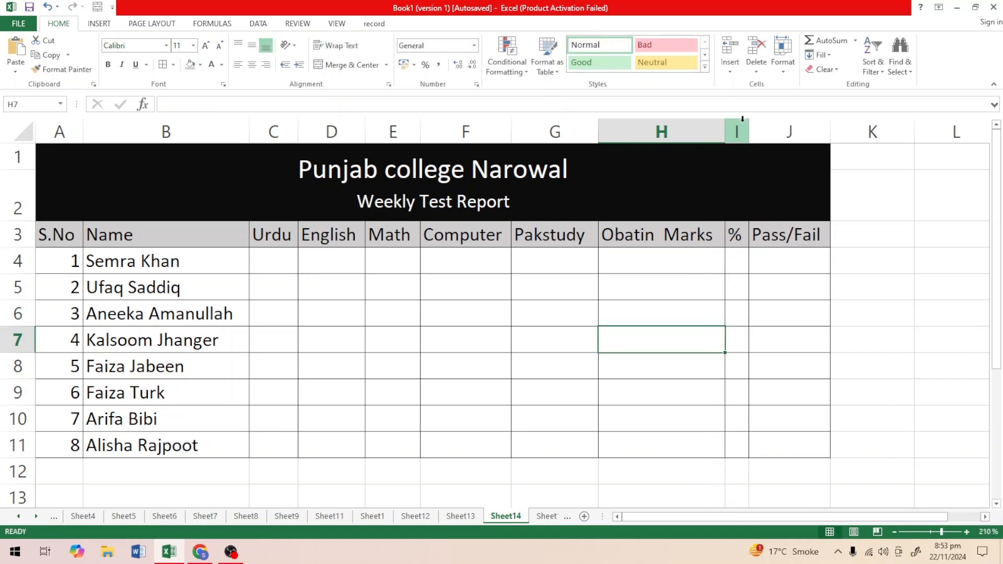
pyautogui.moveTo(749, 126); pyautogui.dragTo(771, 127)
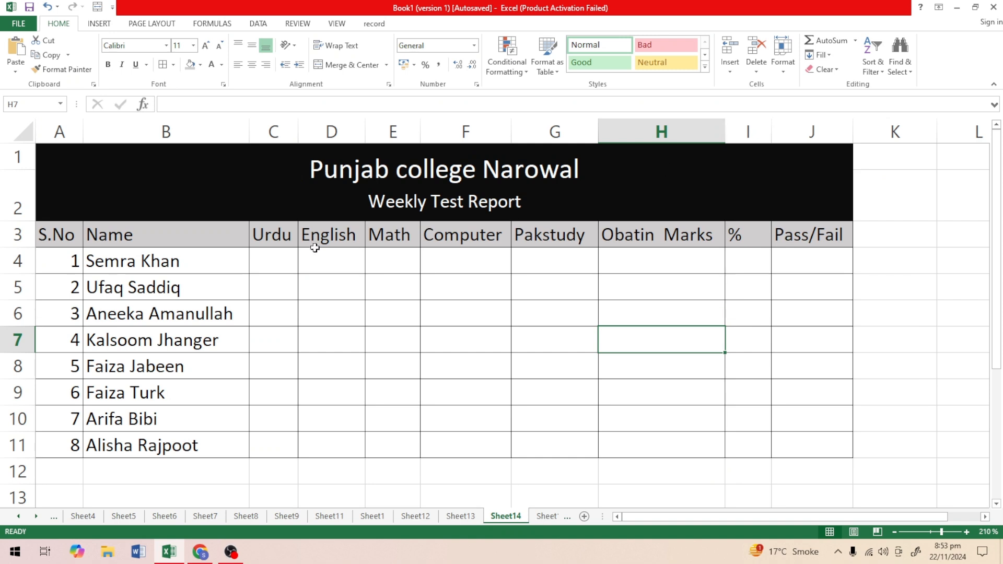
# Enter the marks for serial number 1 in C4:G4: Urdu 50, English 30, Math 40, Computer 67 and Pakstudy 89.
pyautogui.click(275, 260)
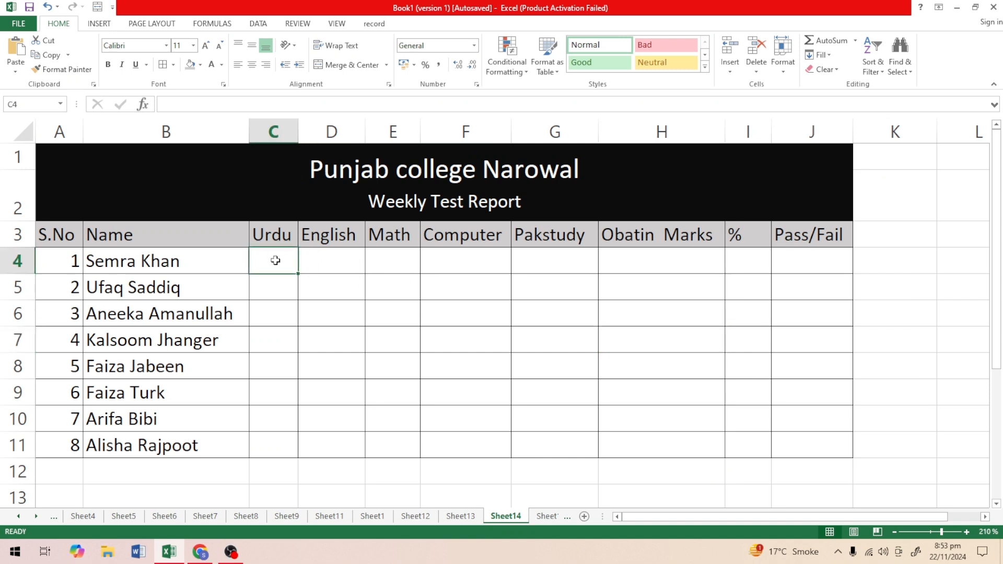
pyautogui.write('50')
pyautogui.press('Tab')
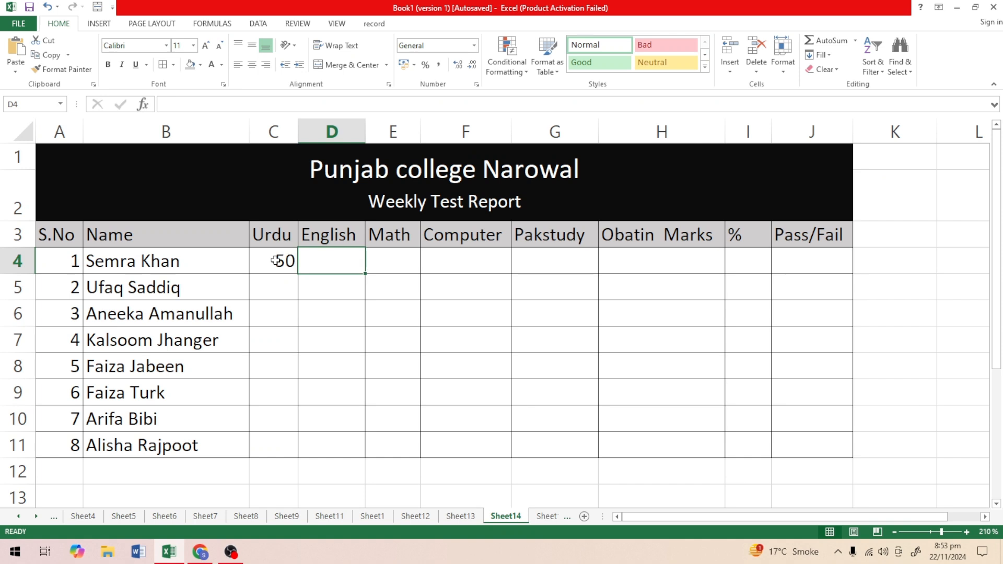
pyautogui.write('30')
pyautogui.press('Tab')
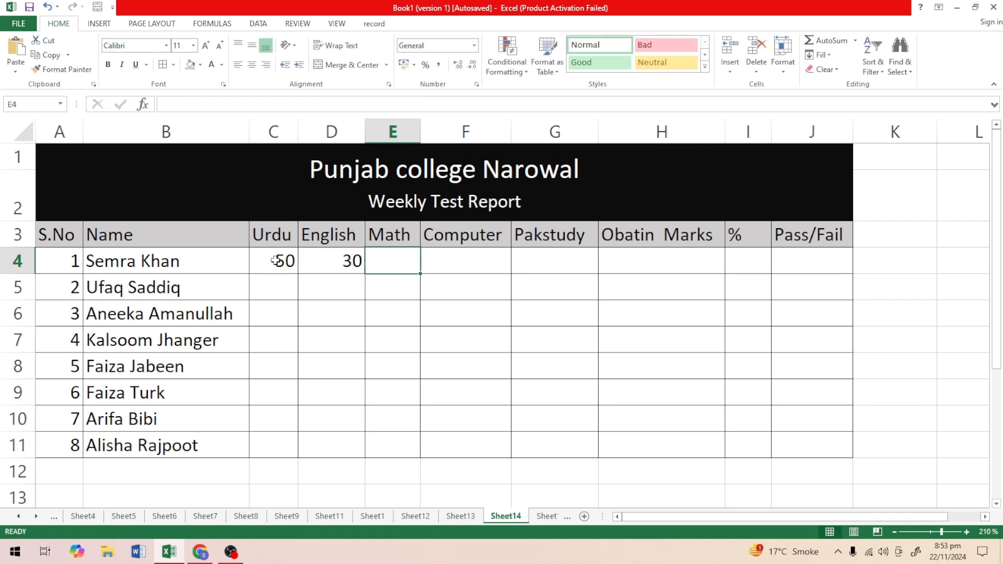
pyautogui.write('40')
pyautogui.press('Tab')
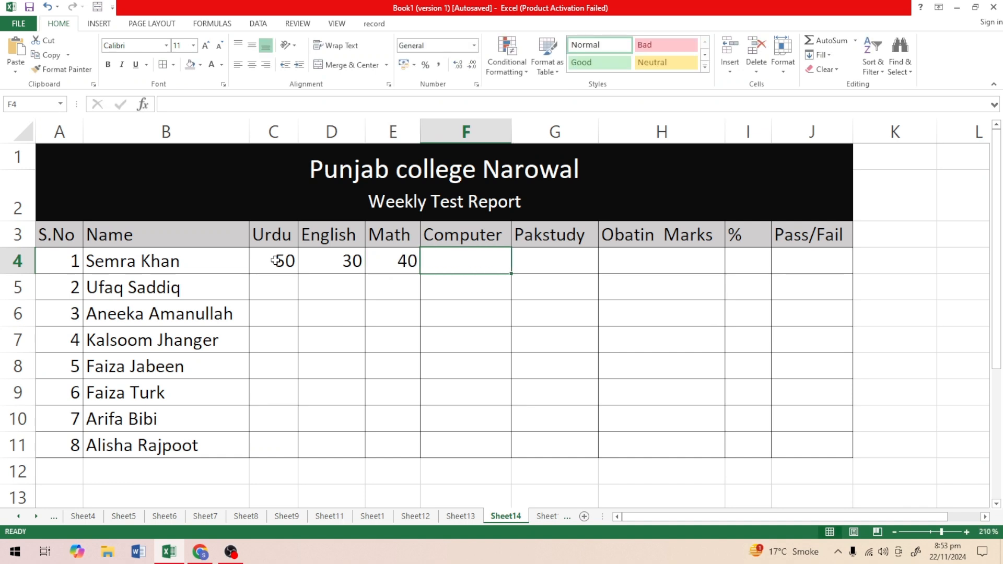
pyautogui.write('67')
pyautogui.press('Tab')
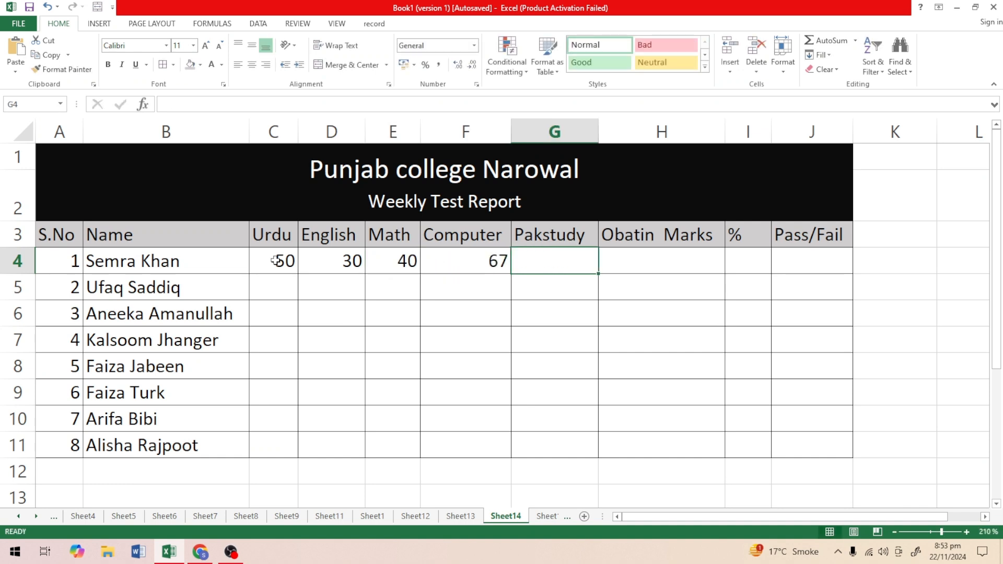
pyautogui.write('89')
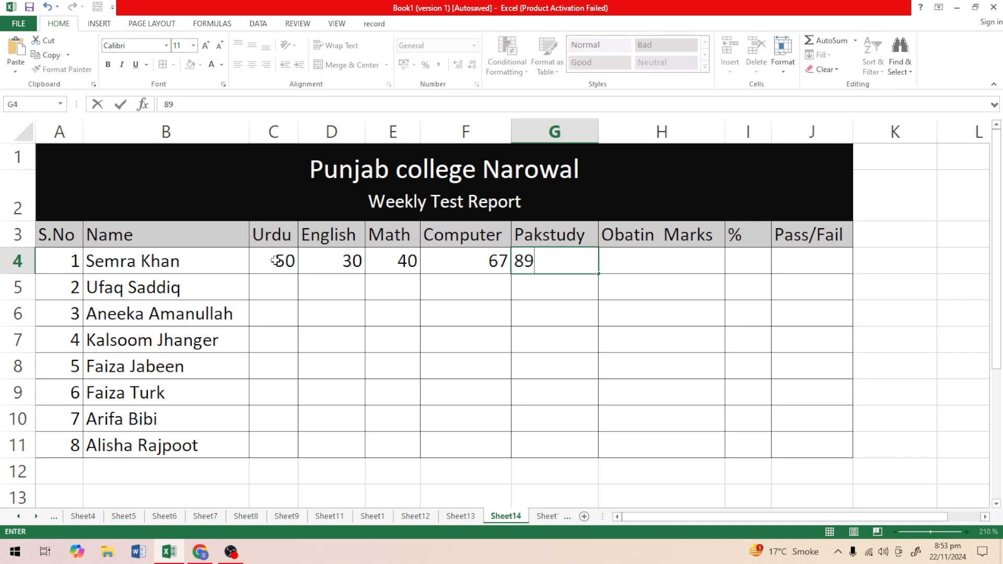
# Enter the marks for serial number 2 in C5:G5: Urdu 60, English 40, Math 50, Computer 25 and Pakstudy 65.
pyautogui.click(275, 286)
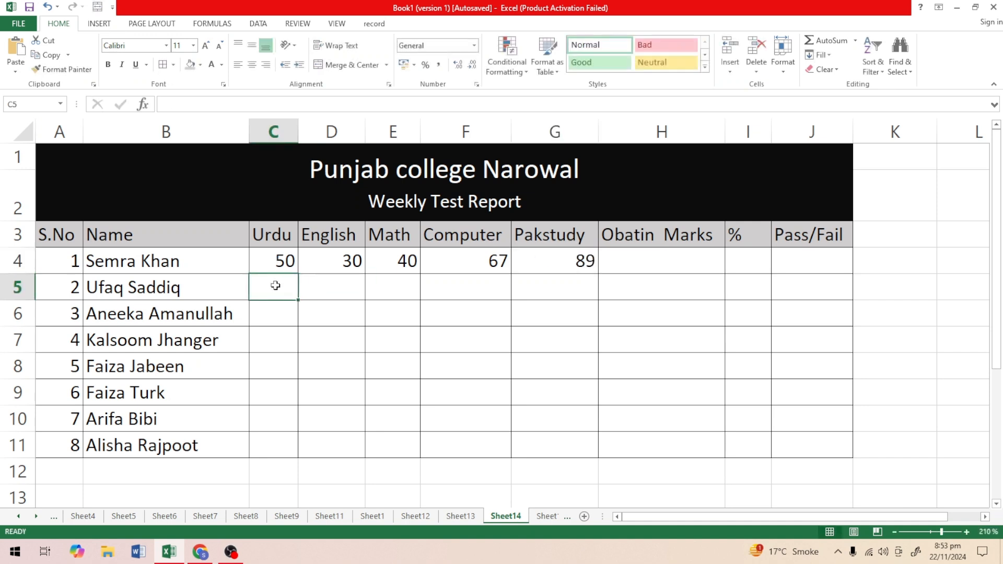
pyautogui.write('60')
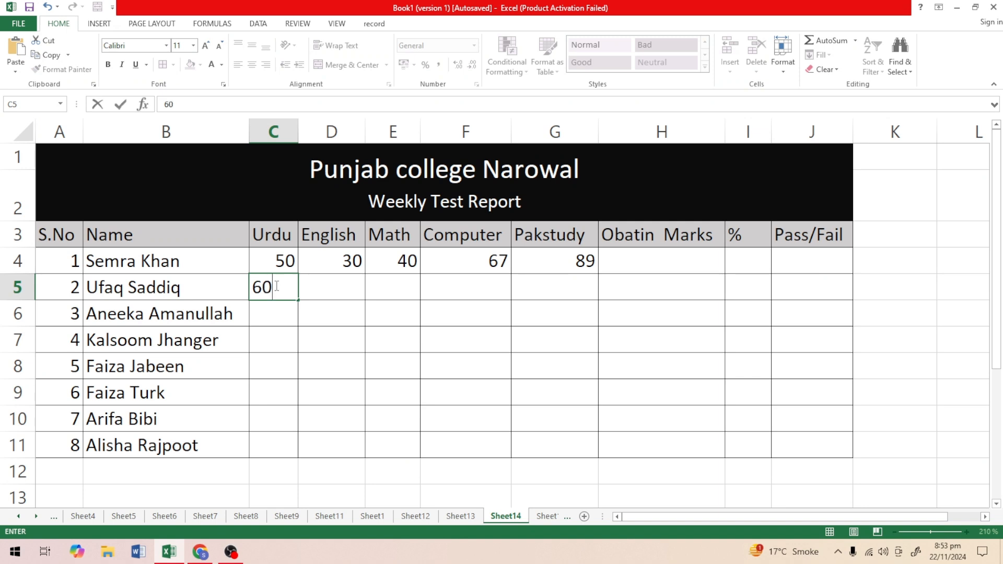
pyautogui.press('Tab')
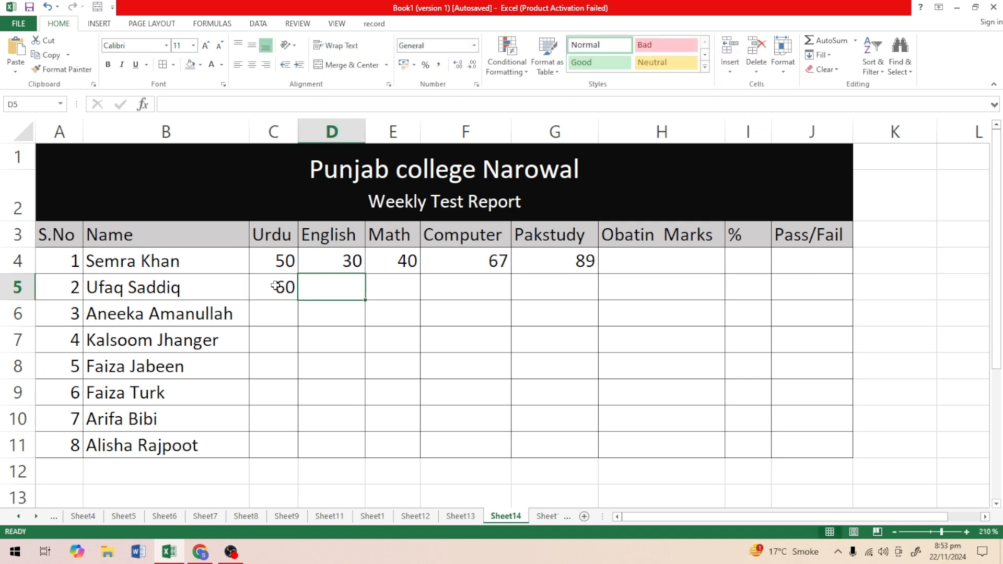
pyautogui.write('40')
pyautogui.press('Tab')
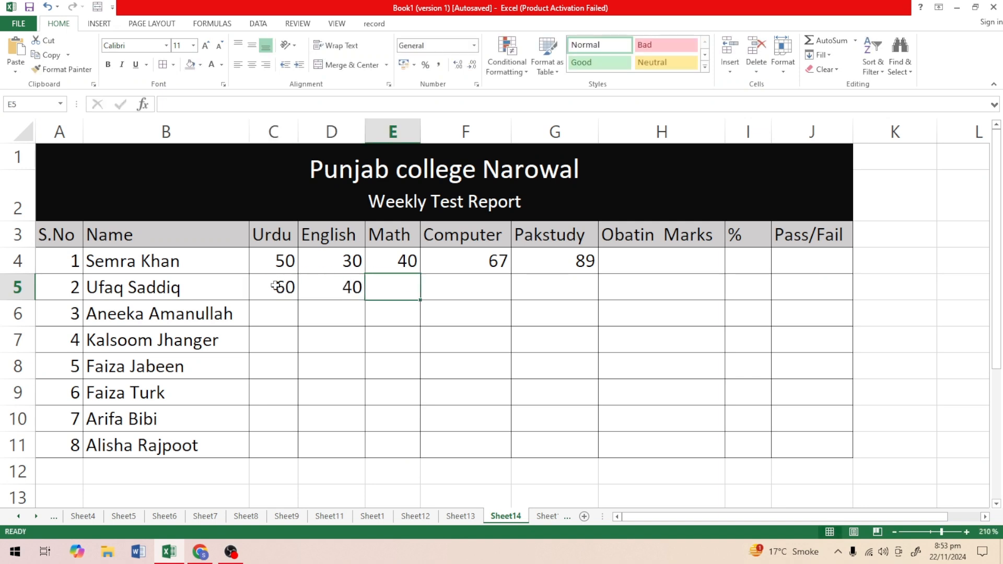
pyautogui.write('50')
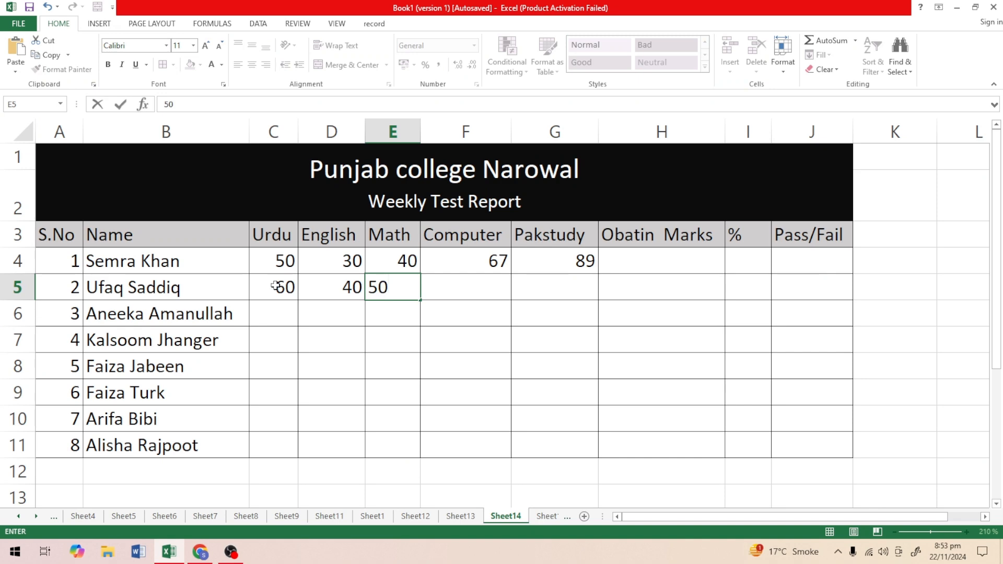
pyautogui.press('Tab')
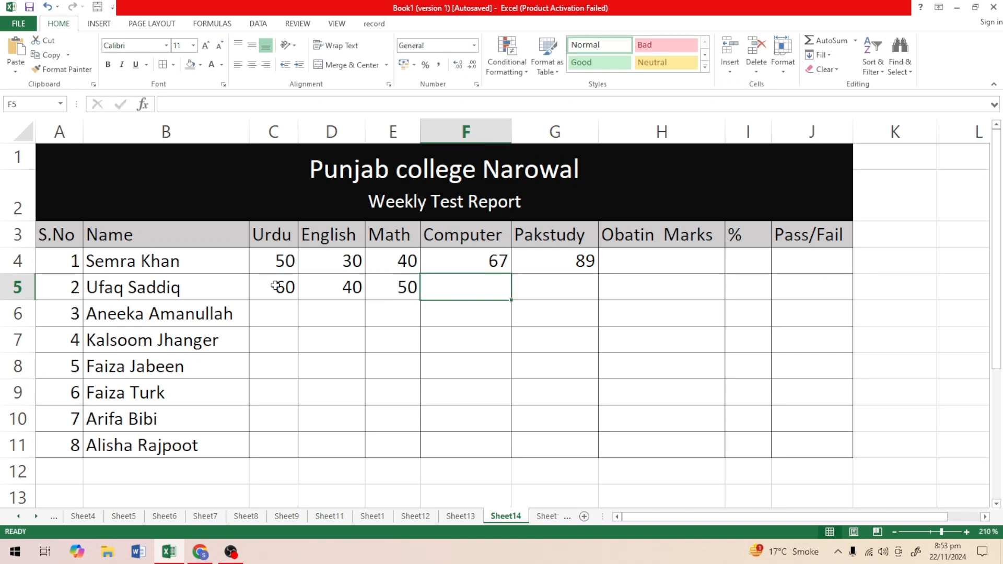
pyautogui.write('25')
pyautogui.press('Tab')
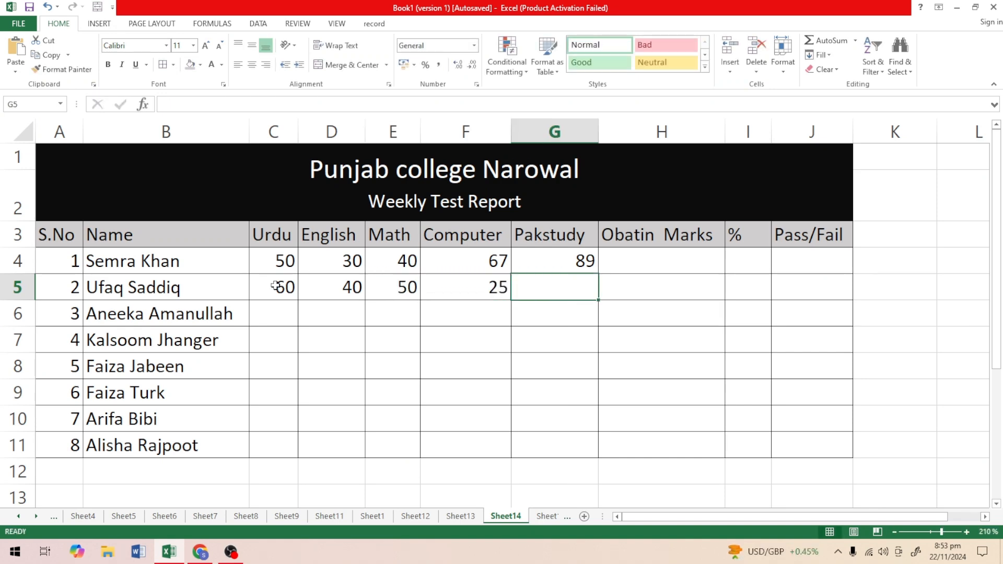
pyautogui.write('65')
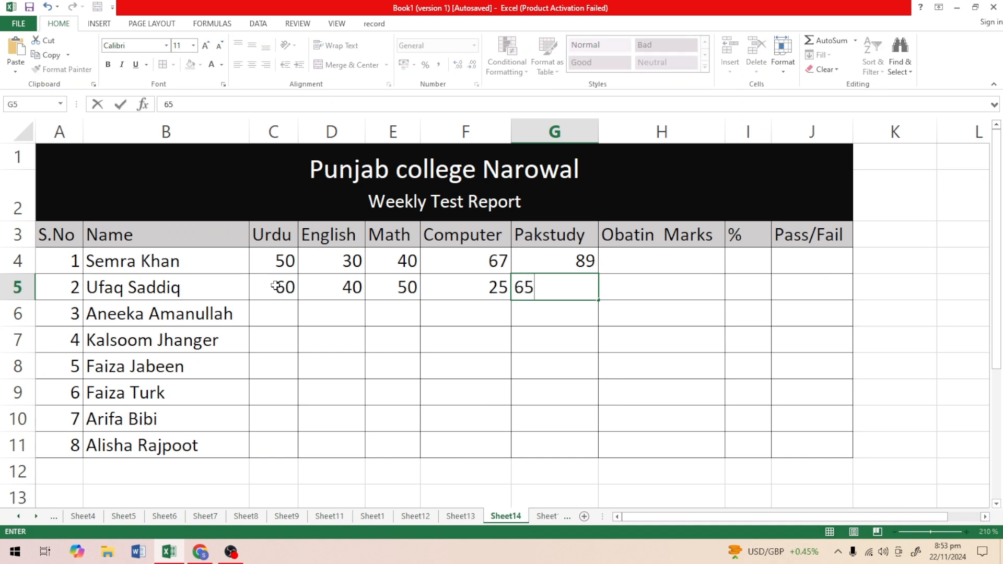
pyautogui.press('Tab')
pyautogui.press('Return')
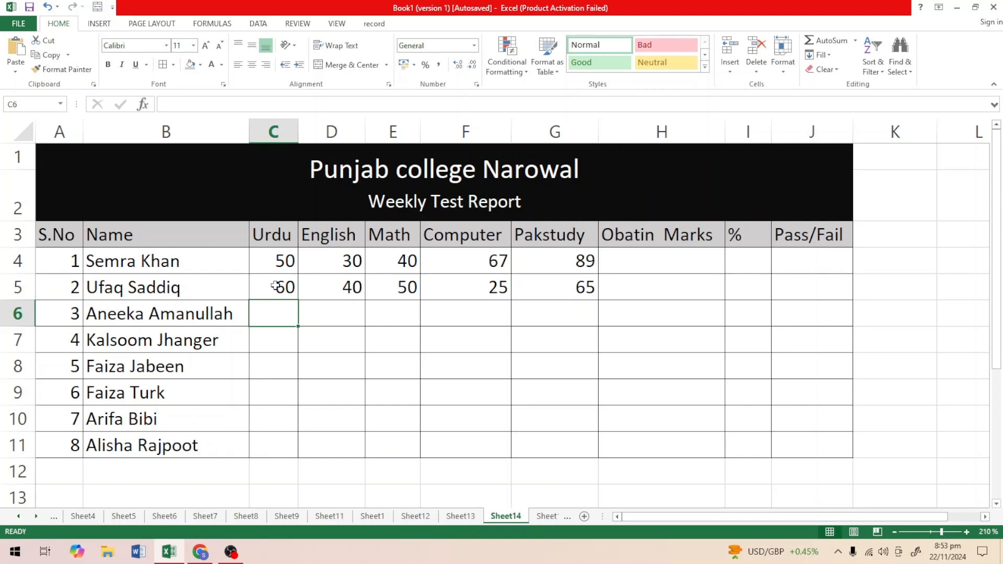
# Enter the marks for serial number 3 in C6:G6: Urdu 45, English 33, Math 43, Computer 56 and Pakstudy 30.
pyautogui.write('45')
pyautogui.press('Tab')
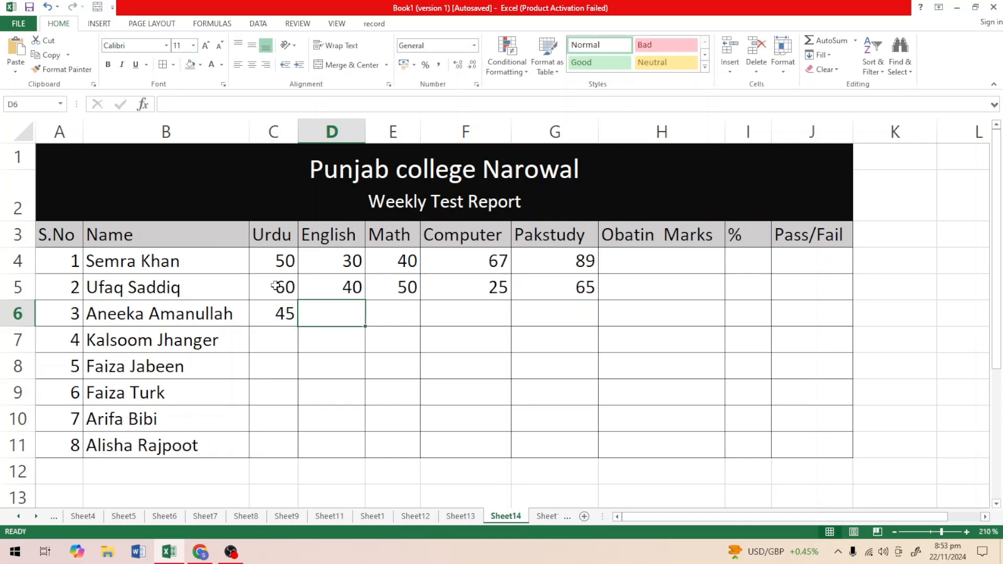
pyautogui.write('33')
pyautogui.press('Tab')
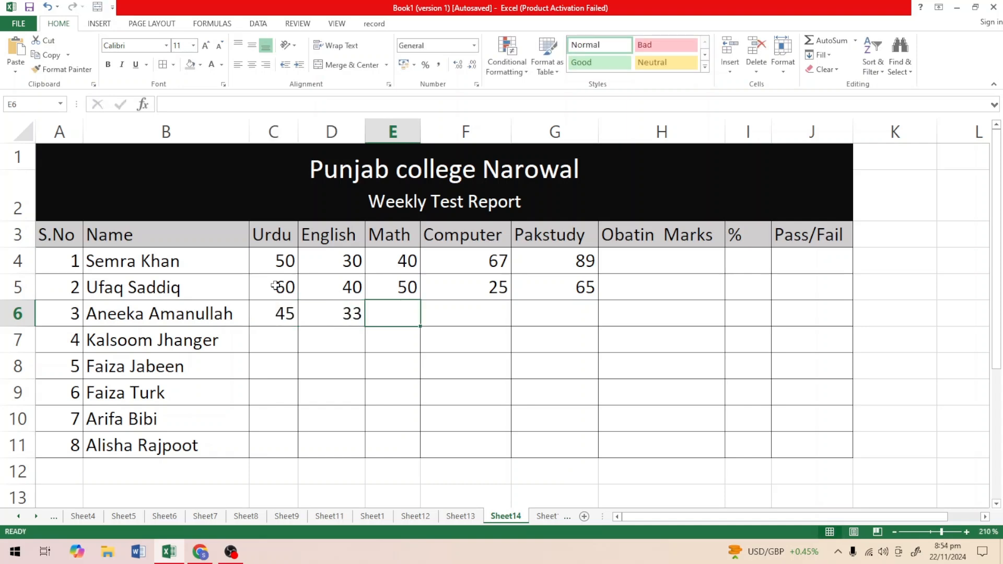
pyautogui.write('43')
pyautogui.press('Tab')
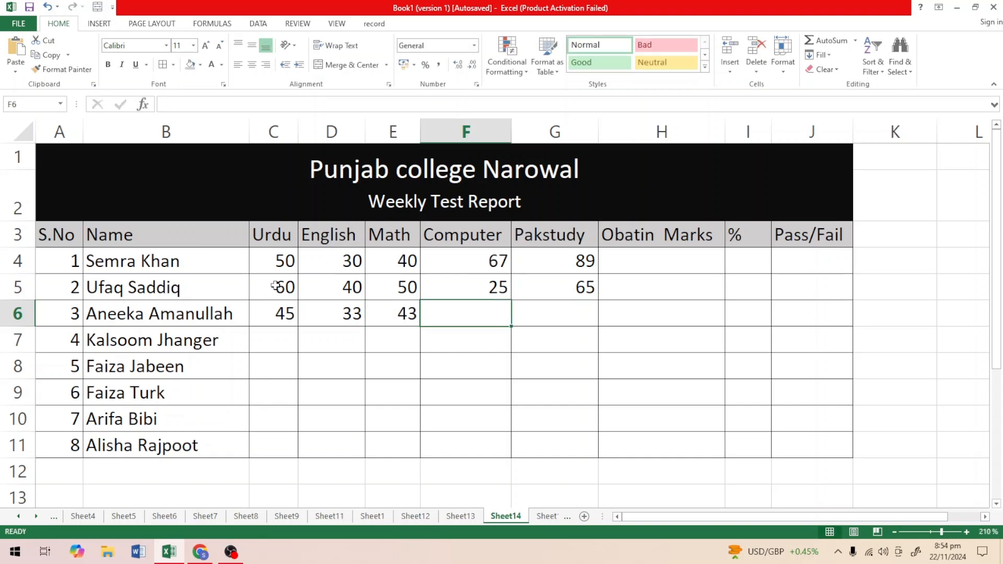
pyautogui.write('56')
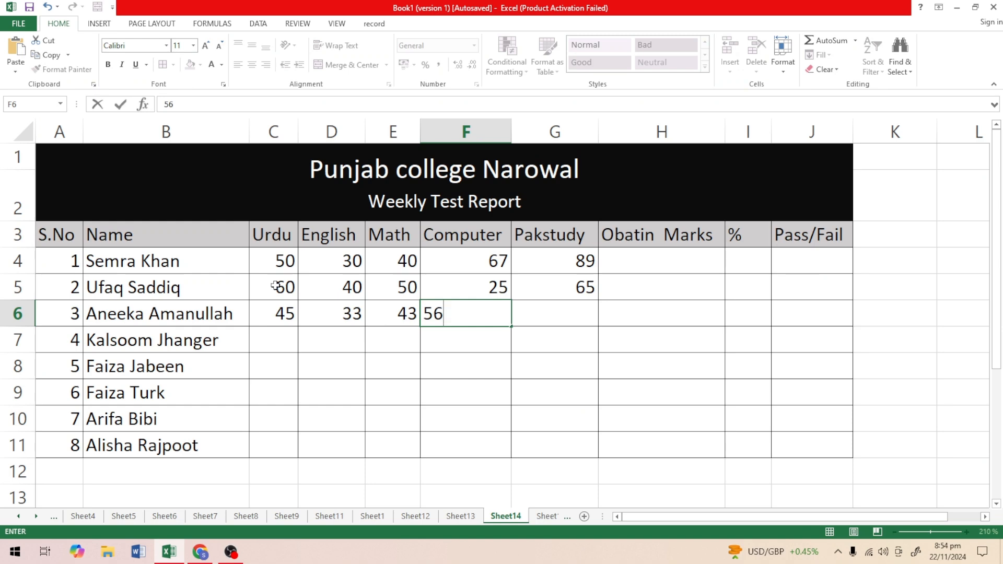
pyautogui.press('Tab')
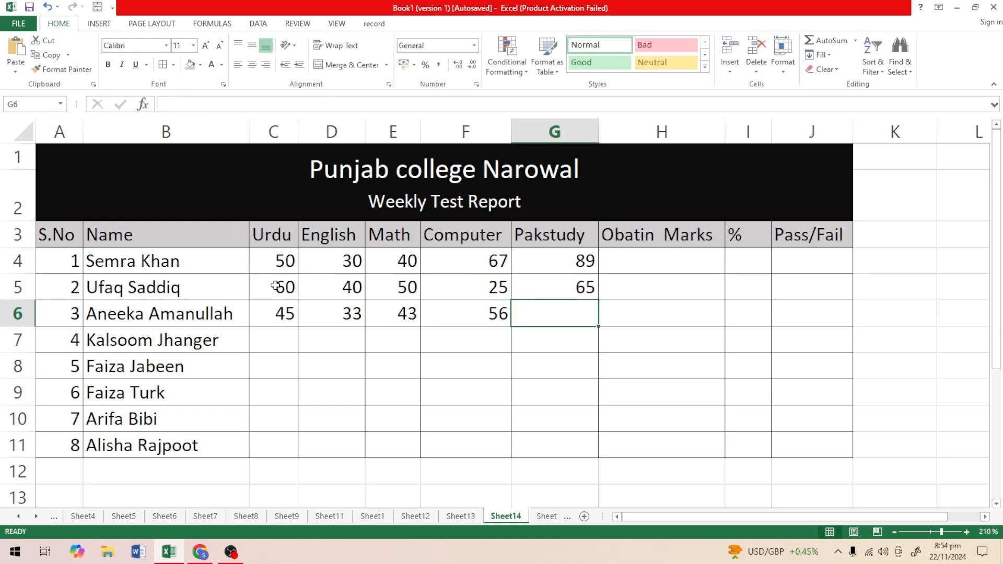
pyautogui.write('30')
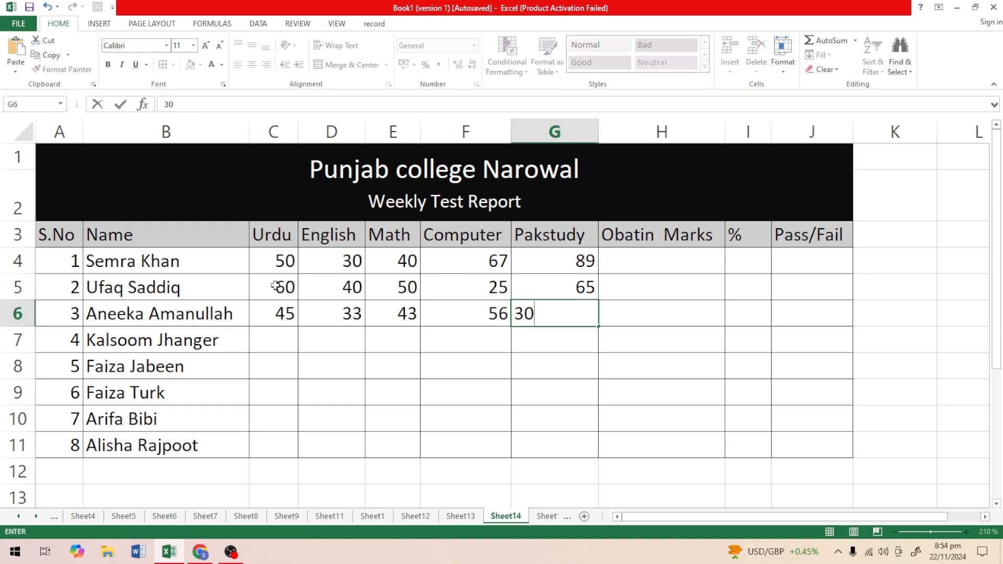
pyautogui.press('Return')
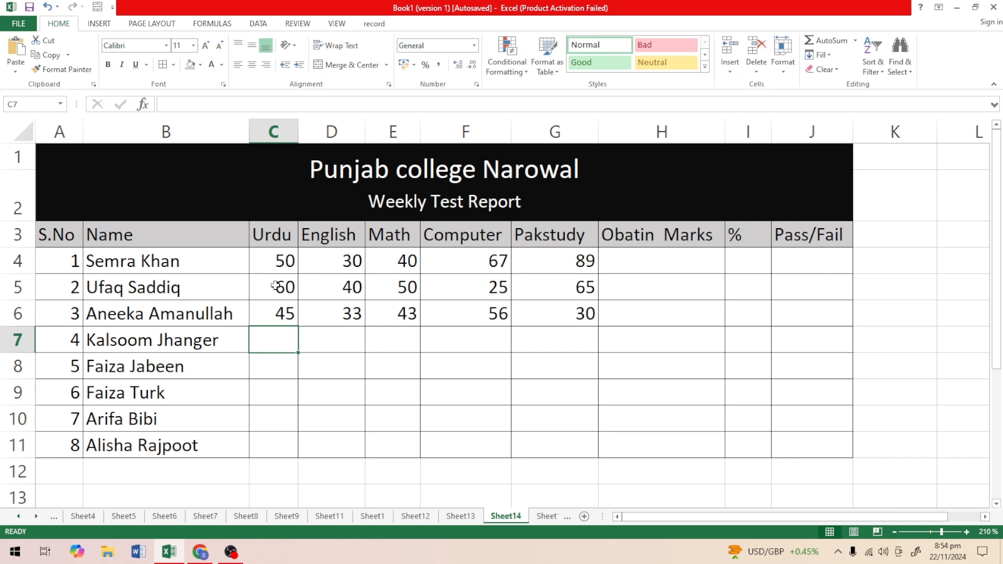
# Enter the marks for serial number 4 in C7:G7: Urdu 30, English 50, Math 55, Computer 65 and Pakstudy 95.
pyautogui.write('3')
pyautogui.write('0')
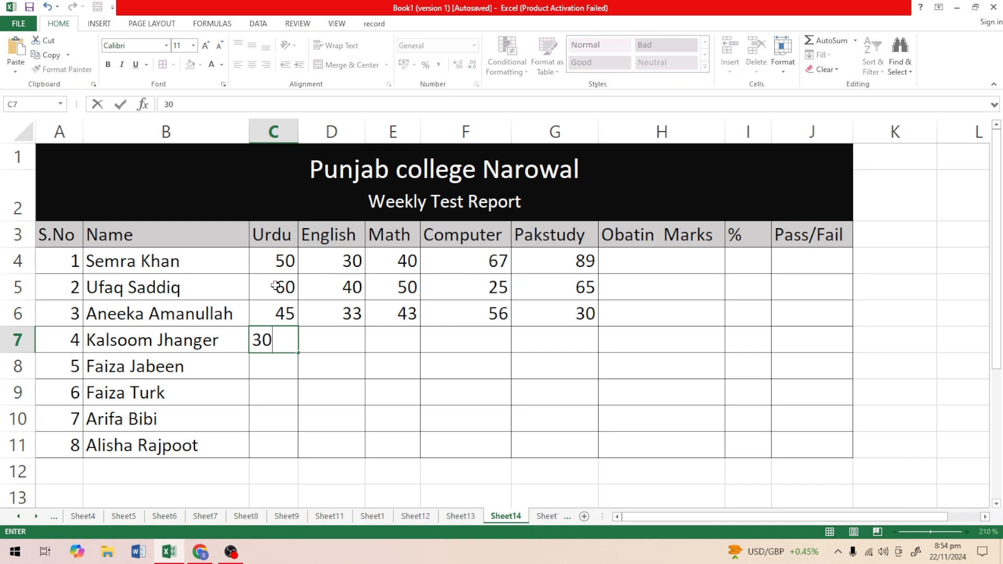
pyautogui.press('Tab')
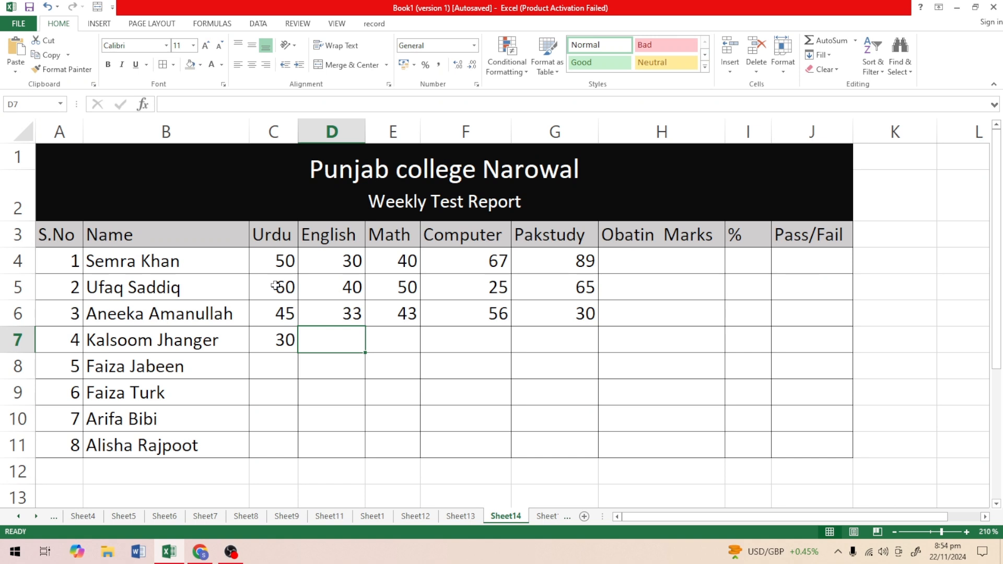
pyautogui.write('50')
pyautogui.press('Tab')
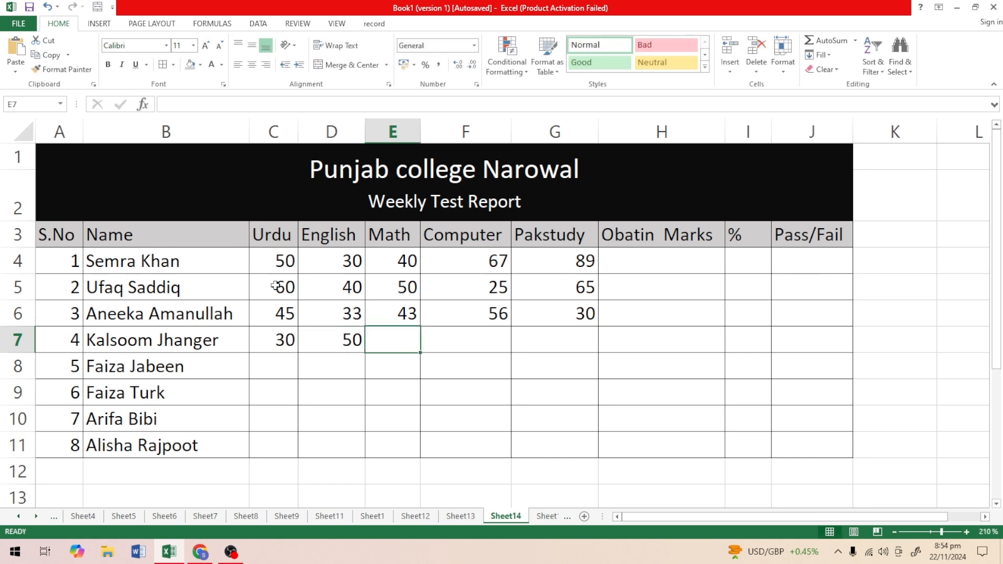
pyautogui.write('55')
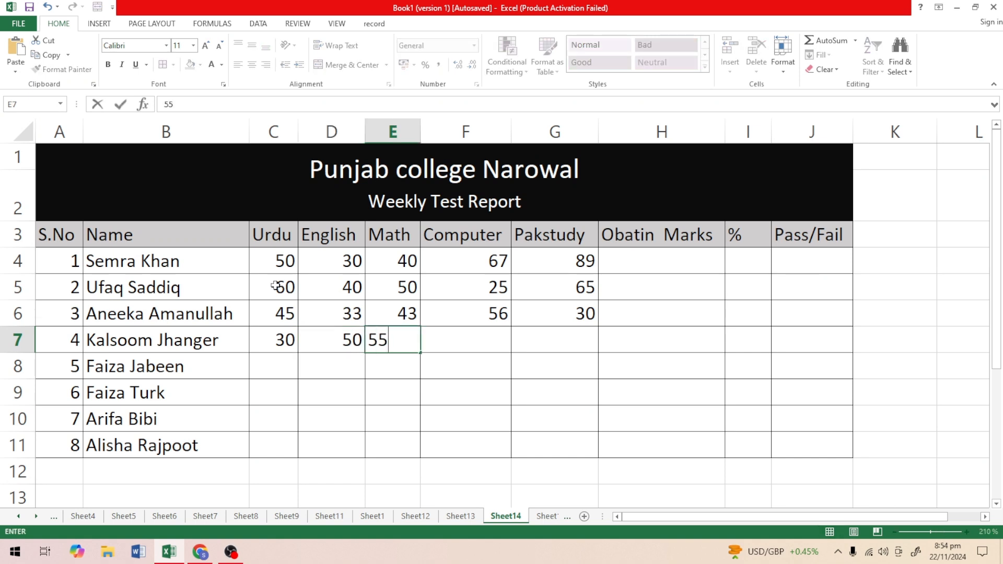
pyautogui.press('Tab')
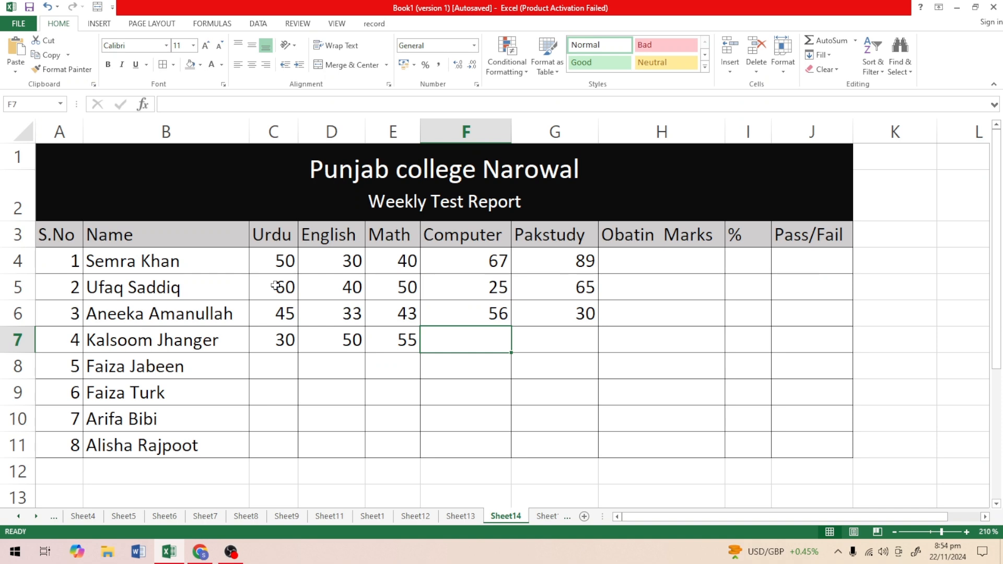
pyautogui.write('65')
pyautogui.press('Tab')
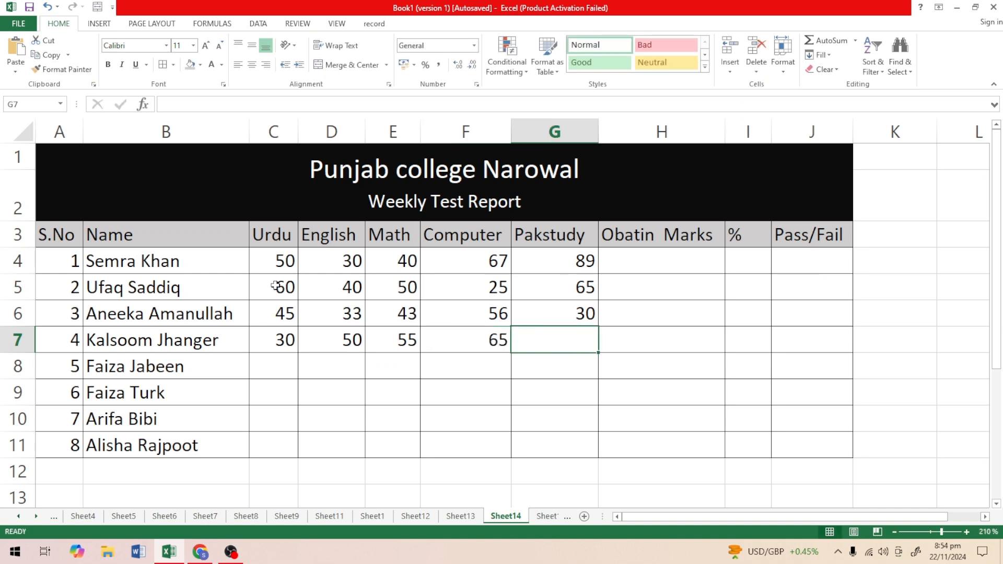
pyautogui.write('95')
pyautogui.press('Return')
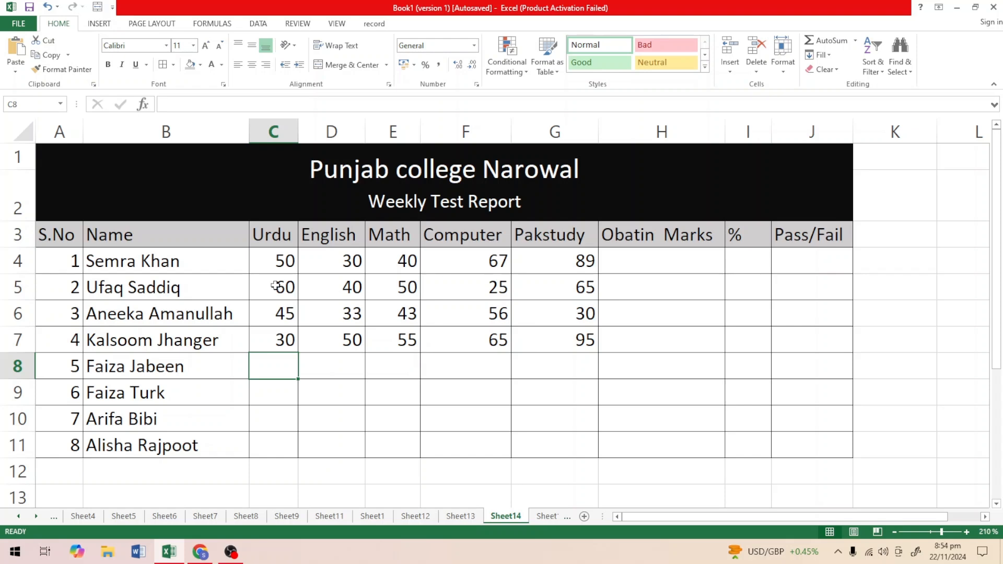
# Enter the marks for serial number 5 in C8:G8: Urdu 23, English 33, Math 44, Computer 55 and Pakstudy 66.
pyautogui.write('23')
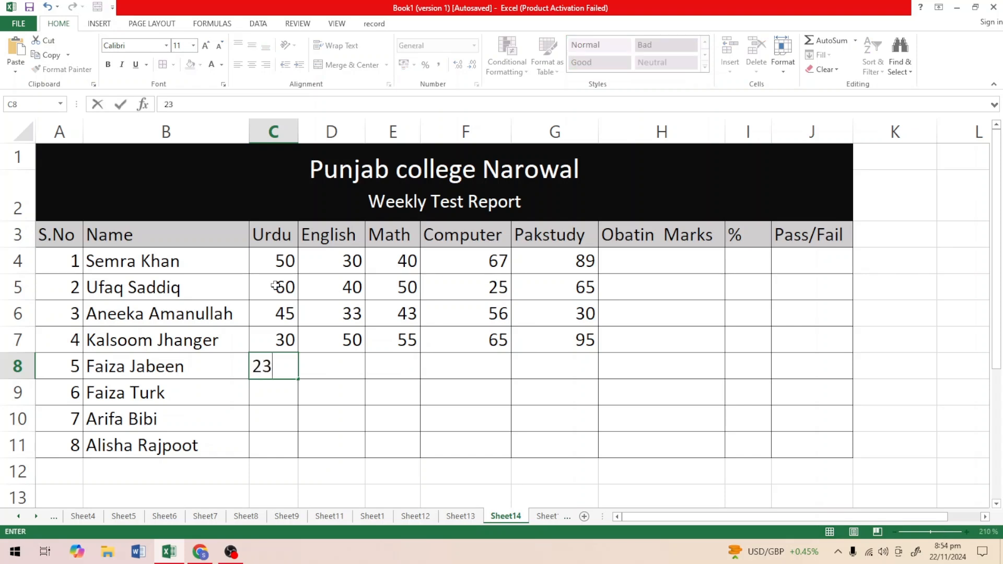
pyautogui.press('Tab')
pyautogui.write('33')
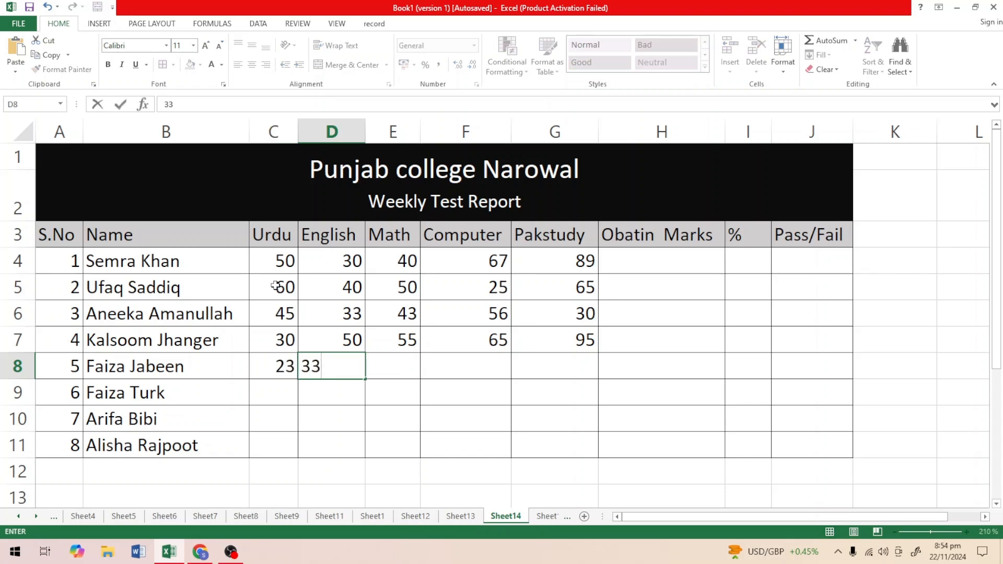
pyautogui.press('Tab')
pyautogui.write('44')
pyautogui.press('Tab')
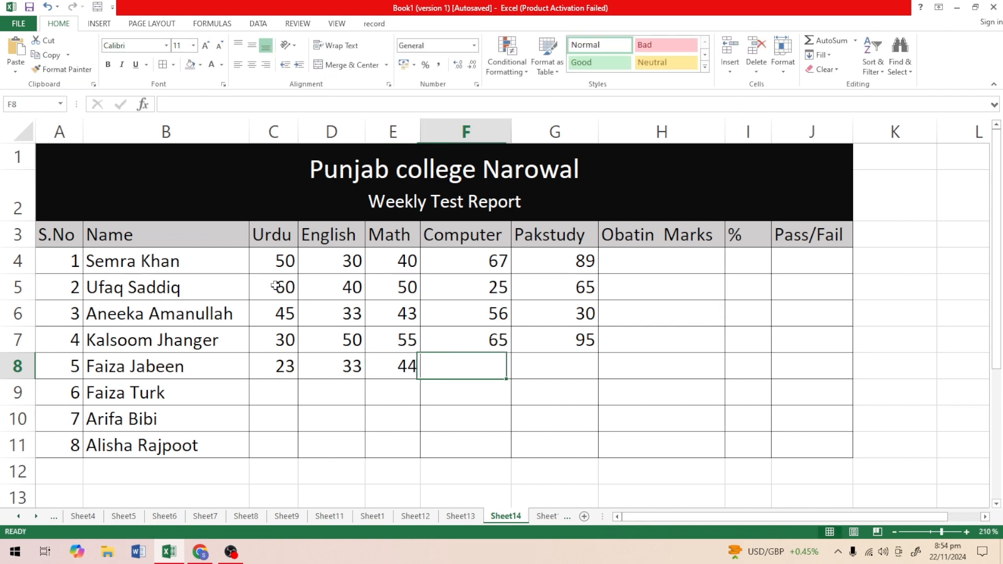
pyautogui.write('55')
pyautogui.press('Tab')
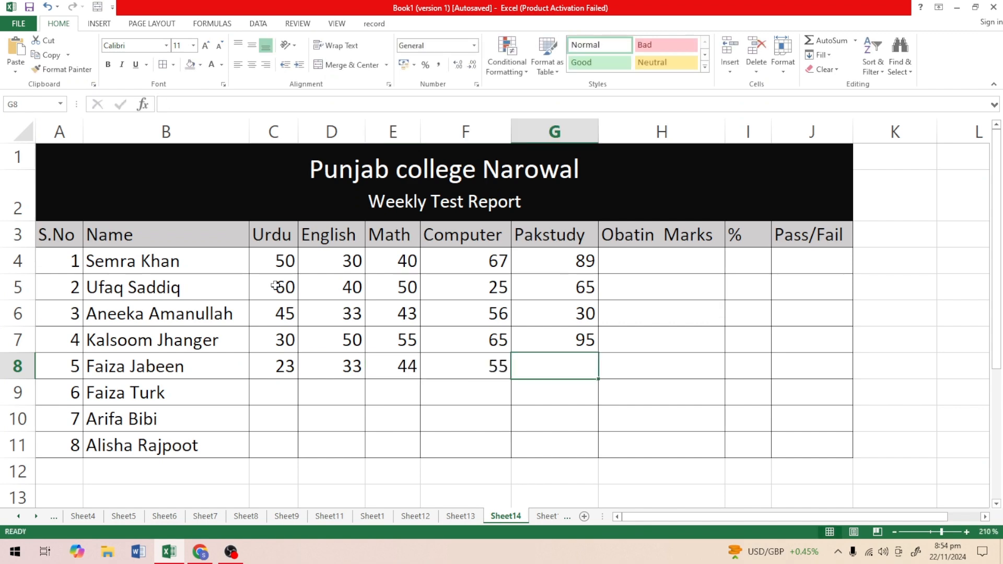
pyautogui.write('66')
pyautogui.press('Return')
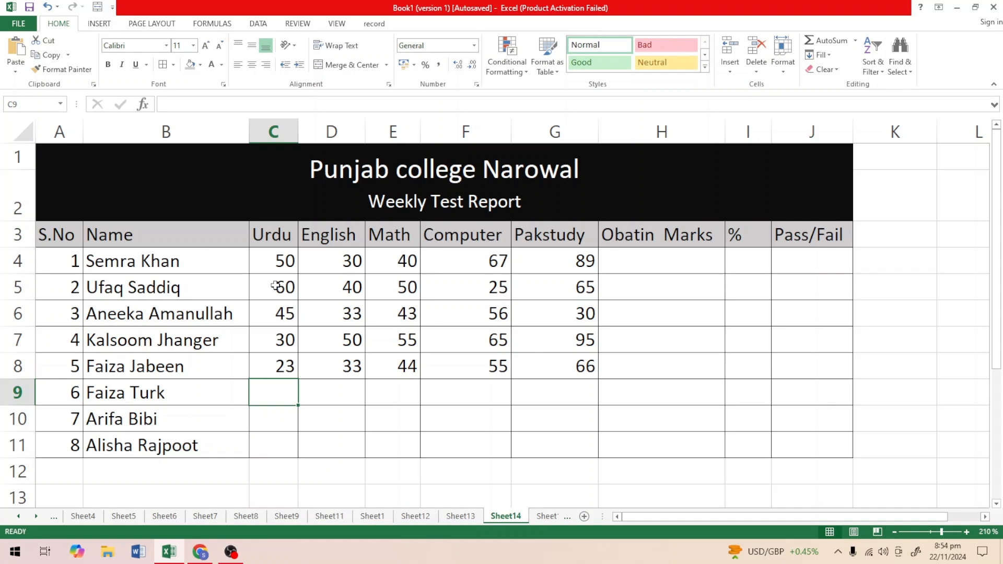
# Enter the marks for serial number 6 in C9:G9: Urdu 33, English 45, Math 35, Computer 43 and Pakstudy 34.
pyautogui.write('33')
pyautogui.press('Tab')
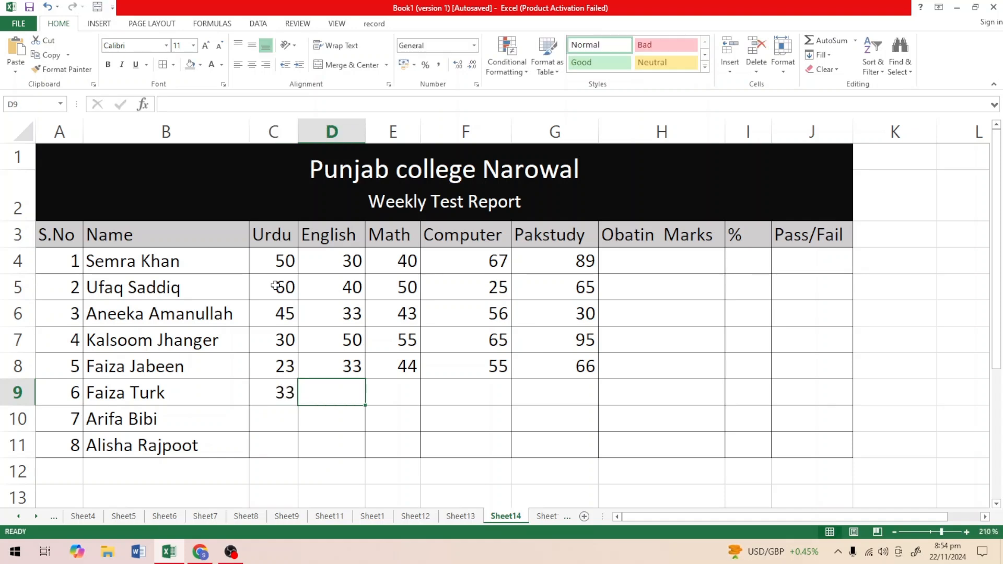
pyautogui.write('45')
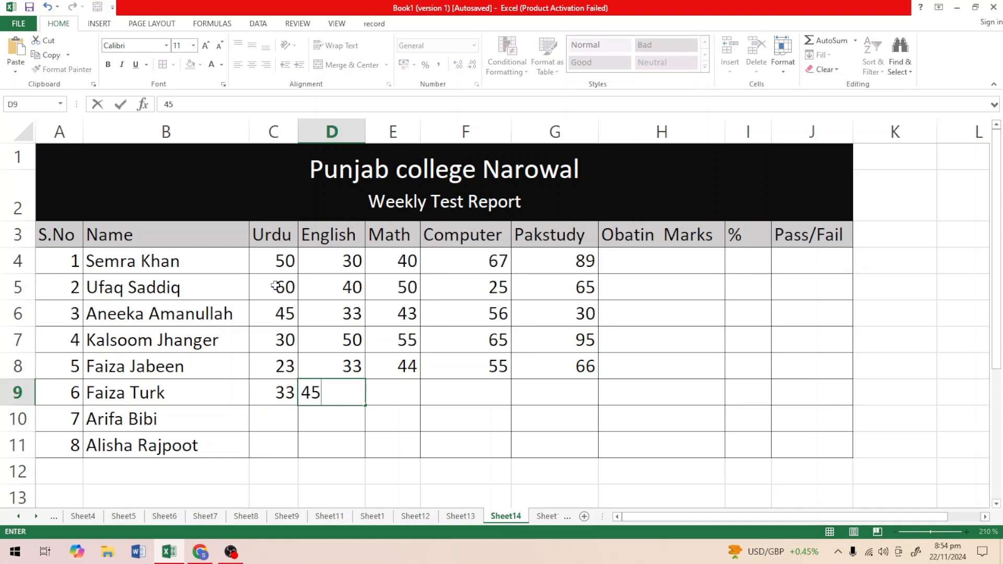
pyautogui.press('Tab')
pyautogui.write('35')
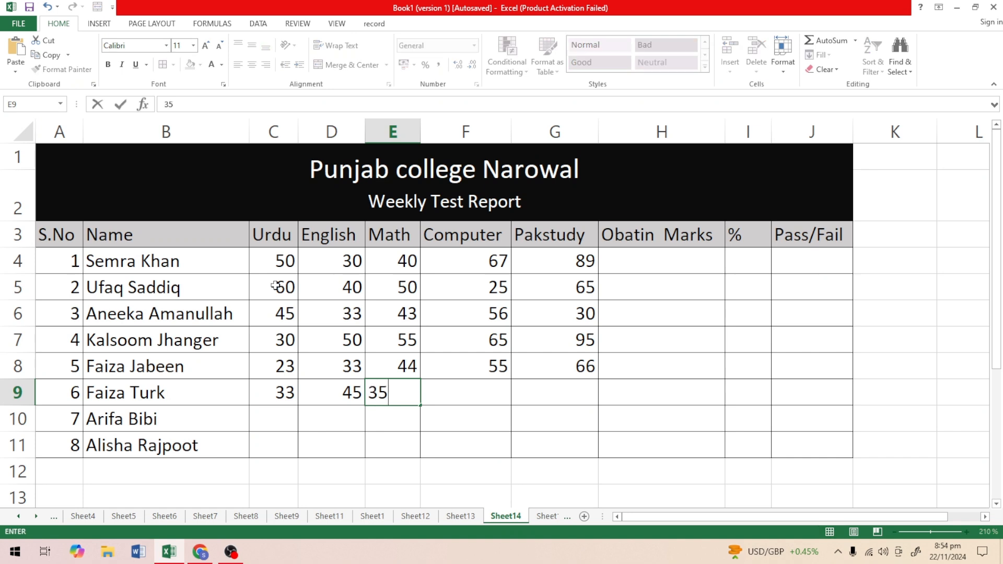
pyautogui.press('Tab')
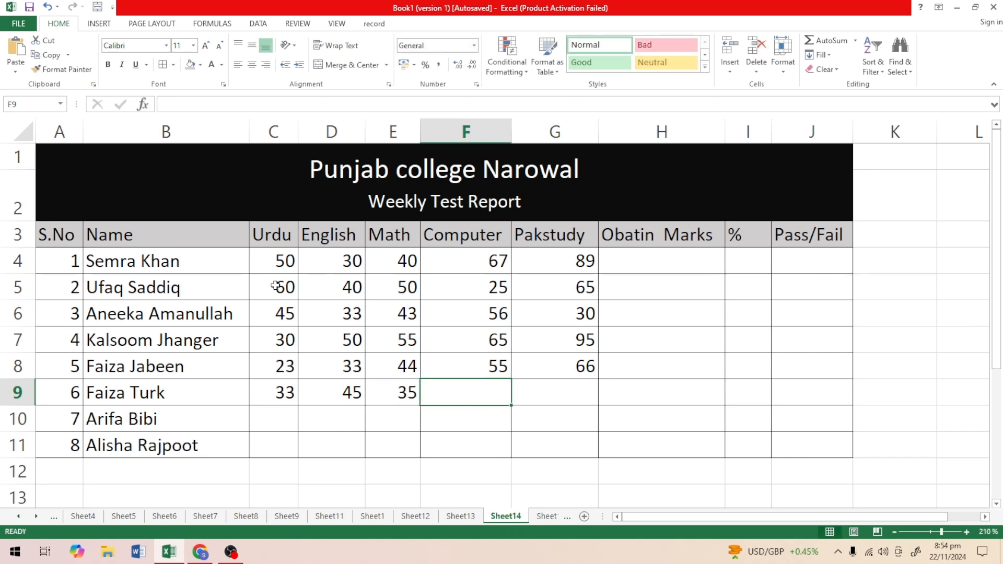
pyautogui.write('4')
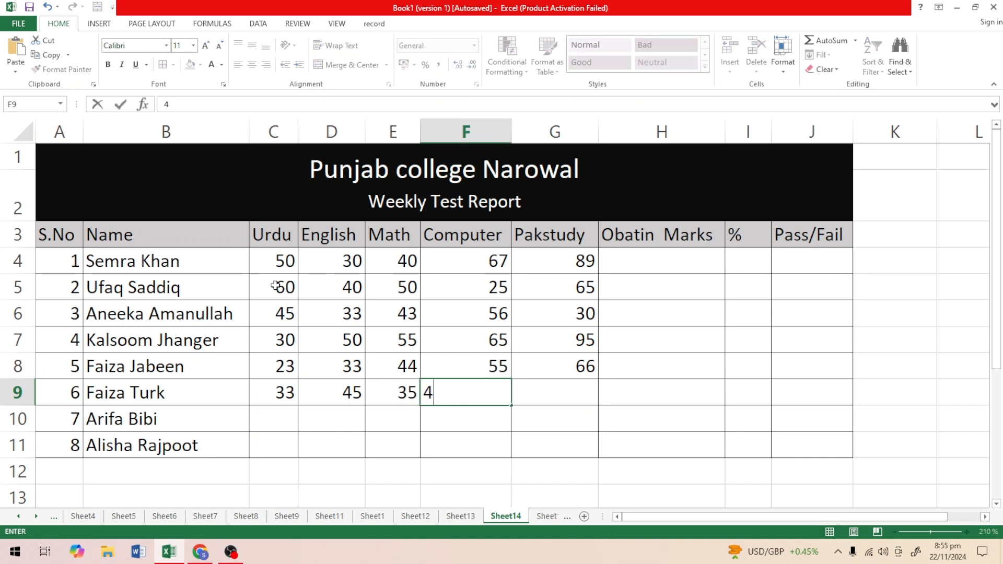
pyautogui.write('3')
pyautogui.press('Tab')
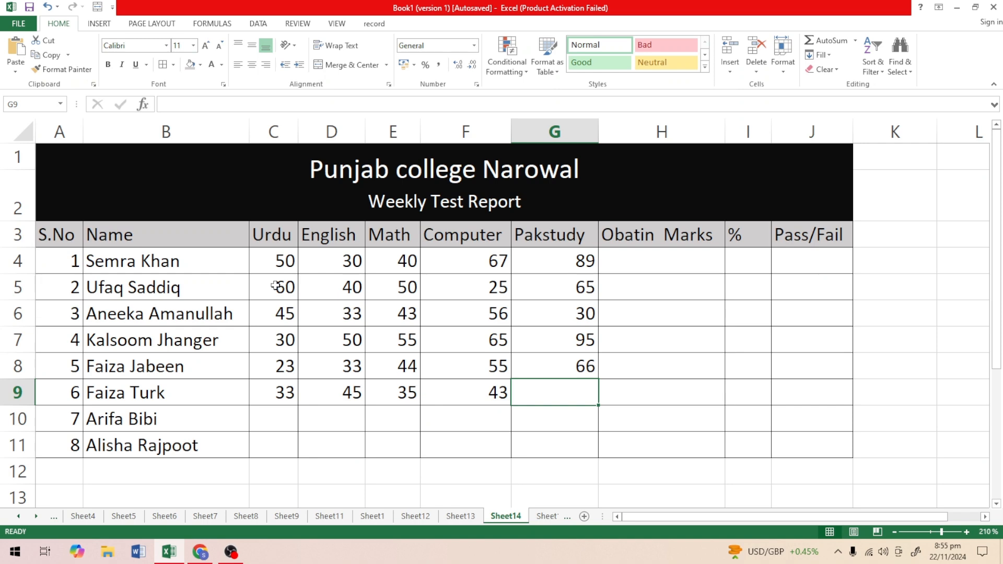
pyautogui.write('34')
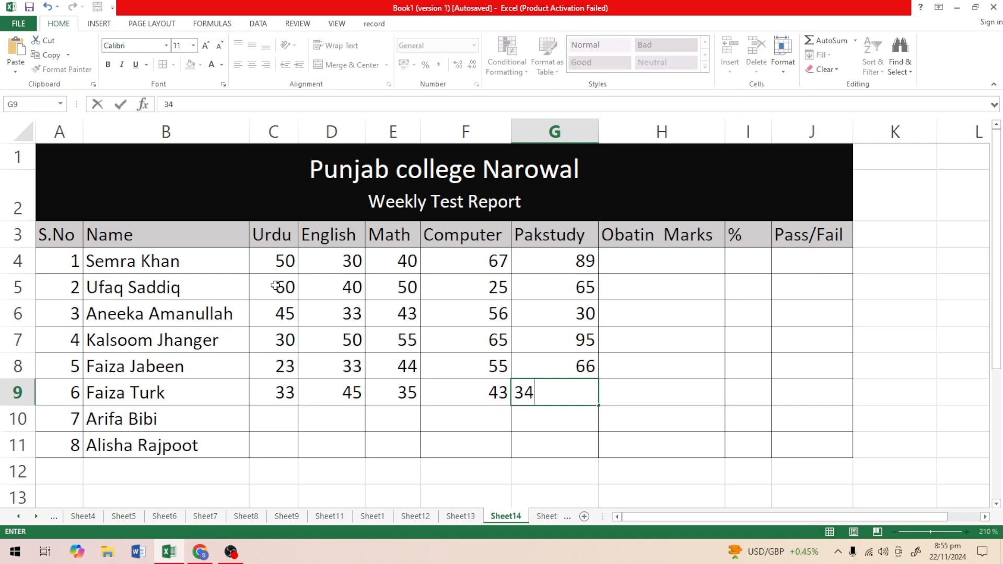
pyautogui.press('Return')
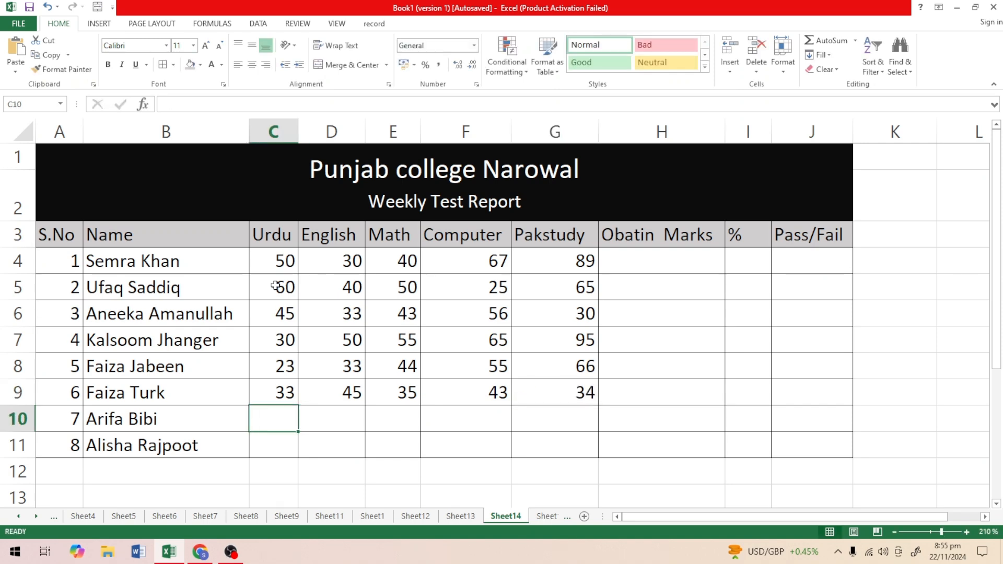
# Enter the marks for serial number 7 in C10:G10: Urdu 45, English 46, Math 67, Computer 54 and Pakstudy 43.
pyautogui.write('45')
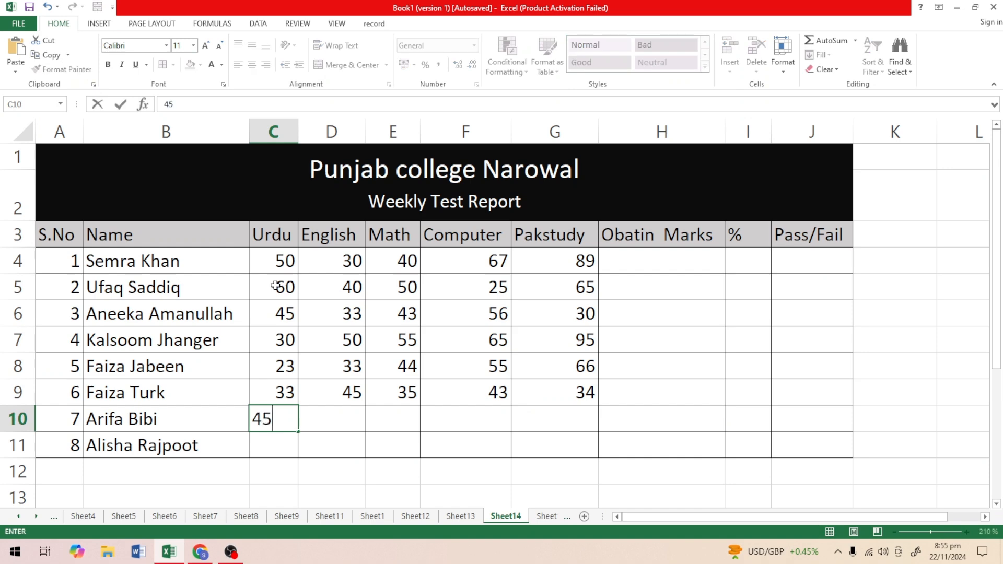
pyautogui.press('Tab')
pyautogui.write('46')
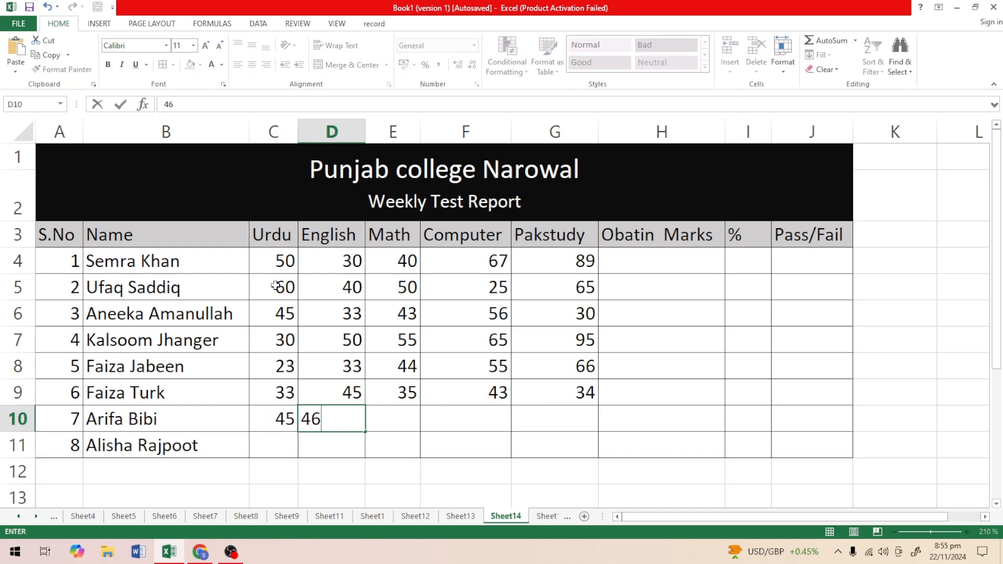
pyautogui.press('Tab')
pyautogui.write('67')
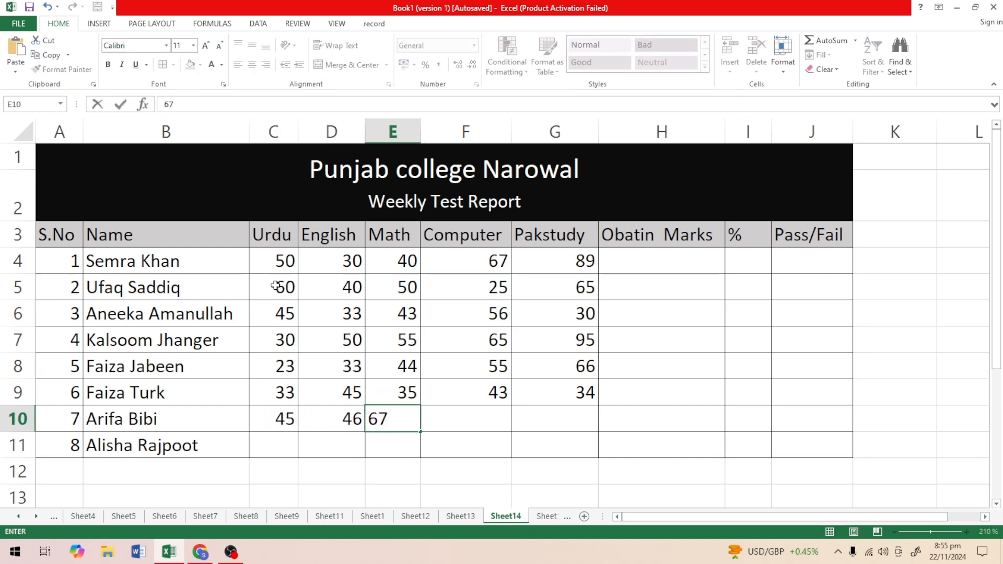
pyautogui.press('Tab')
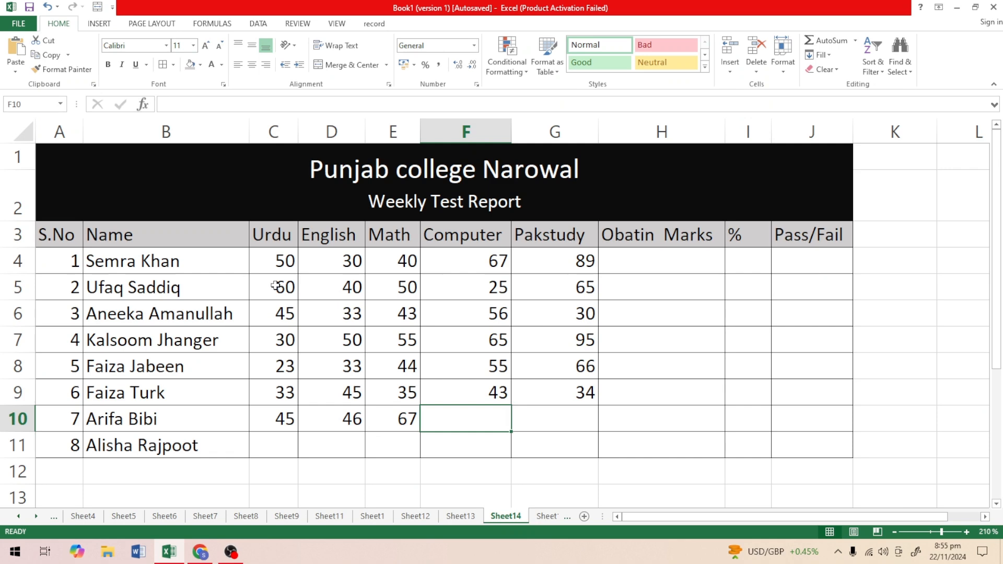
pyautogui.write('54')
pyautogui.press('Tab')
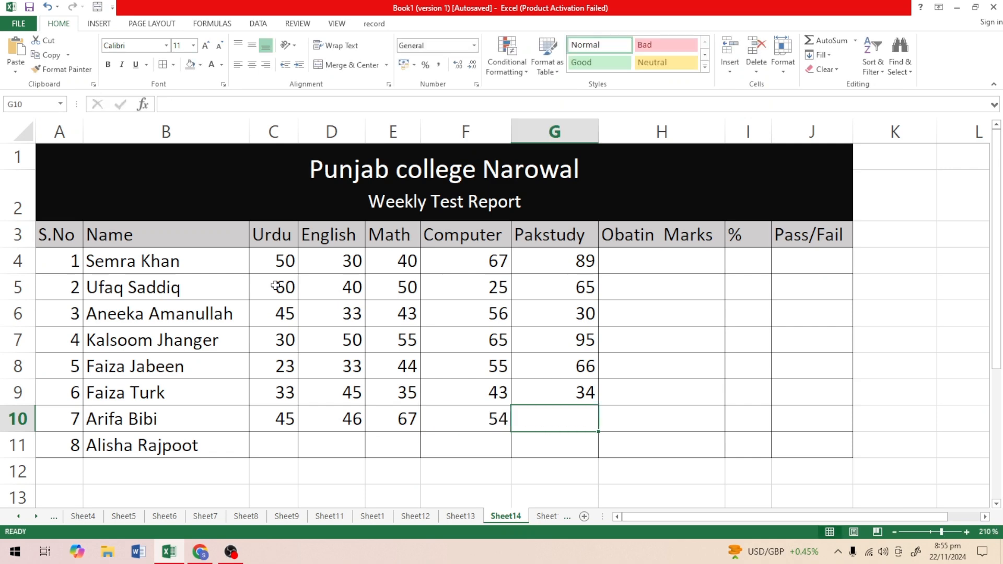
pyautogui.write('43')
pyautogui.press('Return')
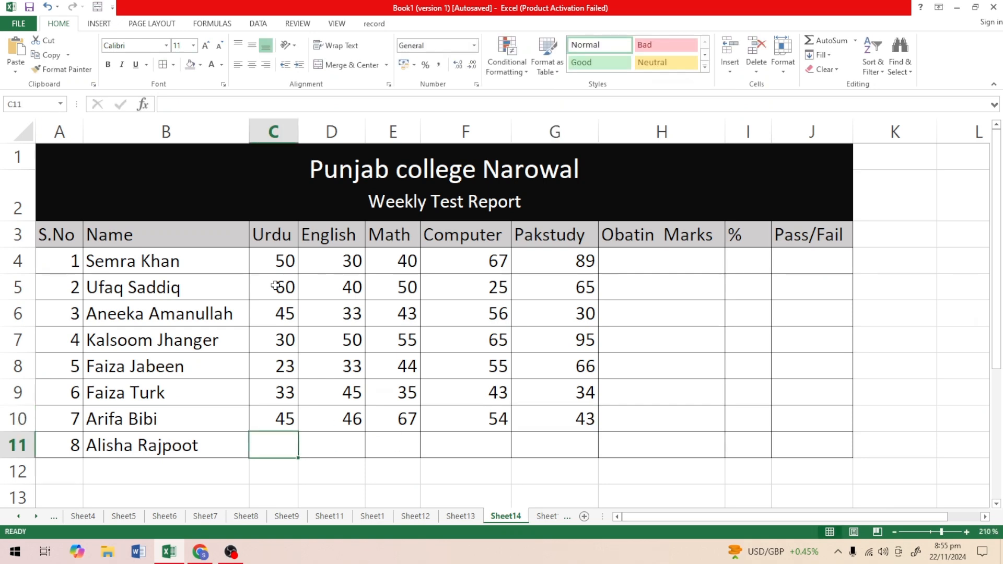
# Enter the marks for serial number 8 in C11:G11: Urdu 23, English 33, Math 34, Computer 63 and Pakstudy 33.
pyautogui.write('23')
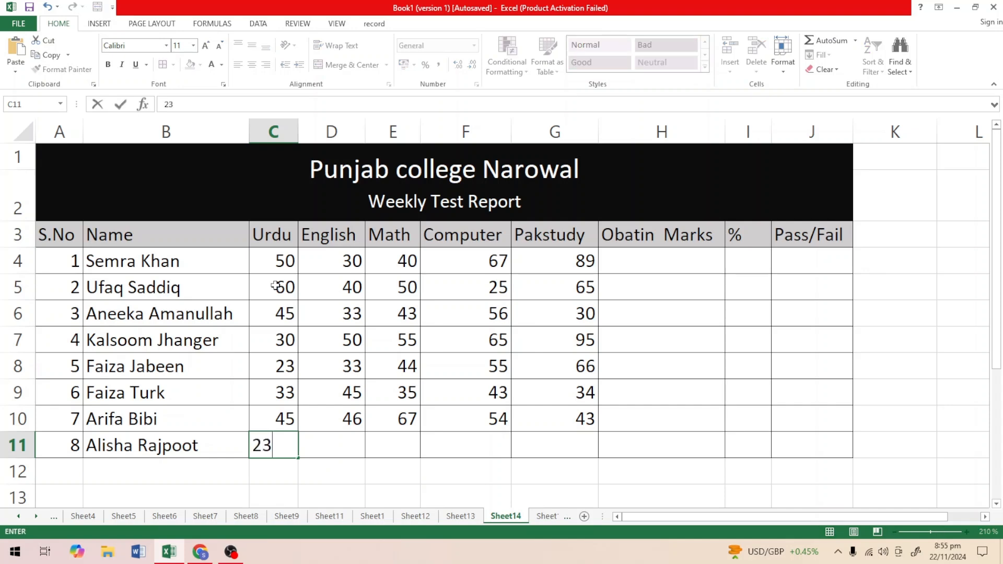
pyautogui.press('Tab')
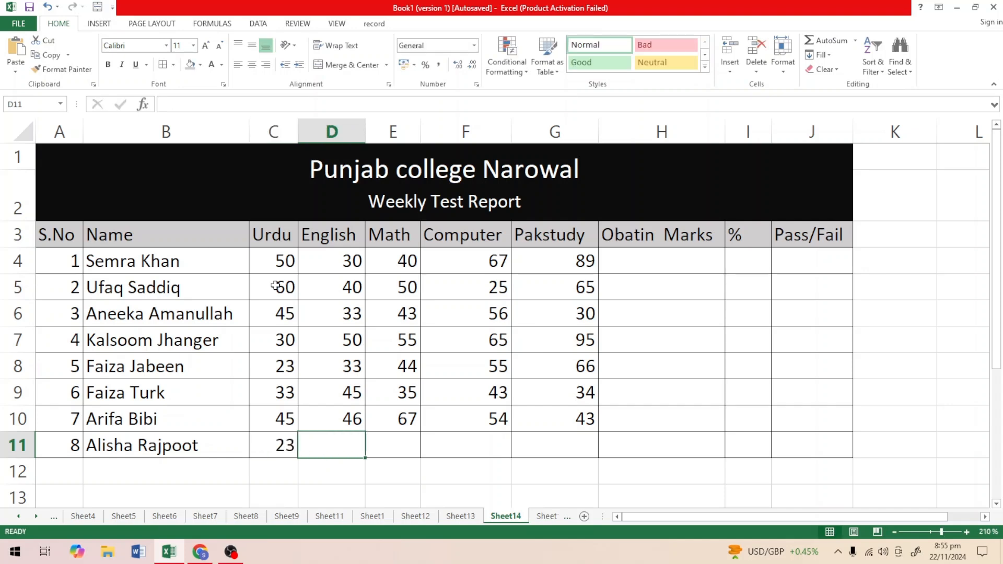
pyautogui.write('33')
pyautogui.press('Tab')
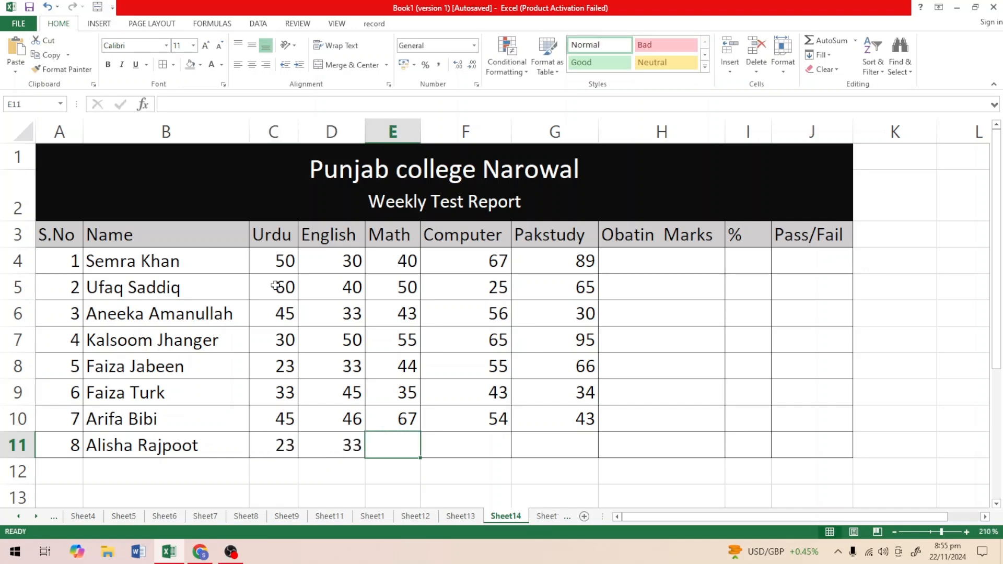
pyautogui.write('34')
pyautogui.press('Tab')
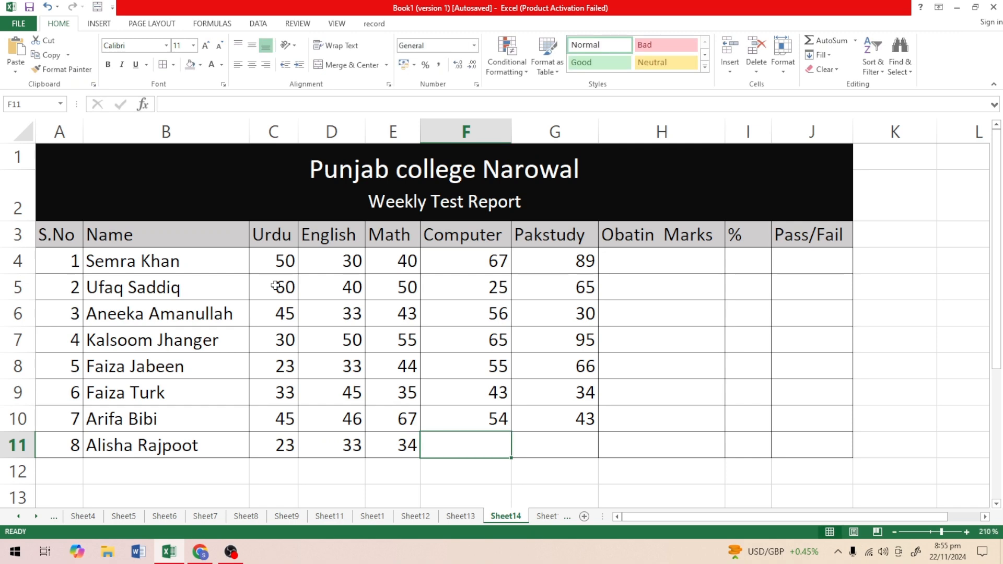
pyautogui.write('63')
pyautogui.press('Tab')
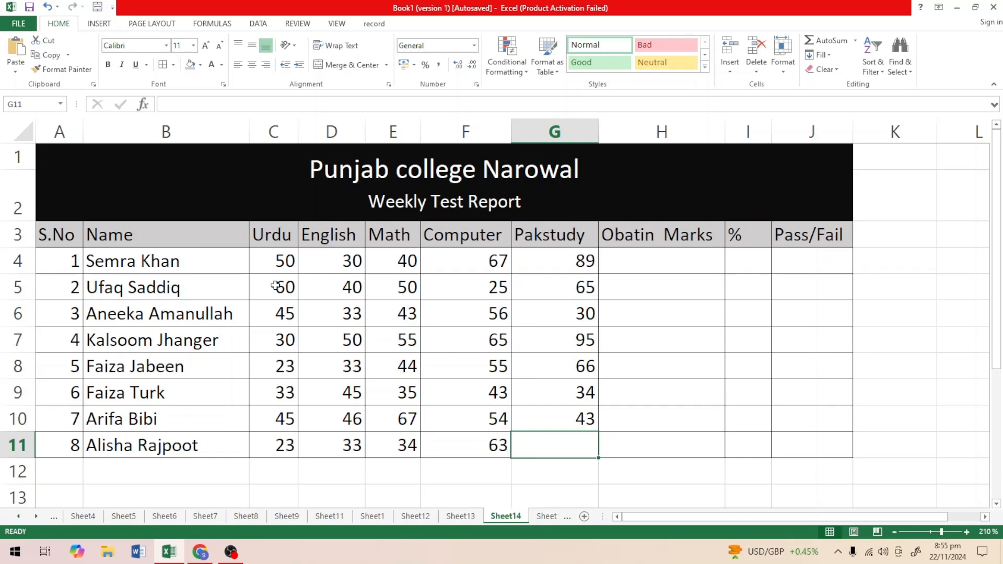
pyautogui.write('33')
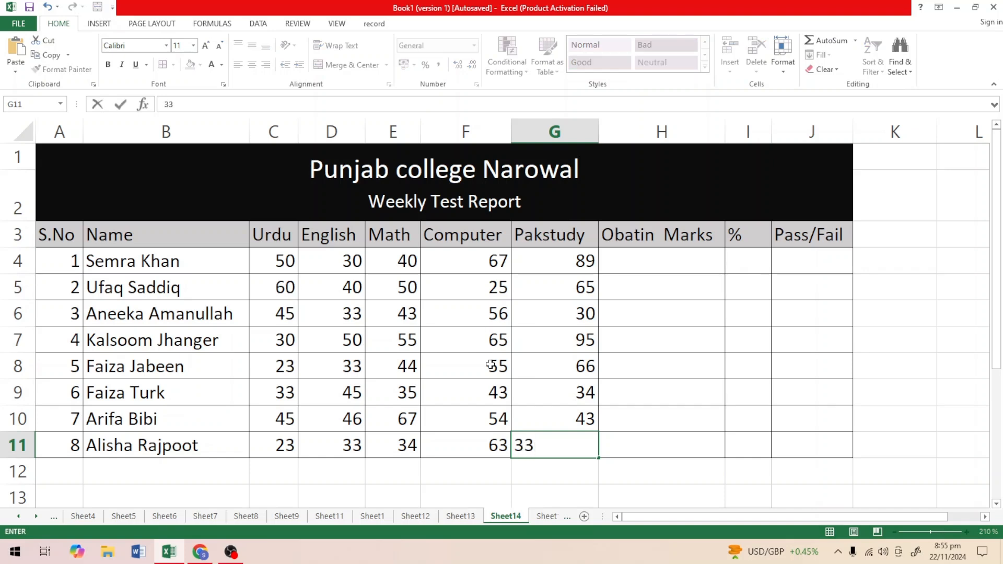
pyautogui.click(633, 486)
# Center all the subject marks in C4:G11 horizontally.
pyautogui.press('Up')
pyautogui.press('Up')
pyautogui.press('Up')
pyautogui.press('Up')
pyautogui.press('Up')
pyautogui.press('Up')
pyautogui.press('Up')
pyautogui.press('Up')
pyautogui.press('Up')
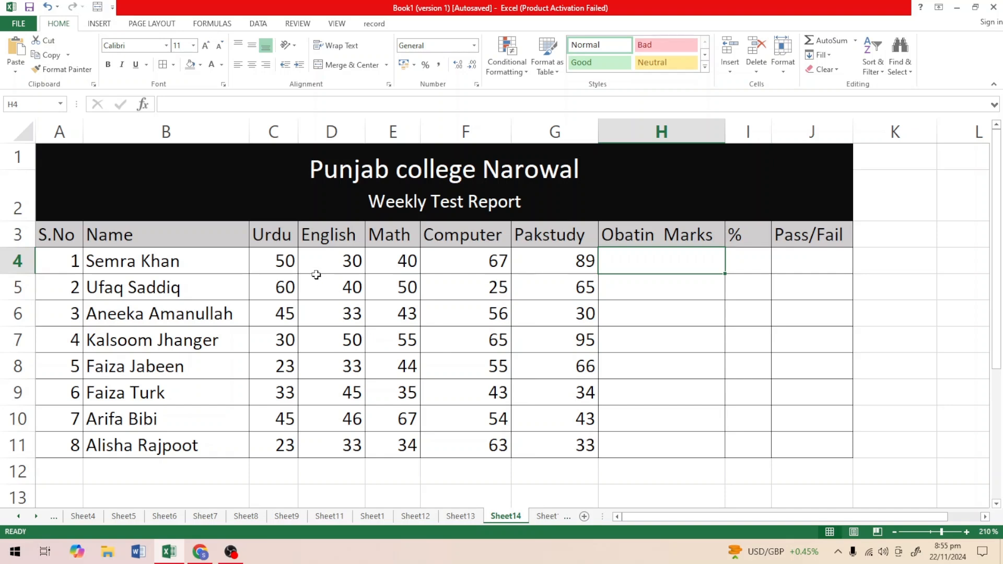
pyautogui.click(290, 260)
pyautogui.moveTo(291, 260); pyautogui.dragTo(531, 443)
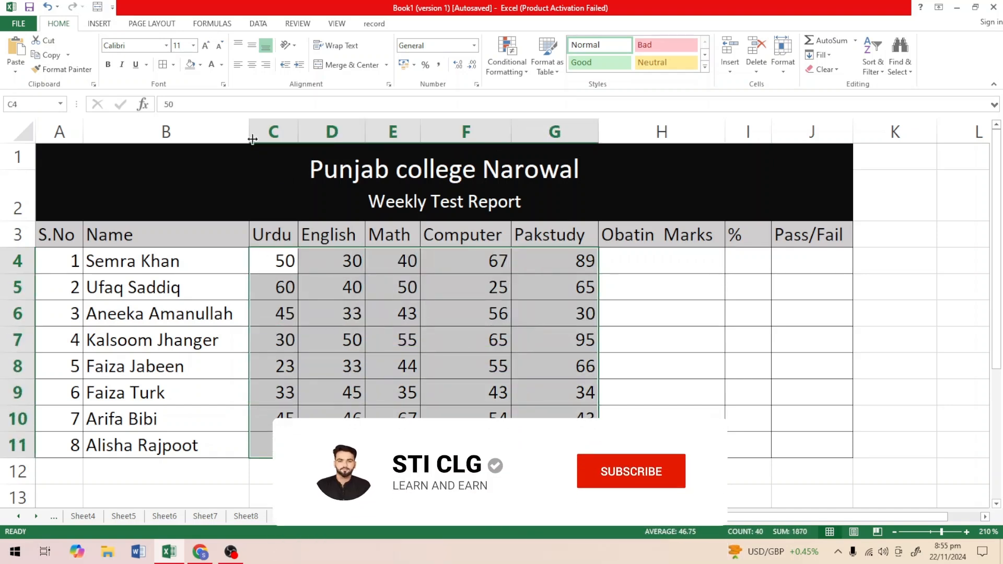
pyautogui.click(250, 68)
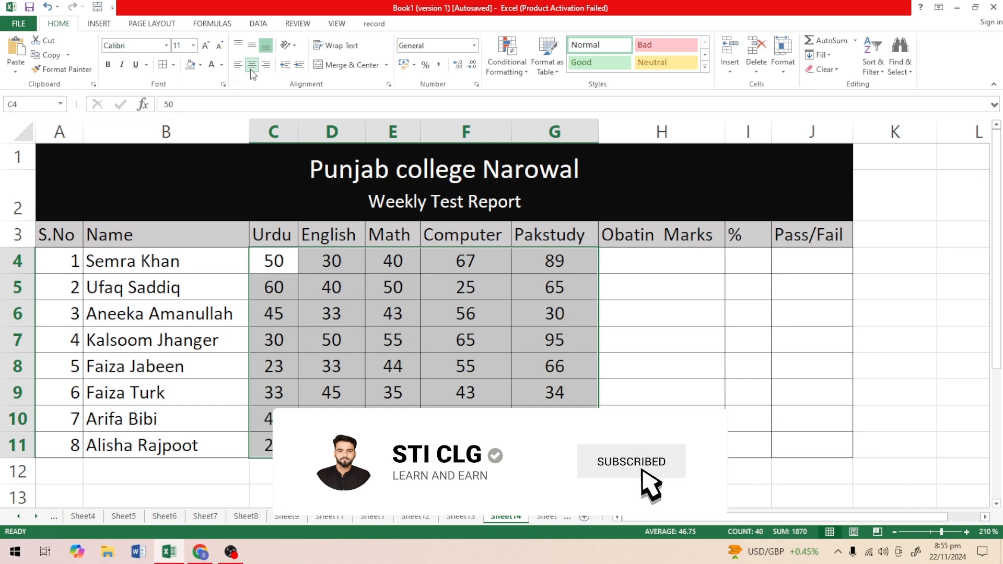
pyautogui.click(651, 344)
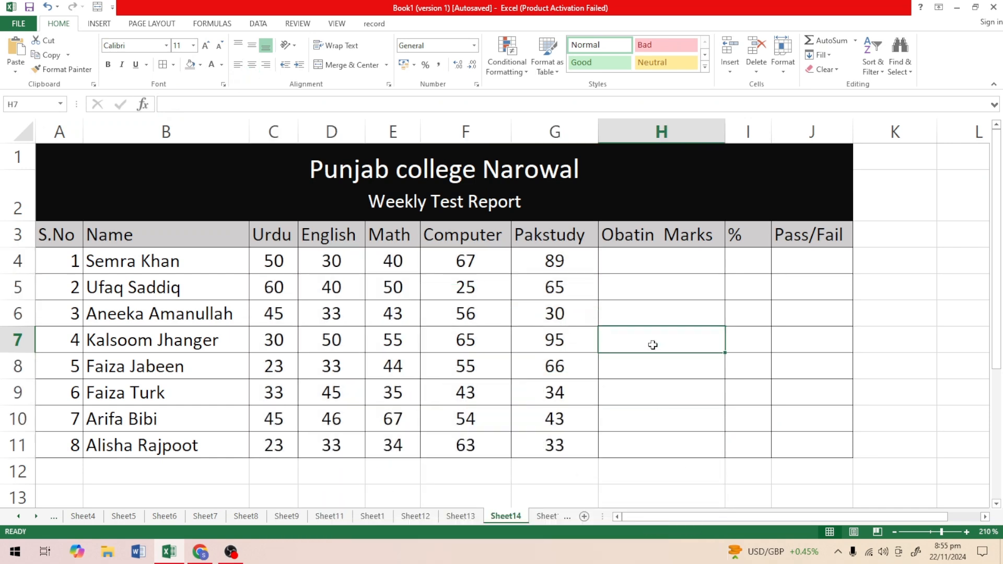
# Enter the formula =SUM(C4:G4) in H4 to total the first student's obtained marks.
pyautogui.click(664, 264)
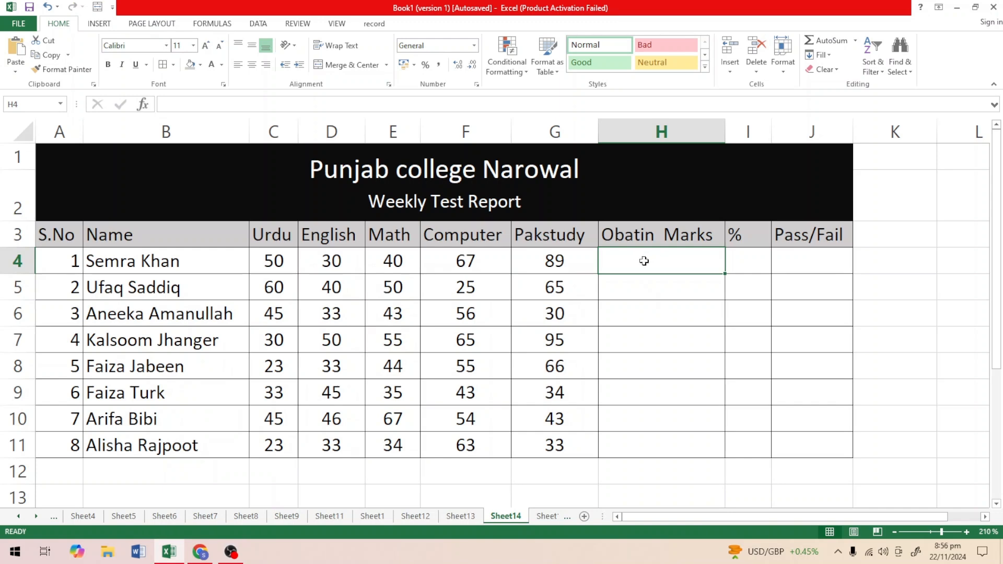
pyautogui.doubleClick(644, 261)
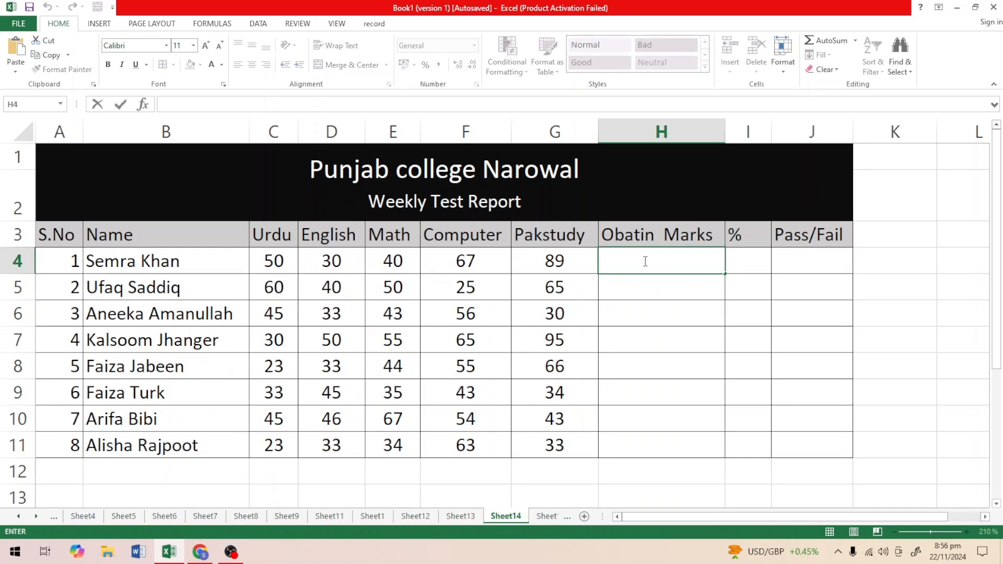
pyautogui.write('=')
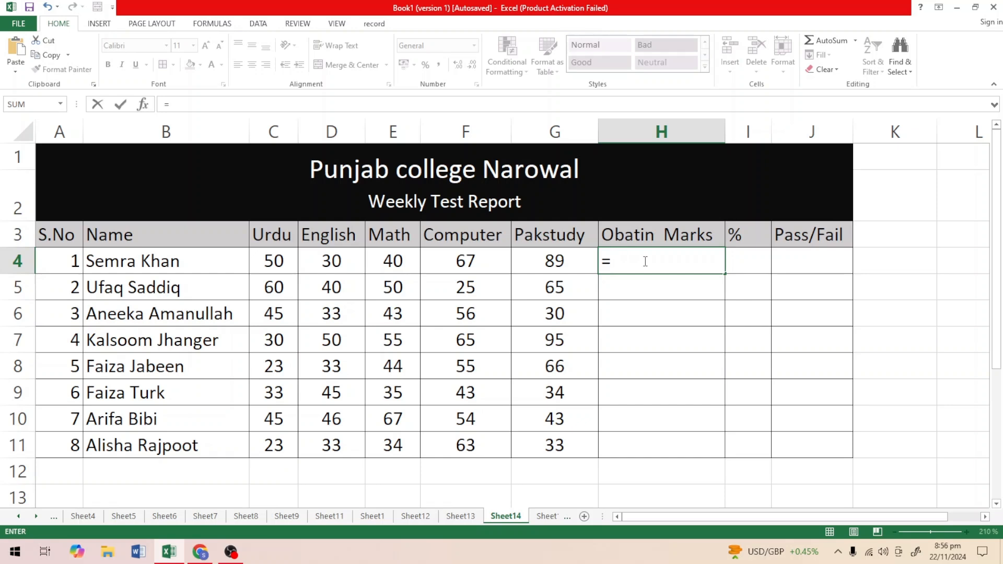
pyautogui.write('sum')
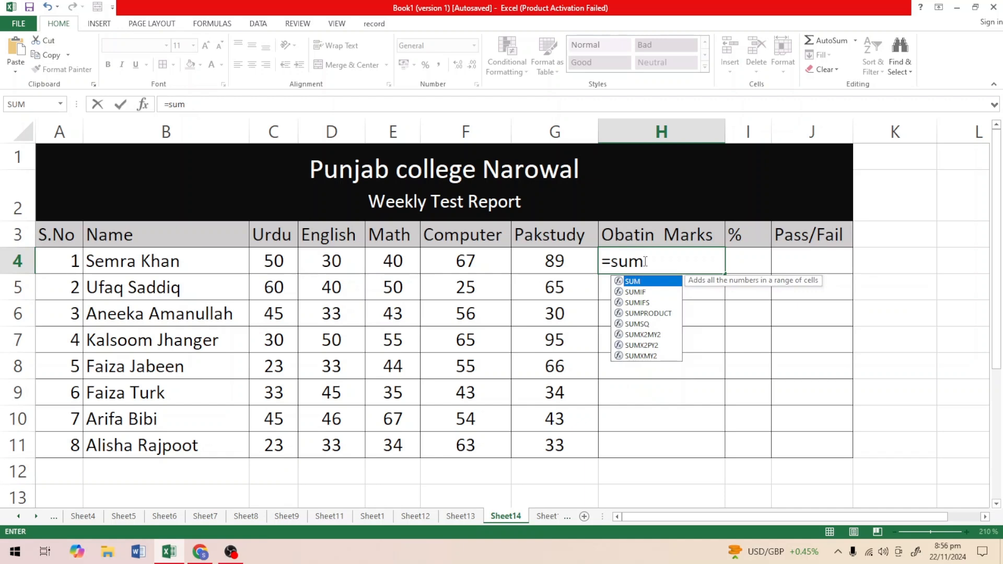
pyautogui.write('(')
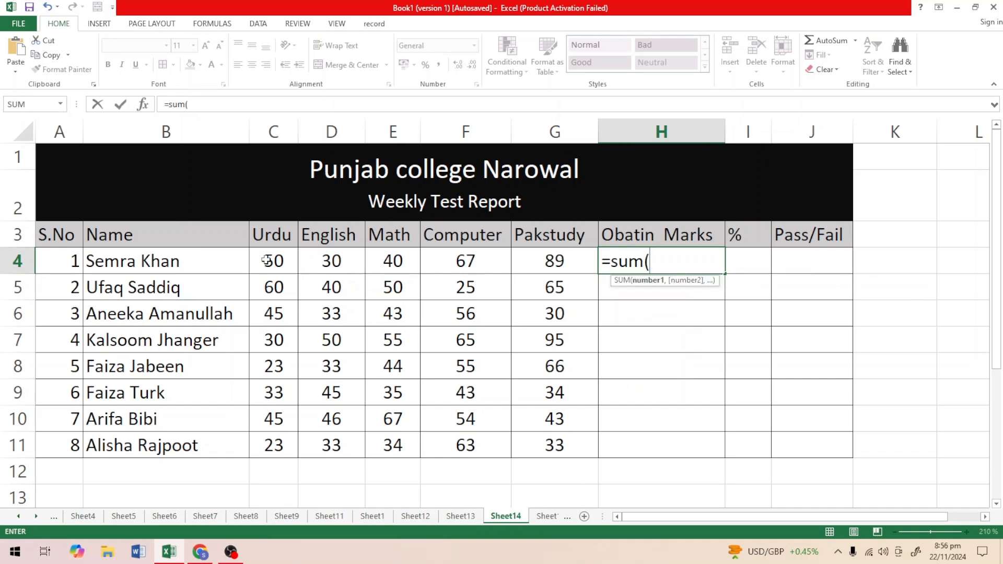
pyautogui.moveTo(251, 258); pyautogui.dragTo(530, 262)
pyautogui.write(')')
pyautogui.press('Return')
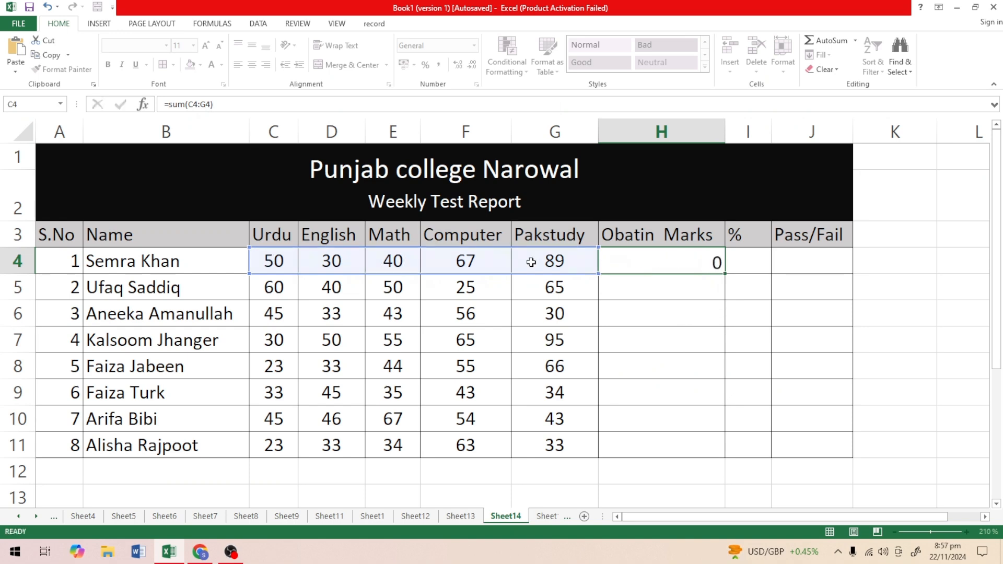
# Fill the sum formula from H4 down to H11 and center the results vertically and horizontally.
pyautogui.click(660, 262)
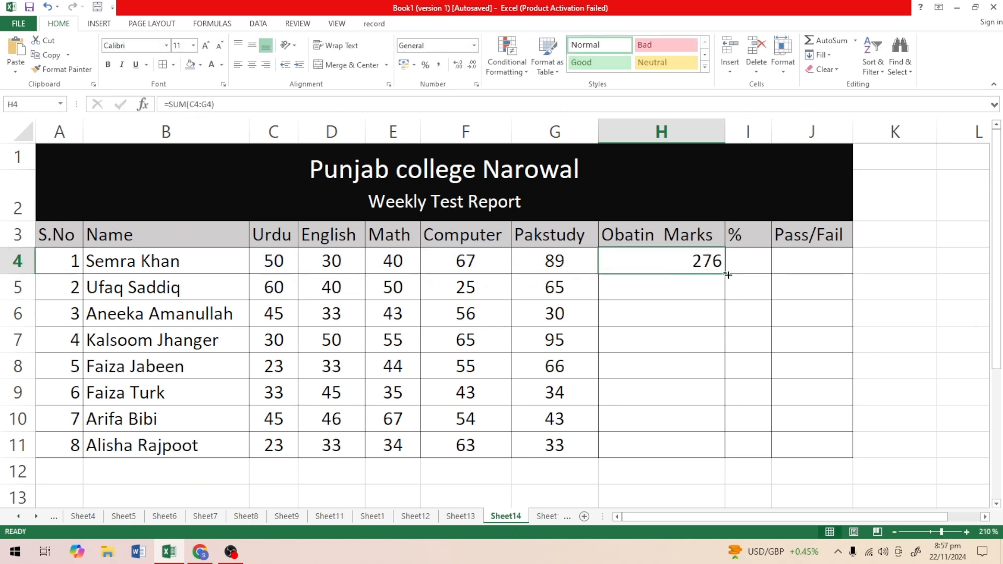
pyautogui.moveTo(725, 273); pyautogui.dragTo(723, 454)
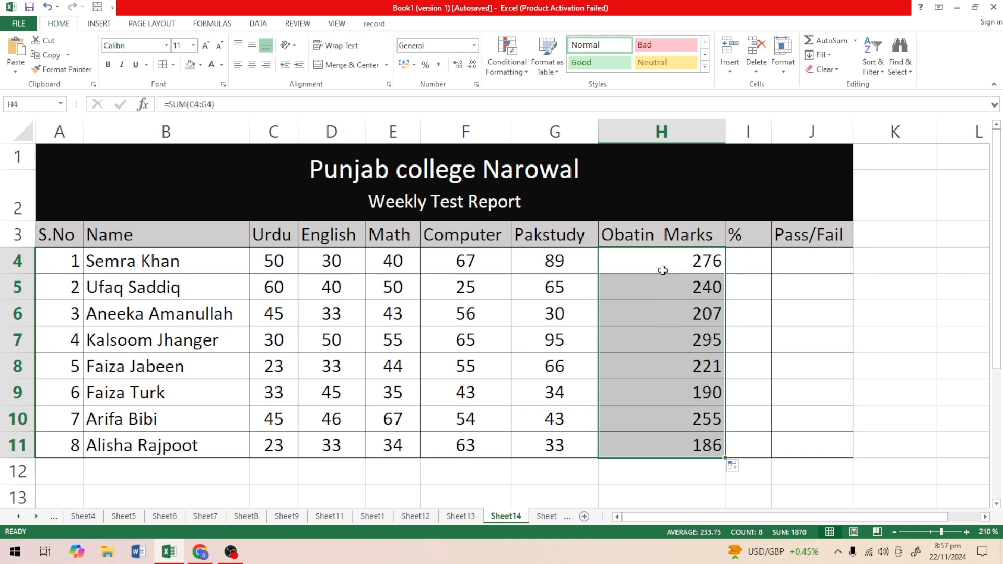
pyautogui.click(250, 51)
pyautogui.click(252, 64)
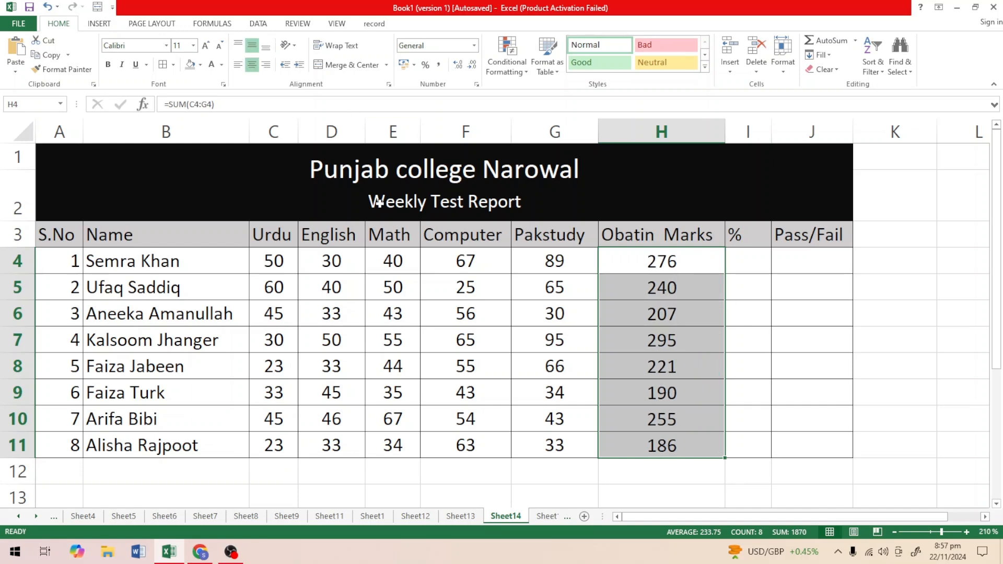
# Insert a new column before the Obatin Marks column and enter the heading "Total Marks" in H3.
pyautogui.click(753, 264)
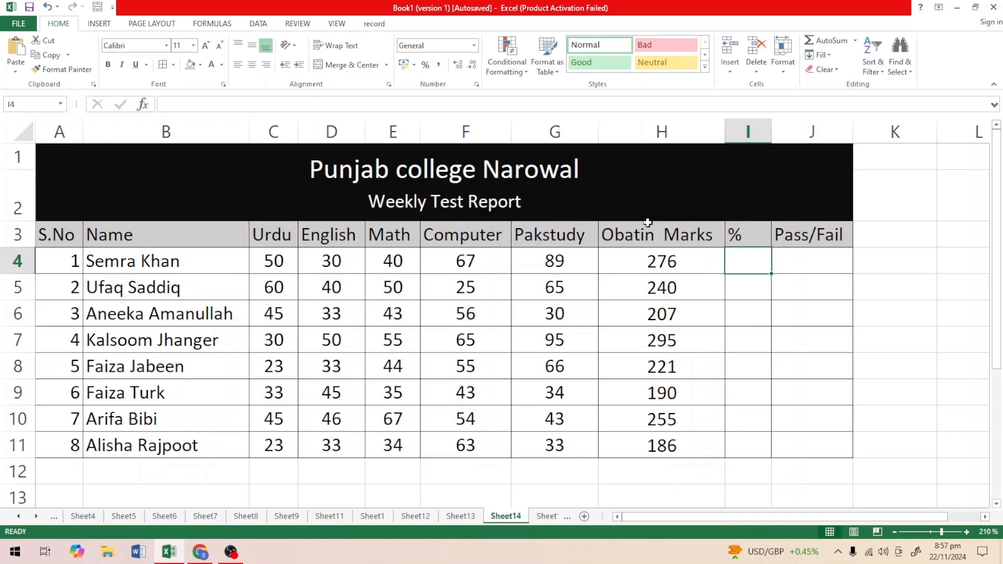
pyautogui.click(653, 124)
pyautogui.rightClick(655, 128)
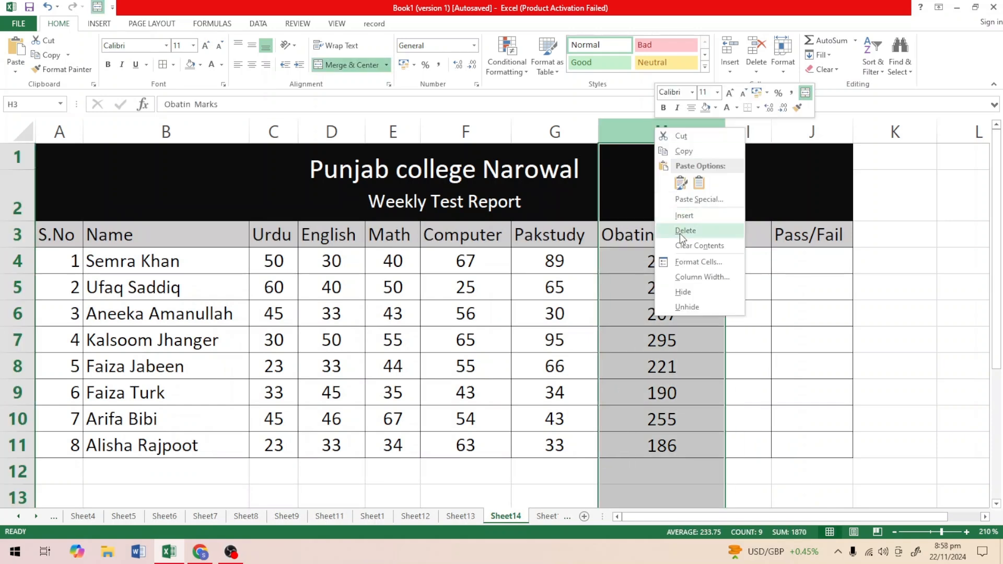
pyautogui.click(679, 217)
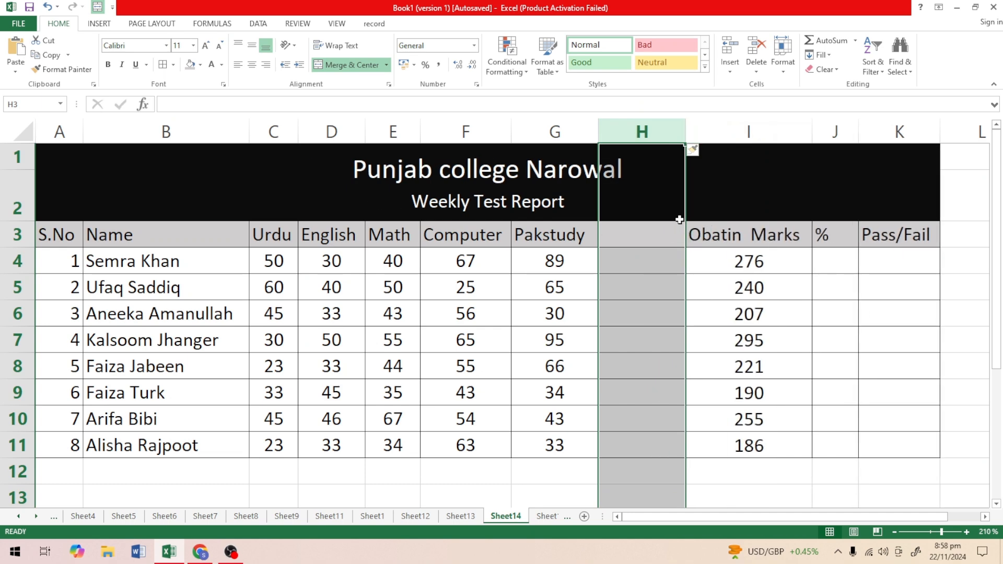
pyautogui.click(625, 234)
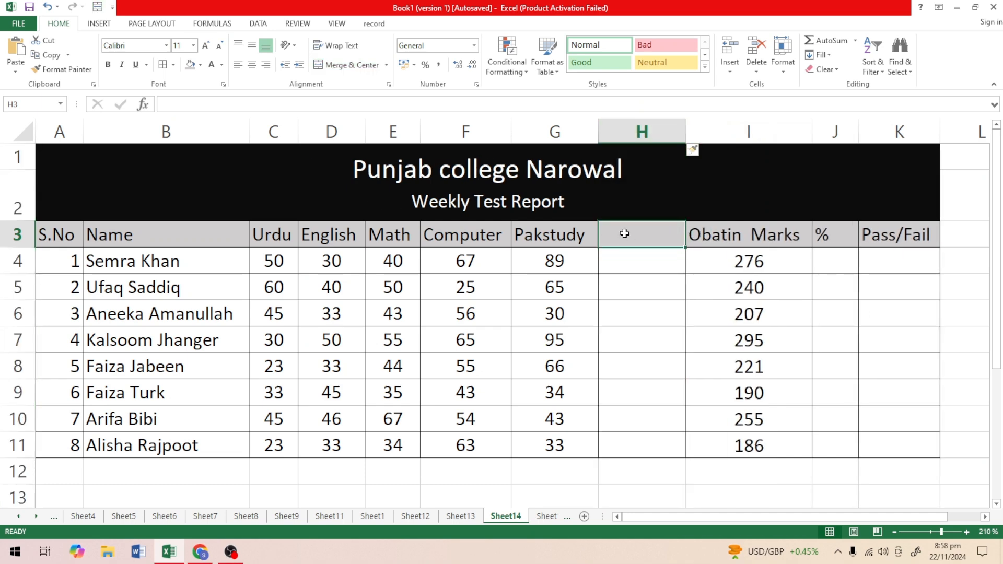
pyautogui.write('Total ')
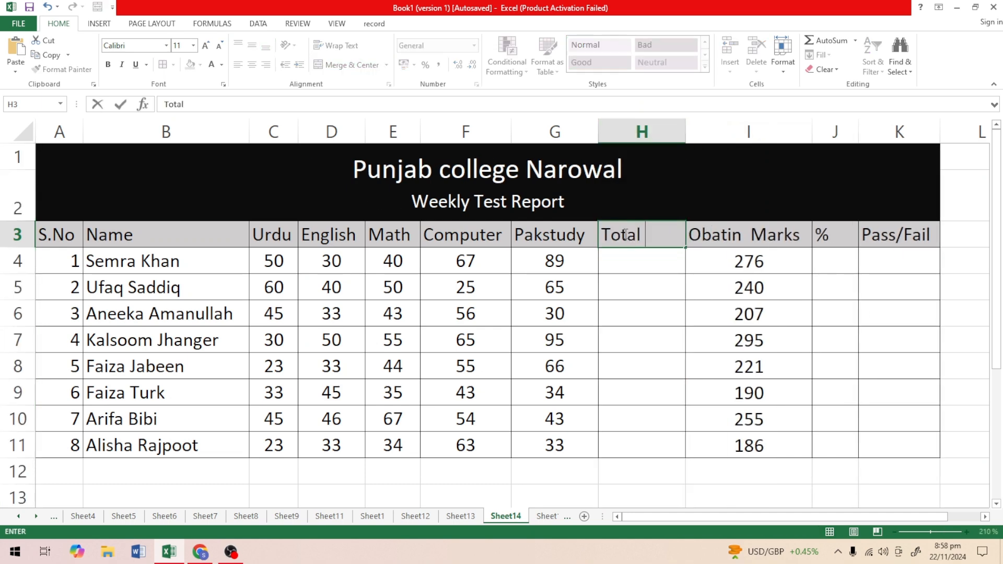
pyautogui.write('Marks')
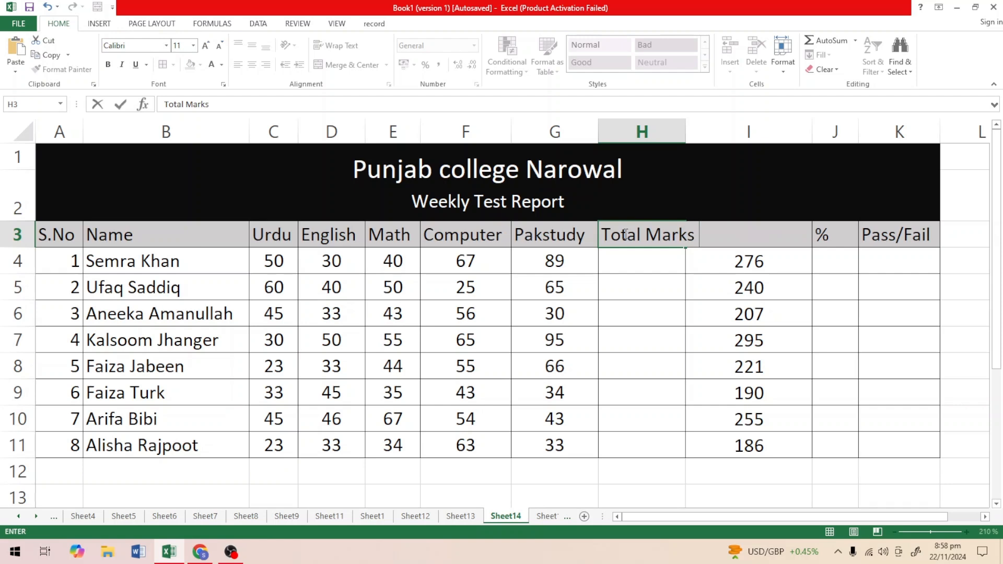
pyautogui.click(672, 476)
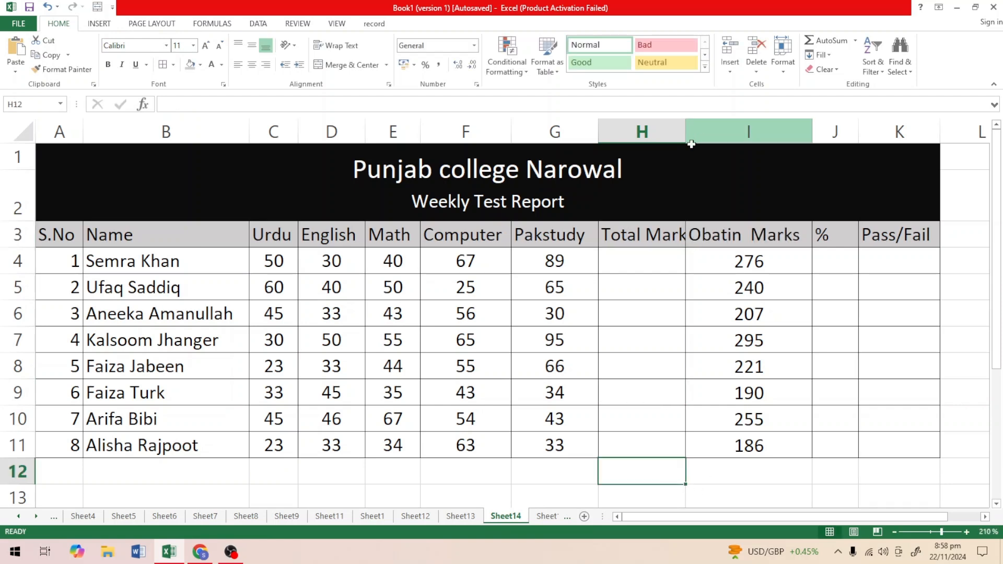
# Widen column H so that it fits the full Total Marks heading.
pyautogui.moveTo(687, 135); pyautogui.dragTo(695, 136)
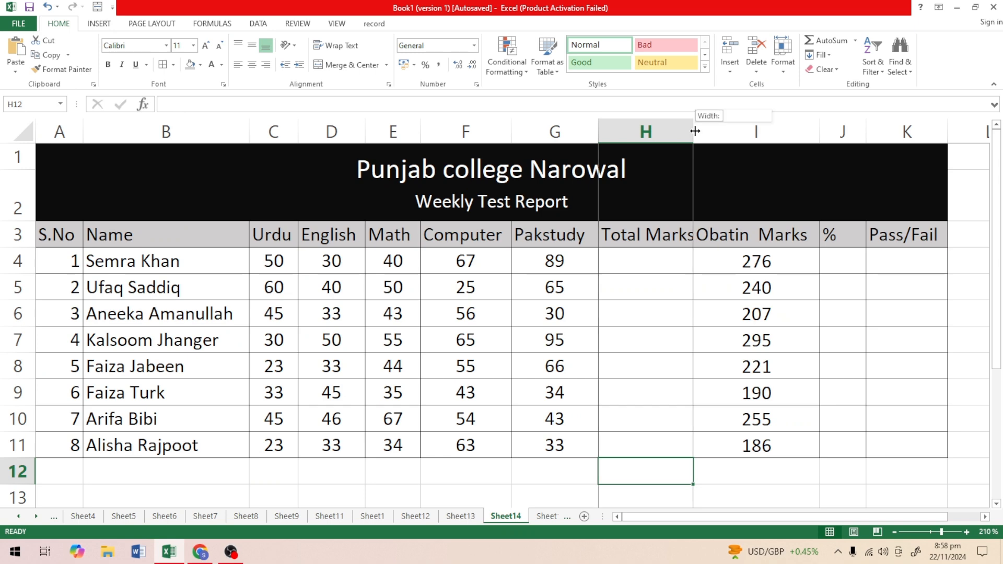
pyautogui.doubleClick(695, 135)
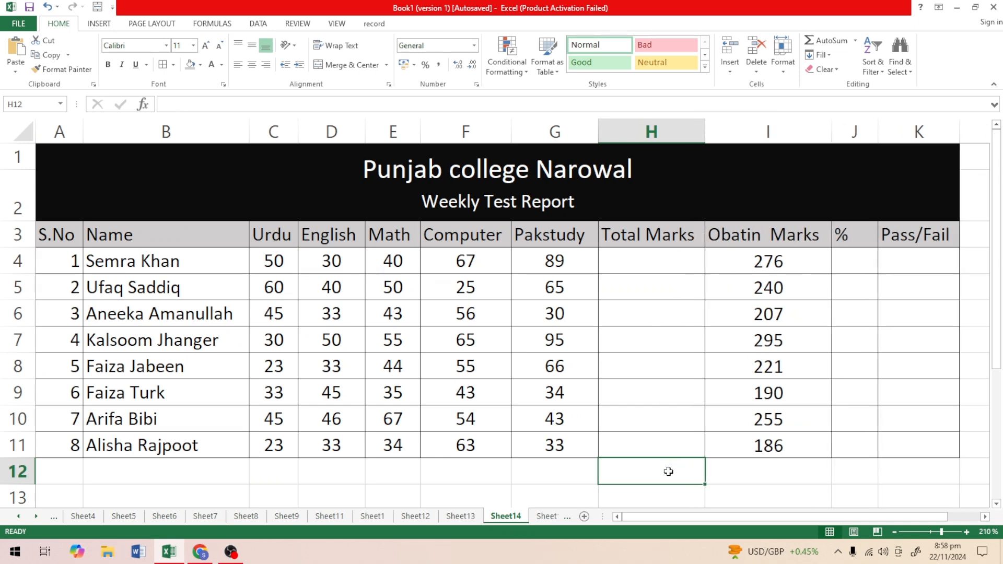
pyautogui.click(727, 477)
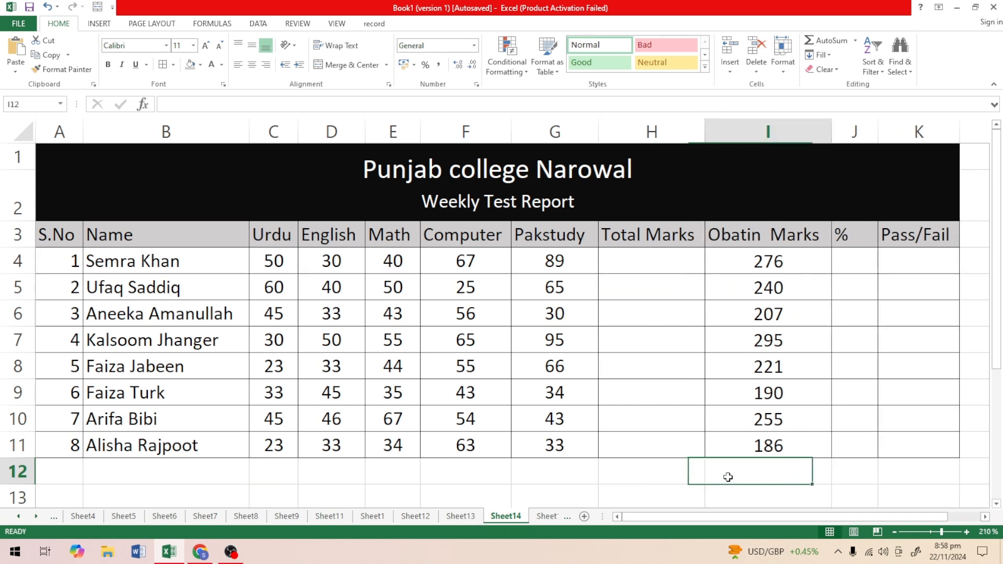
# Enter 500 as the total marks in H4 and copy it down to H11.
pyautogui.click(632, 260)
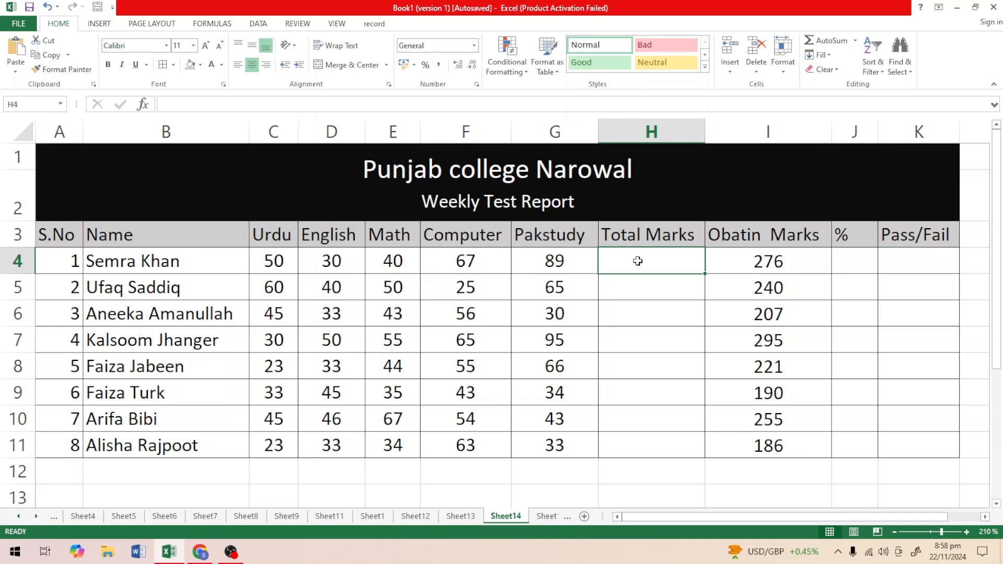
pyautogui.write('500')
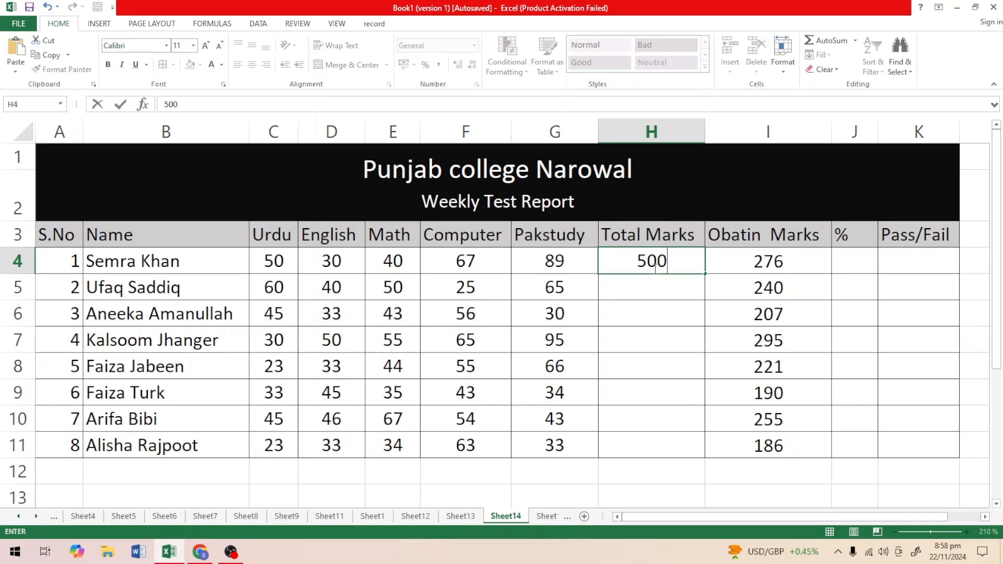
pyautogui.click(667, 315)
pyautogui.click(654, 263)
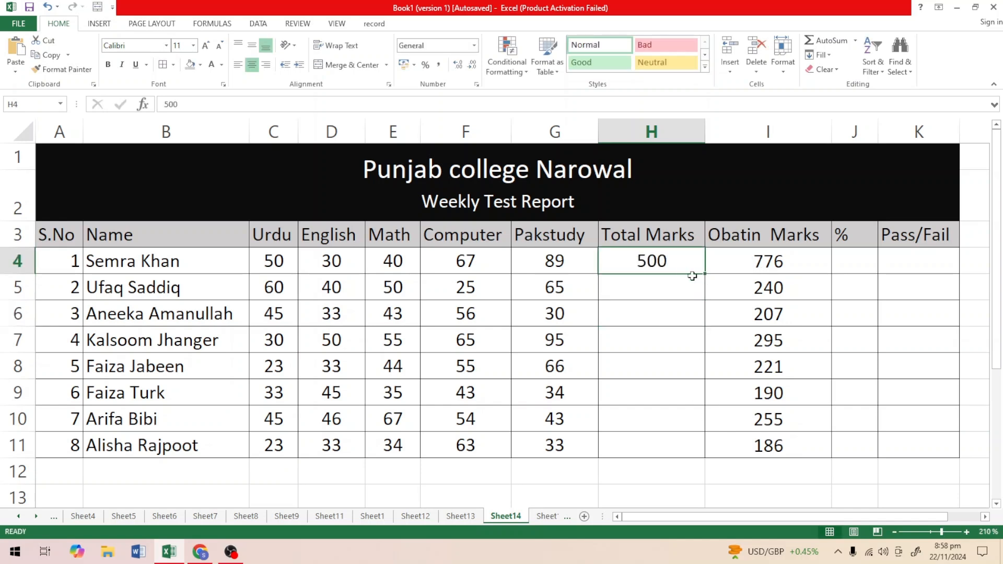
pyautogui.moveTo(704, 274); pyautogui.dragTo(706, 458)
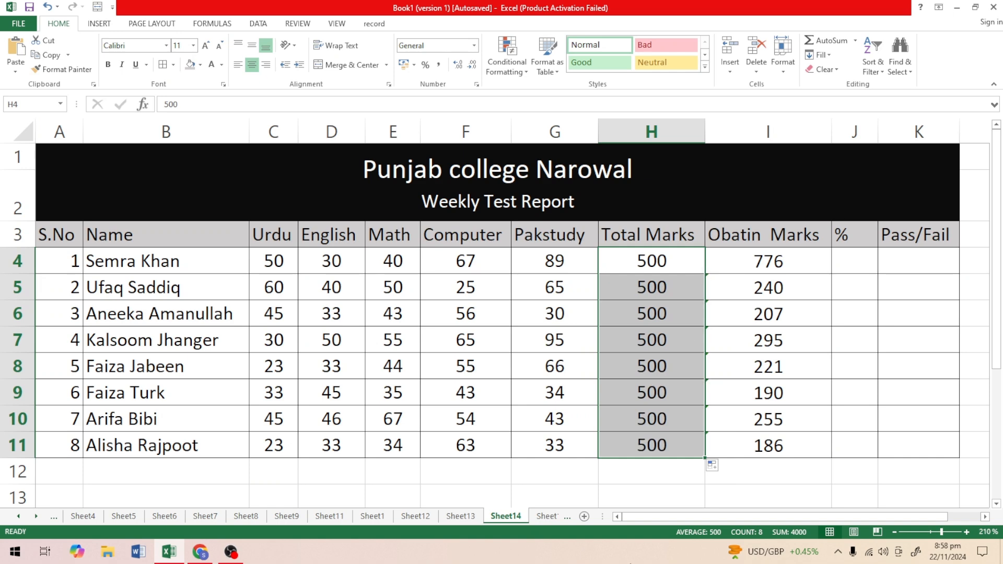
# Ignore the formula error flagged on the obtained marks in I5 to I11.
pyautogui.click(678, 495)
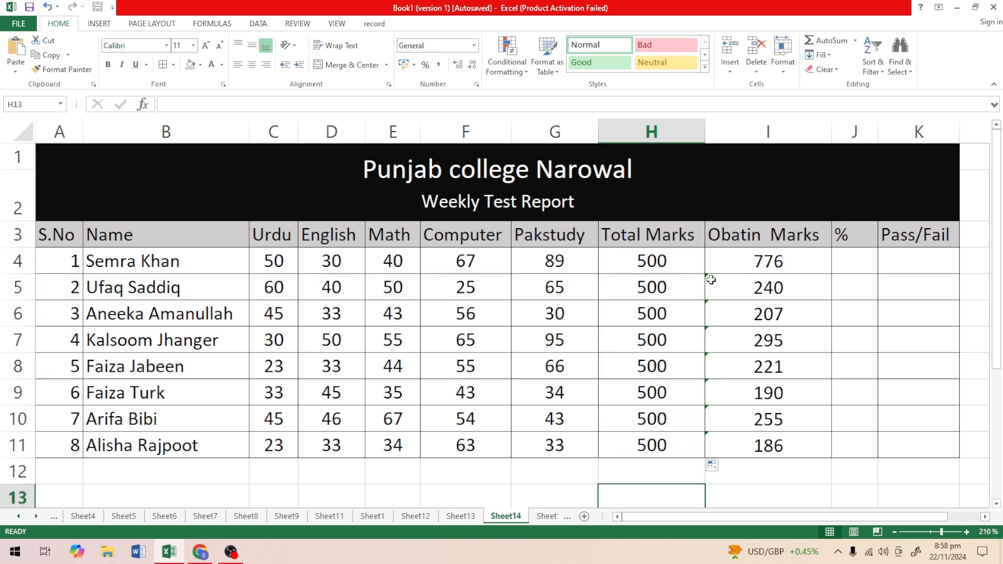
pyautogui.moveTo(711, 280); pyautogui.dragTo(721, 441)
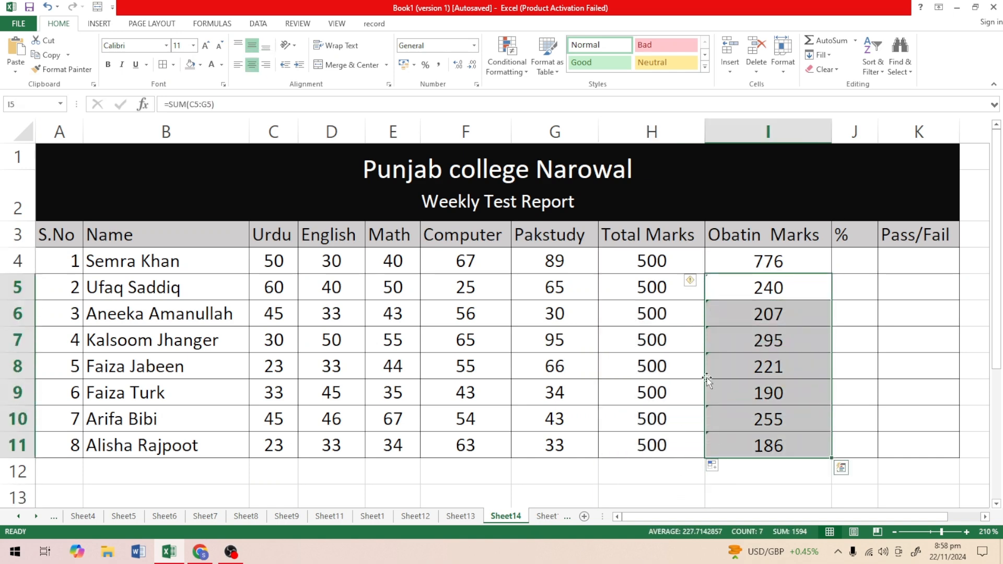
pyautogui.click(698, 282)
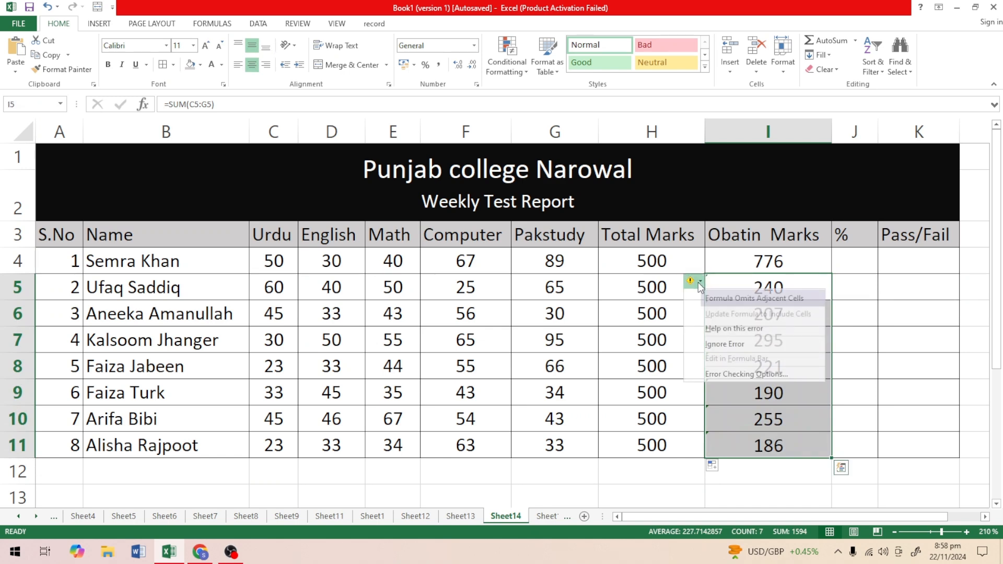
pyautogui.click(724, 343)
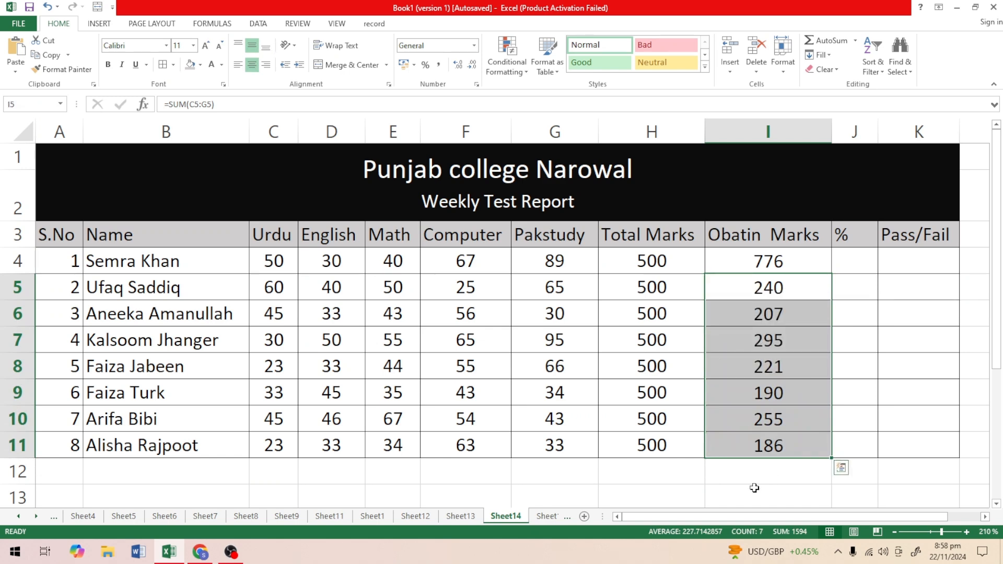
pyautogui.click(738, 468)
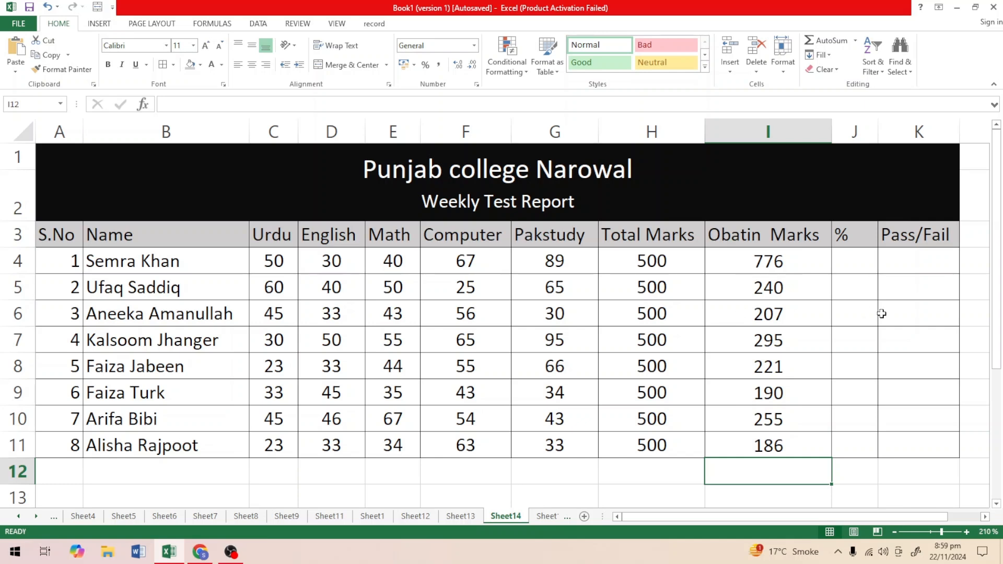
# Center the % heading in J3 horizontally and widen column J slightly.
pyautogui.click(864, 268)
pyautogui.click(857, 242)
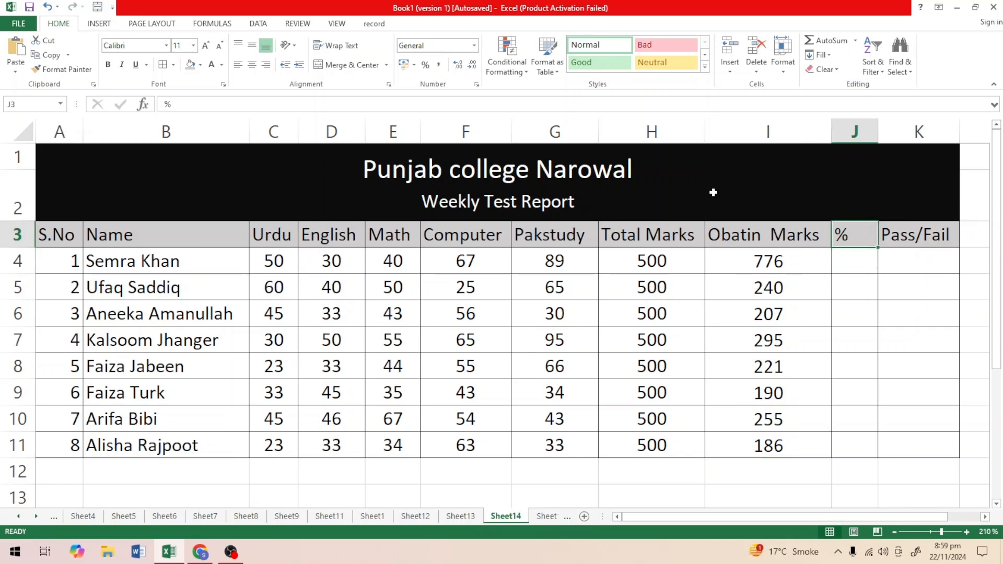
pyautogui.click(252, 65)
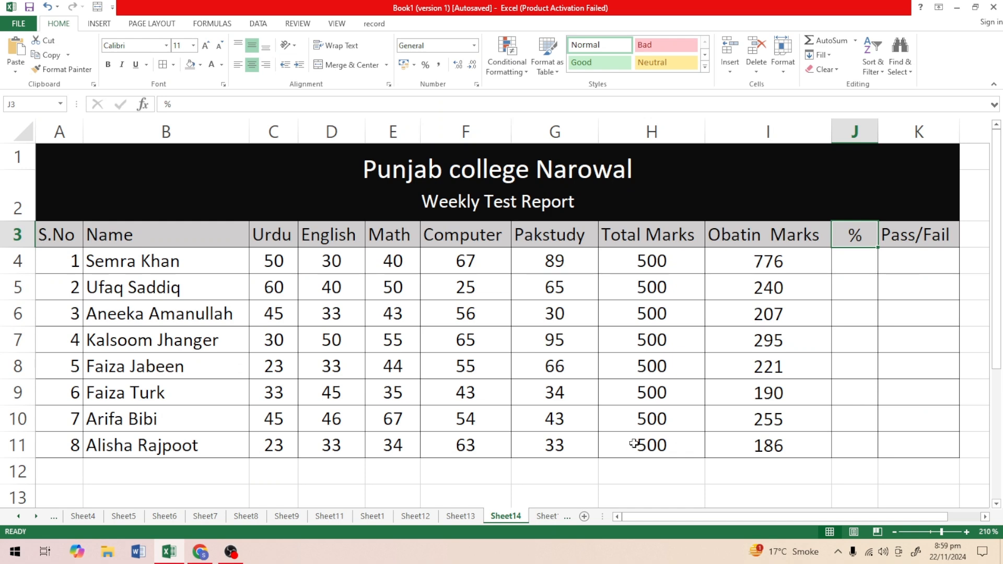
pyautogui.click(859, 261)
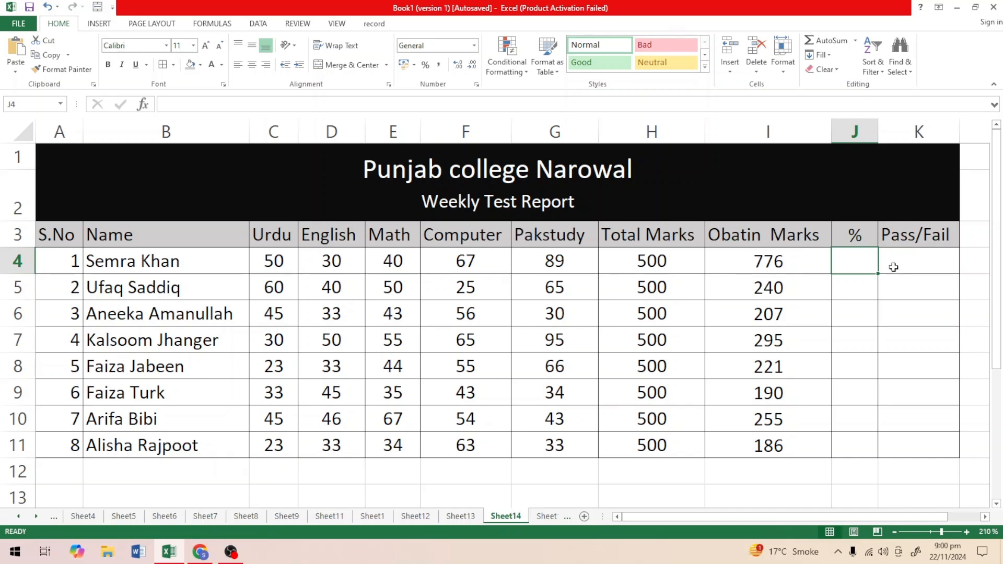
pyautogui.moveTo(878, 132); pyautogui.dragTo(887, 133)
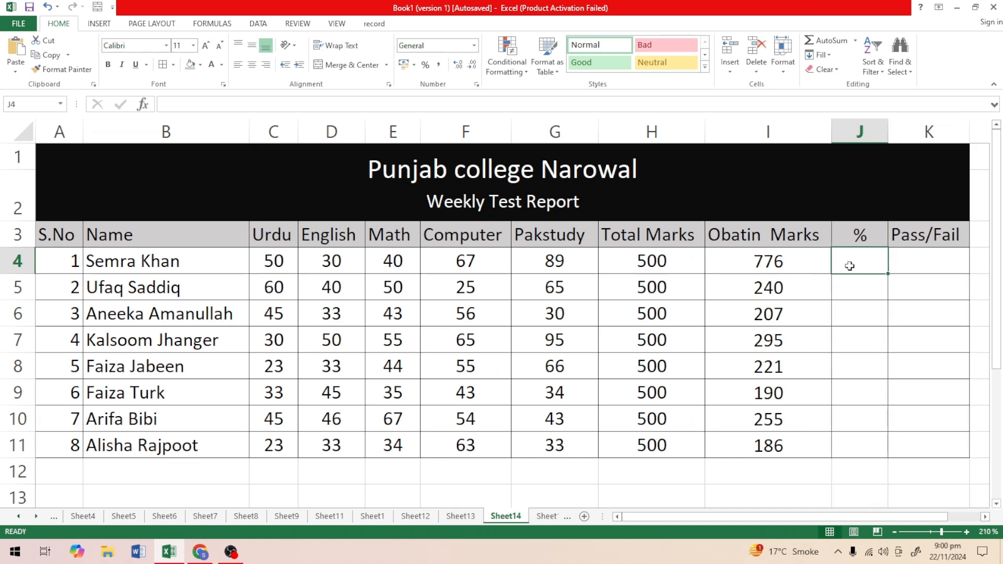
# Enter the formula =I4/H4 in J4 and format the cell as a percentage.
pyautogui.write('=')
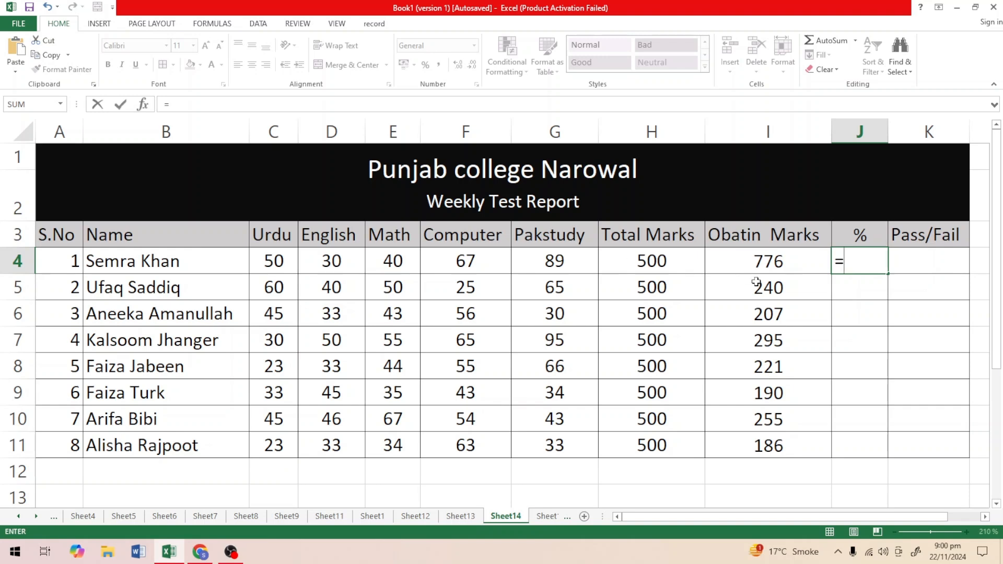
pyautogui.press('Escape')
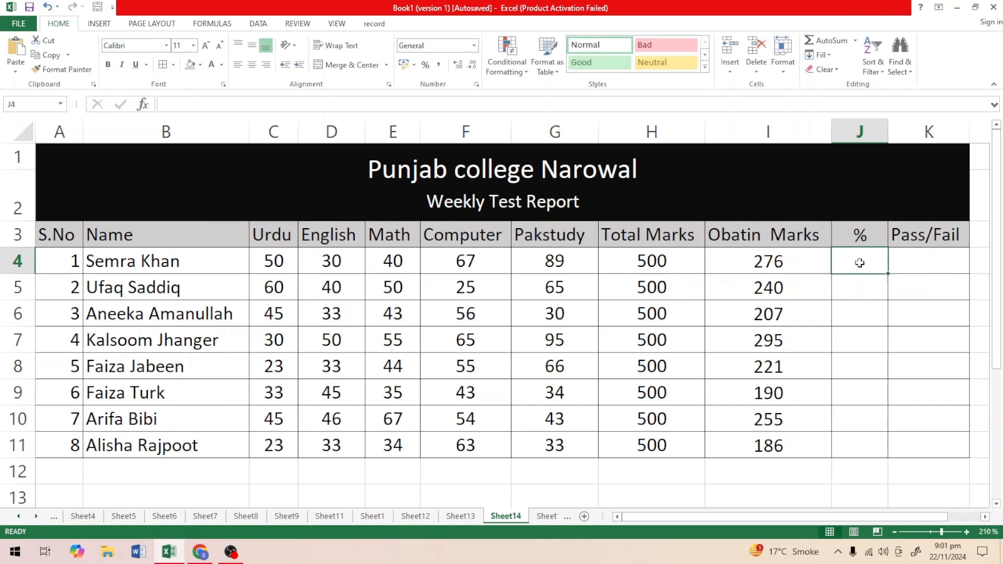
pyautogui.write('=')
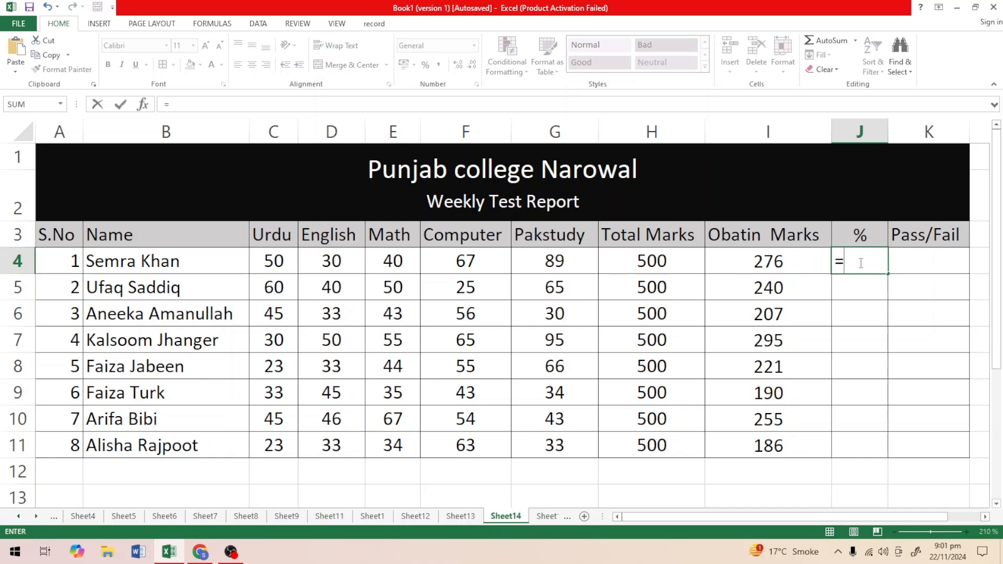
pyautogui.click(774, 262)
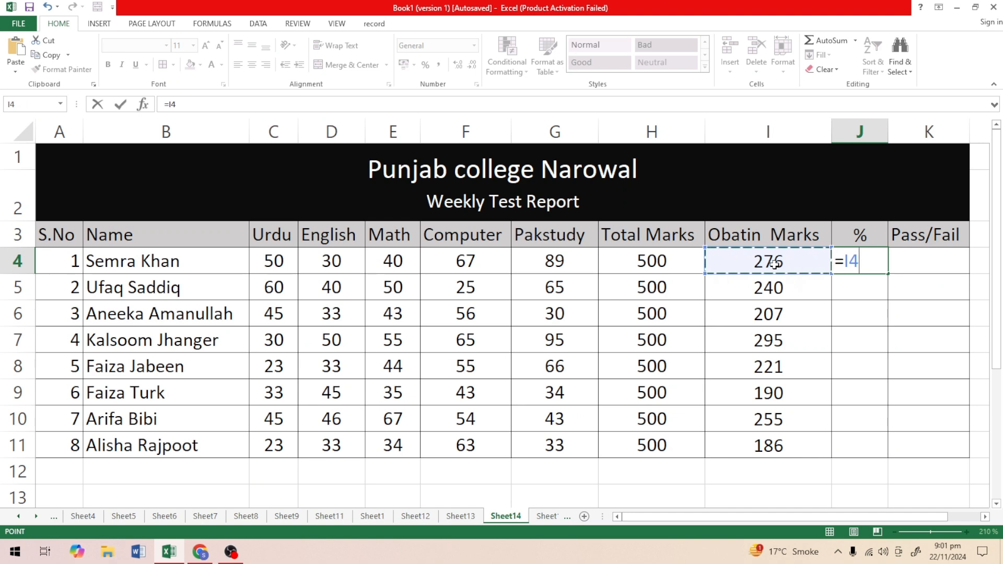
pyautogui.write('/')
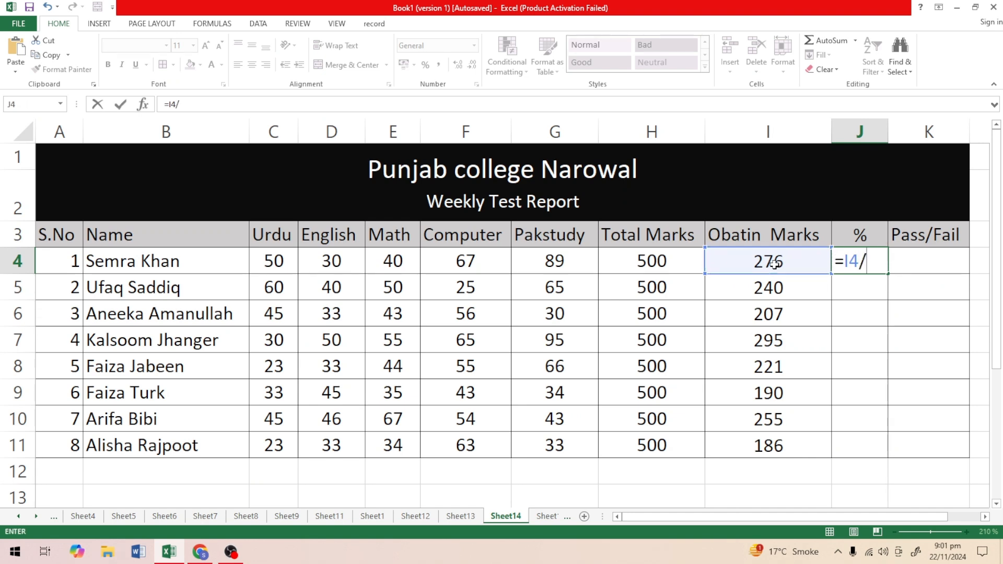
pyautogui.click(660, 261)
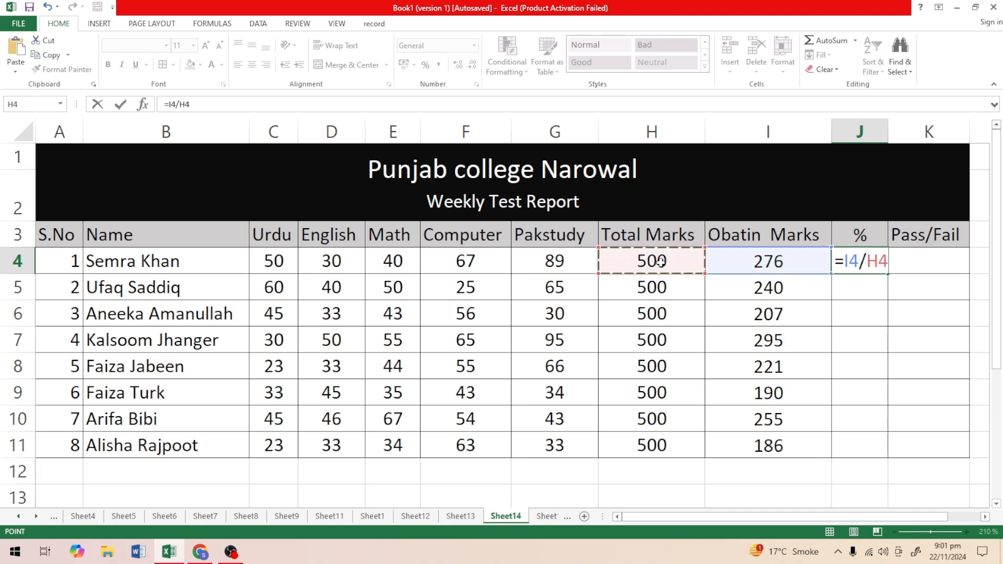
pyautogui.press('Return')
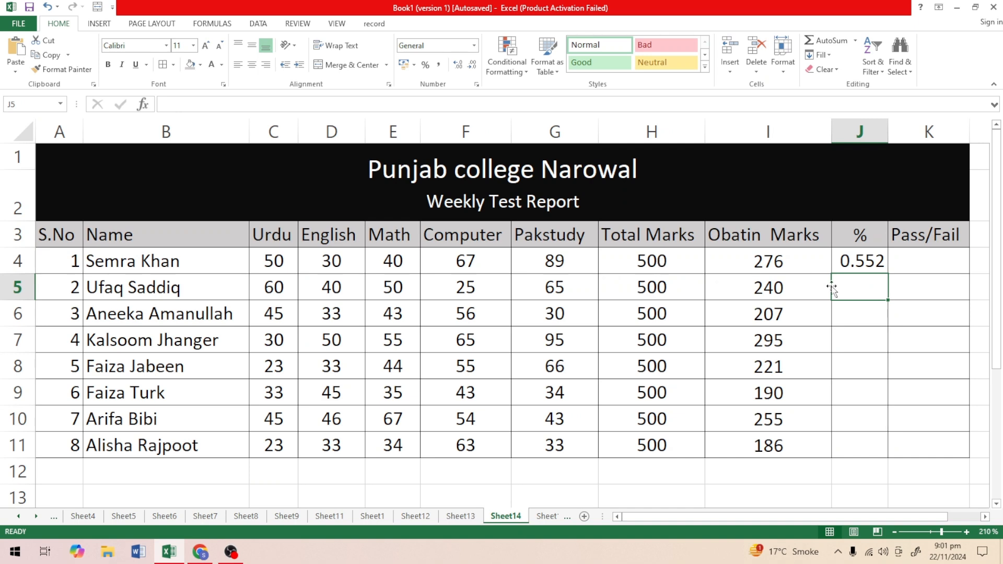
pyautogui.click(855, 265)
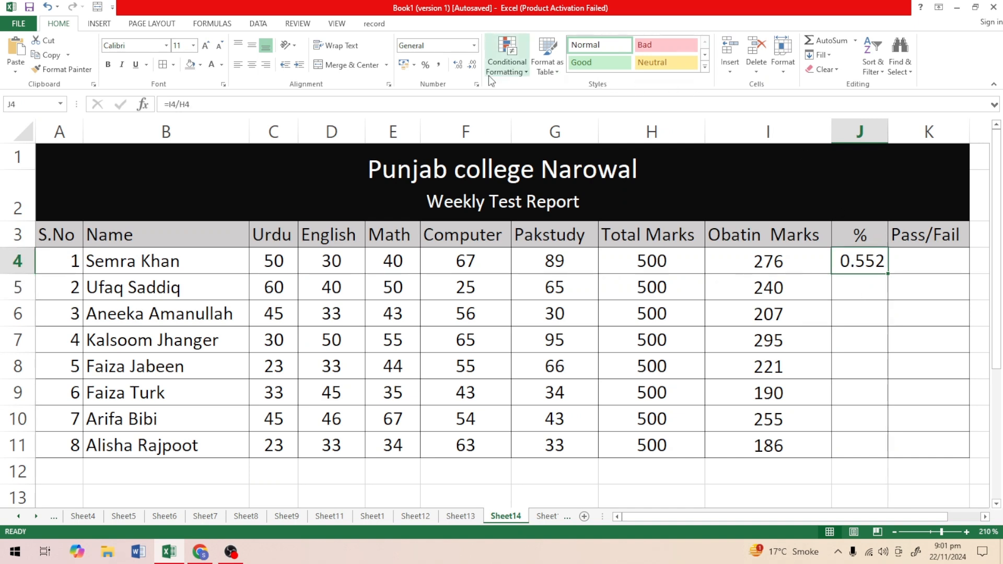
pyautogui.click(425, 64)
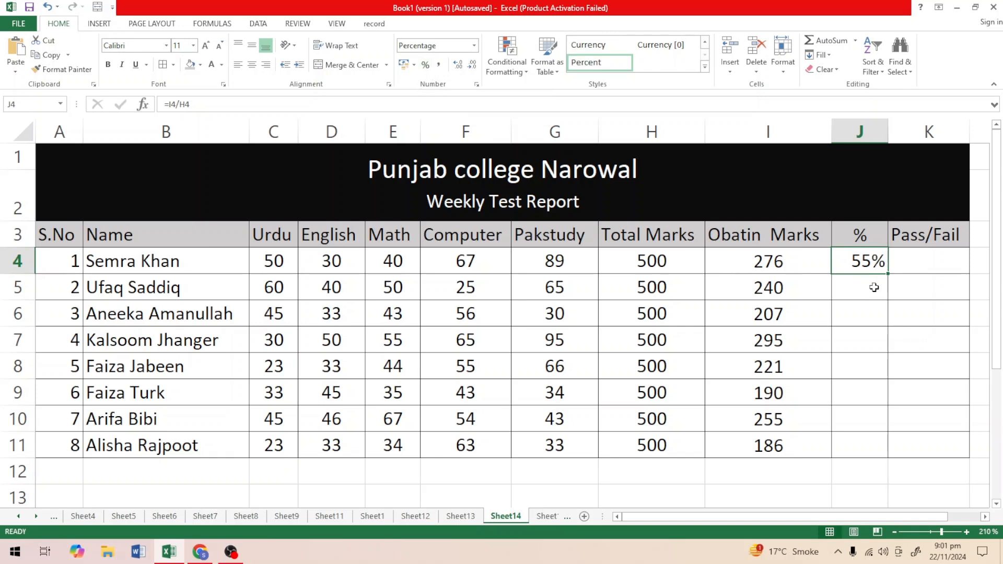
# Fill the percentage formula from J4 down to J11 and undo that fill.
pyautogui.moveTo(887, 273); pyautogui.dragTo(891, 458)
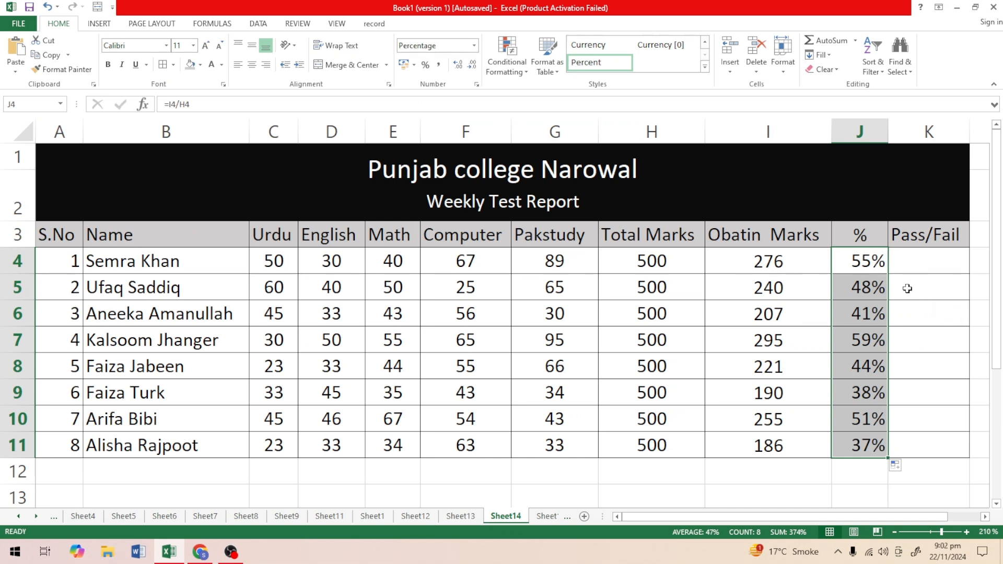
pyautogui.hotkey('ctrl', 'z')
# Re-enter the formula =I4/H4 in J4 and fill it down to J11.
pyautogui.doubleClick(881, 261)
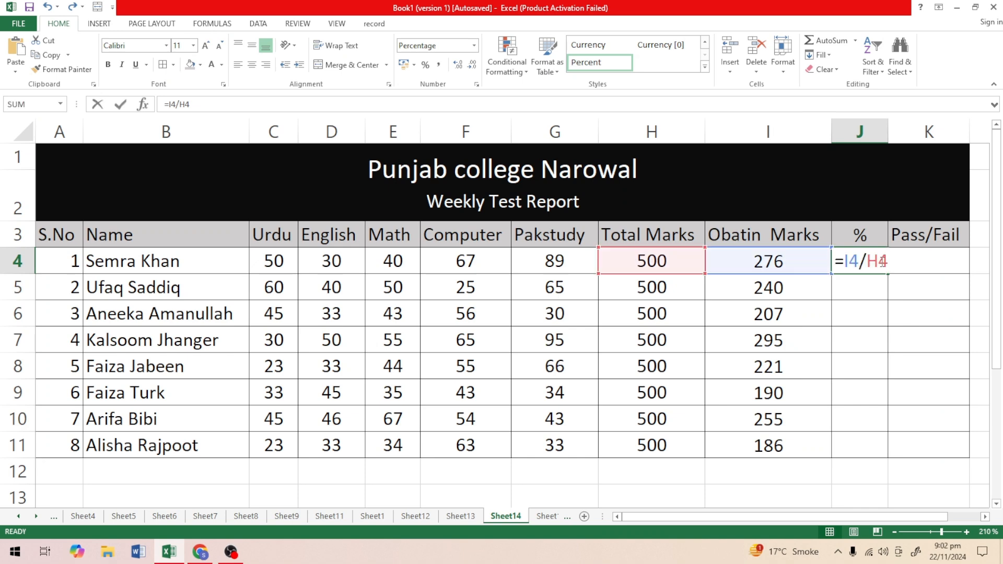
pyautogui.press('BackSpace')
pyautogui.press('BackSpace')
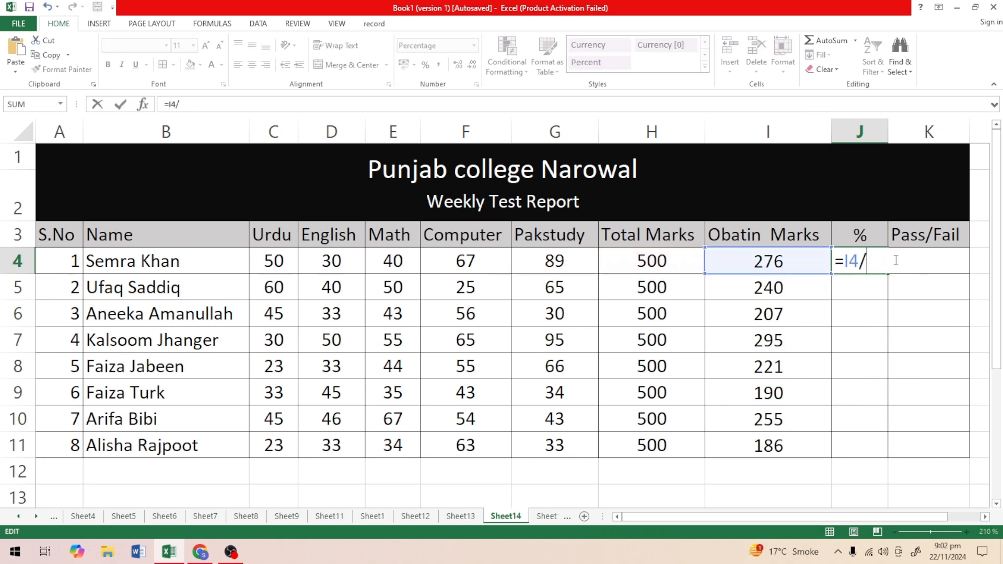
pyautogui.press('BackSpace')
pyautogui.press('BackSpace')
pyautogui.press('BackSpace')
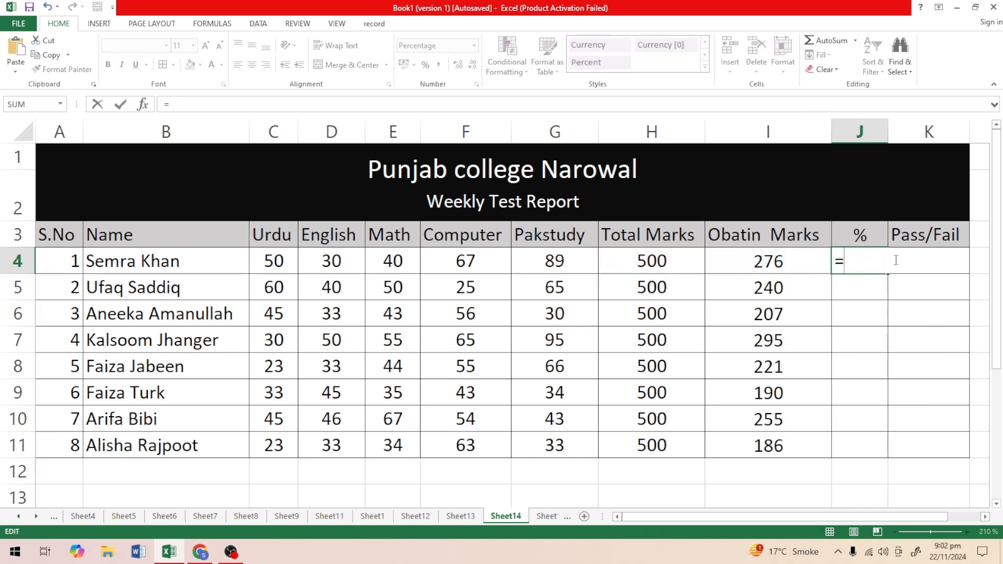
pyautogui.click(768, 260)
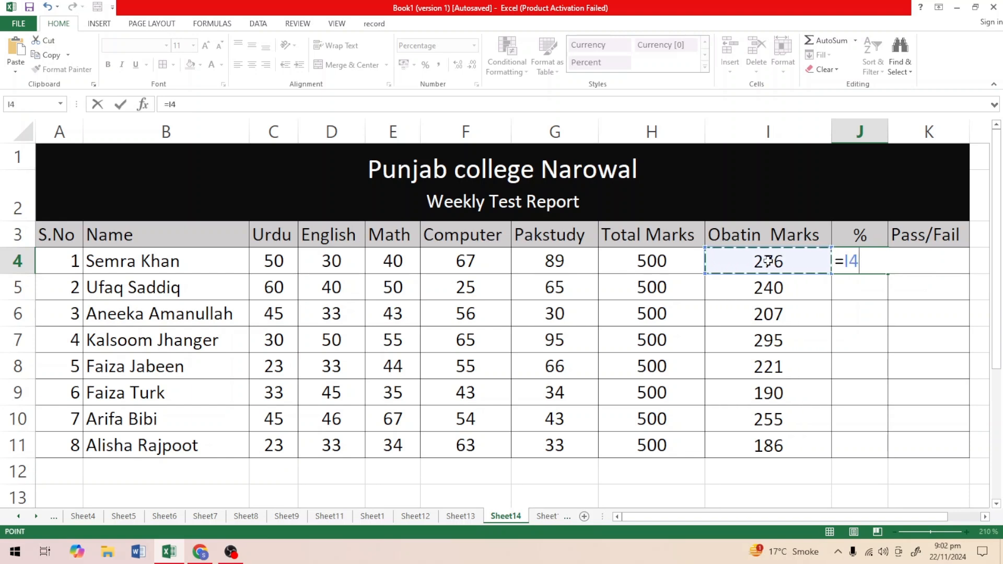
pyautogui.write('/')
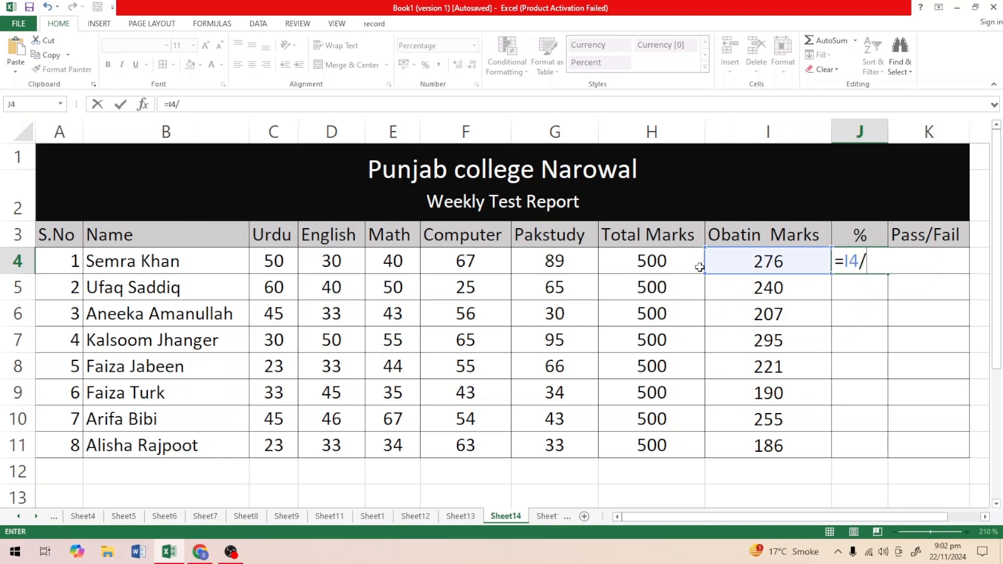
pyautogui.click(658, 260)
pyautogui.press('Return')
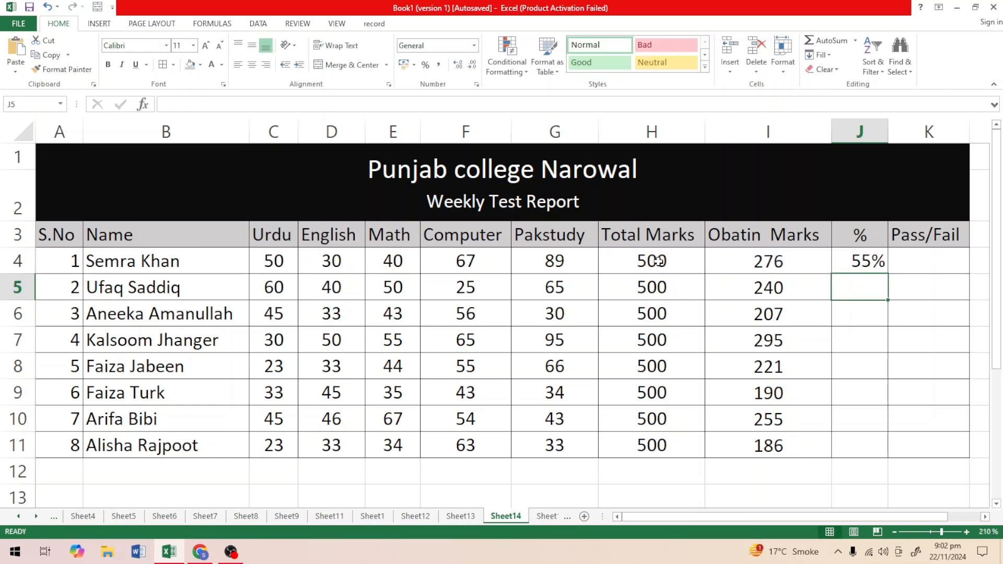
pyautogui.click(862, 262)
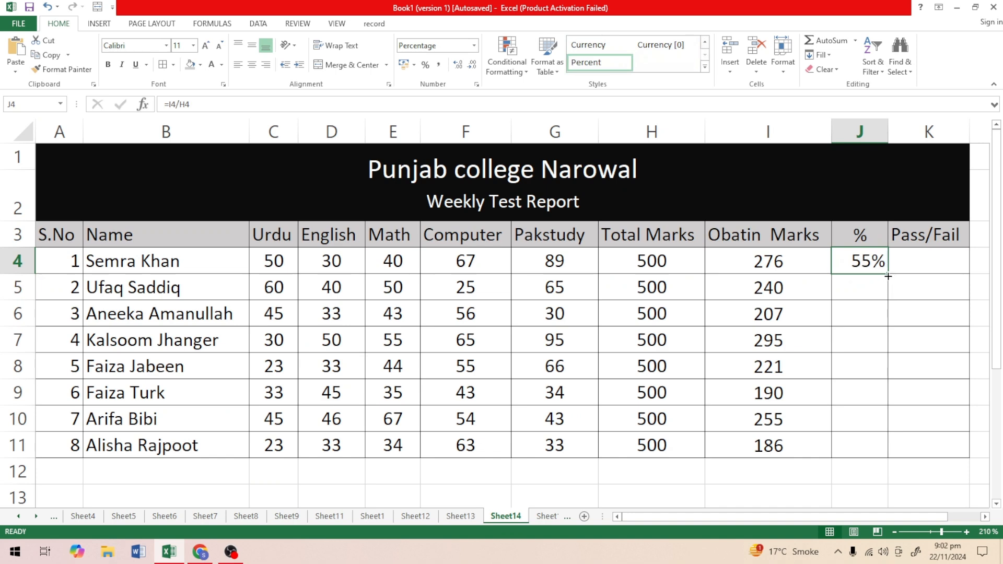
pyautogui.moveTo(886, 276); pyautogui.dragTo(879, 457)
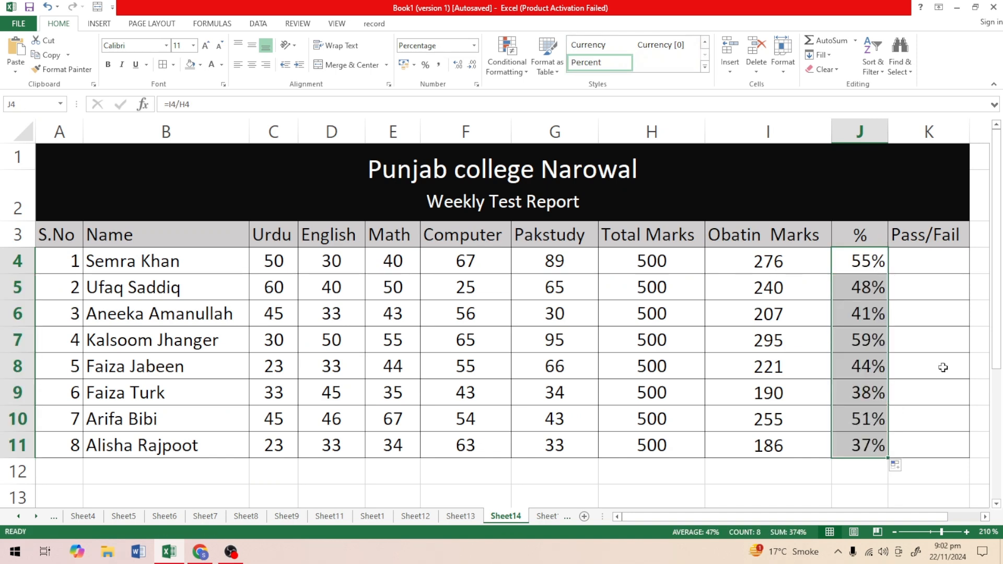
# Enter the label "condtion" in M3, beside the report table.
pyautogui.click(921, 266)
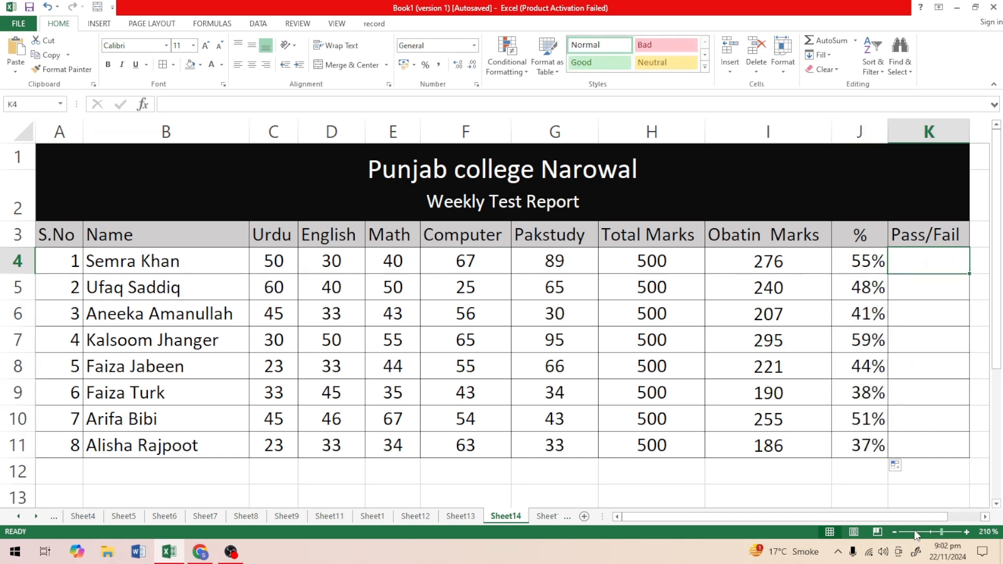
pyautogui.click(896, 533)
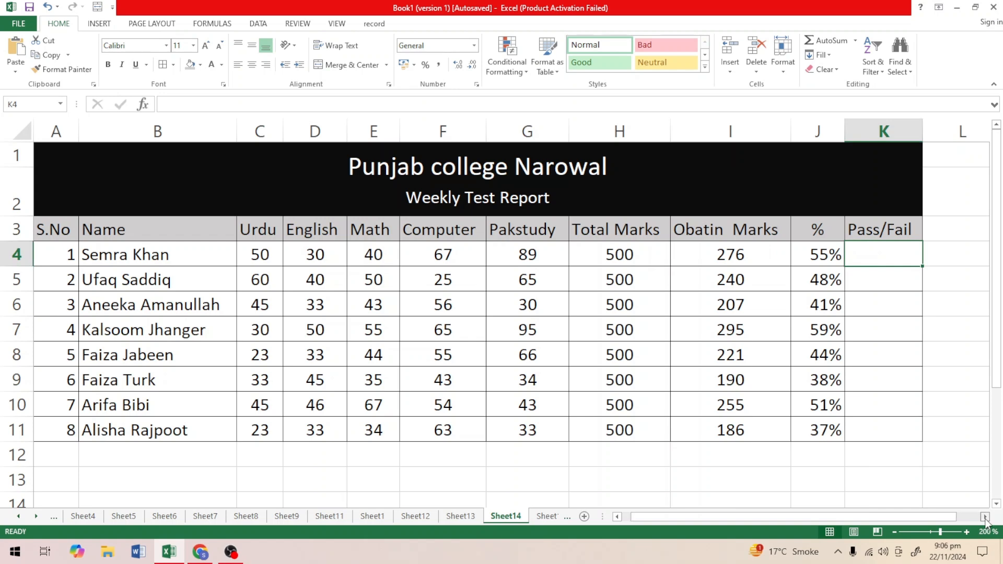
pyautogui.click(985, 517)
pyautogui.click(985, 518)
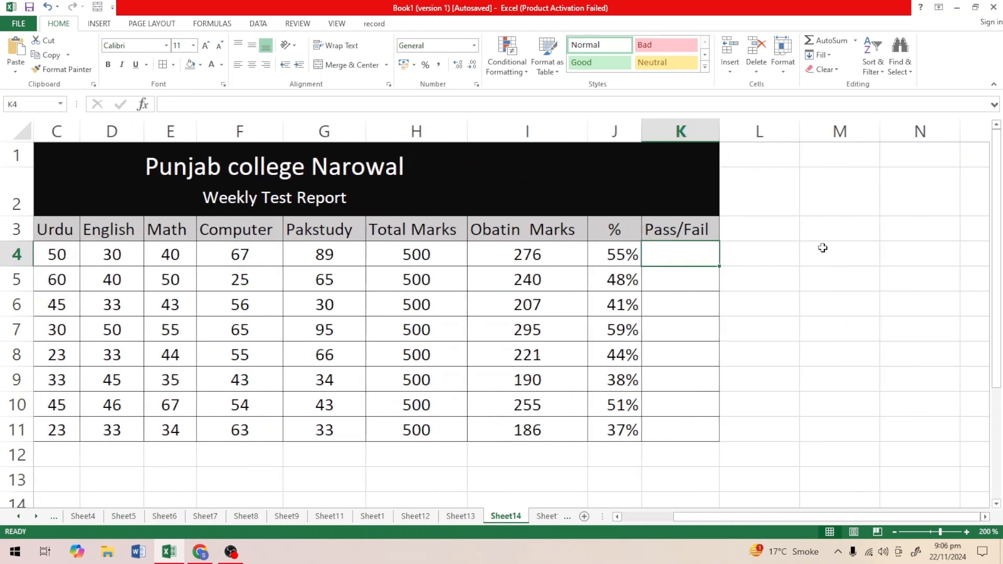
pyautogui.moveTo(814, 233); pyautogui.dragTo(855, 251)
pyautogui.click(851, 240)
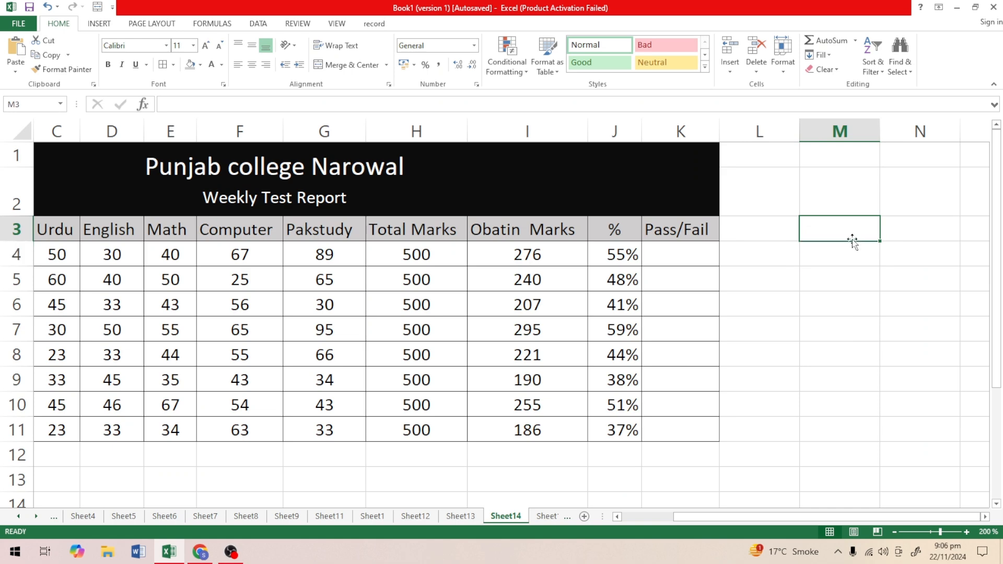
pyautogui.doubleClick(819, 230)
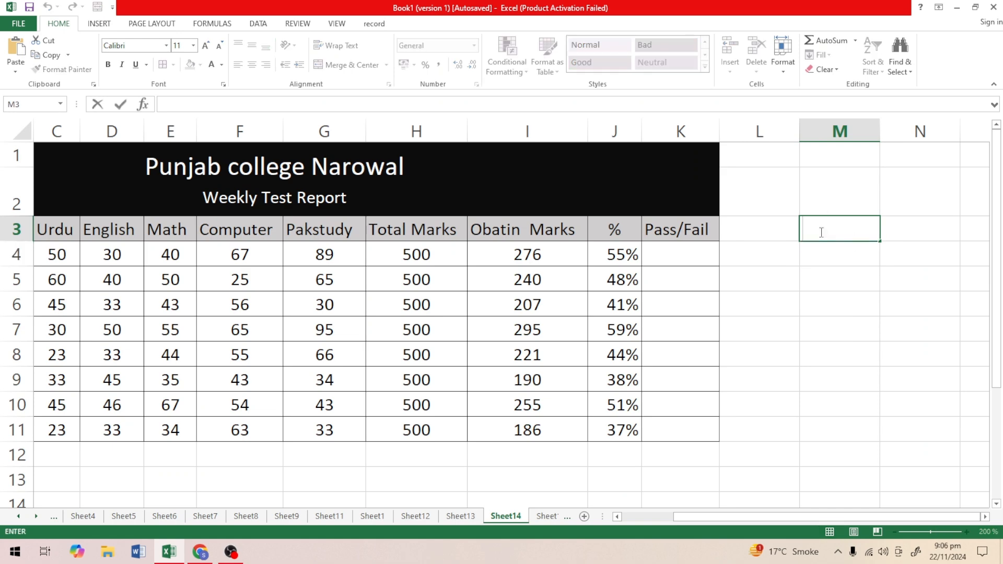
pyautogui.write('condtion')
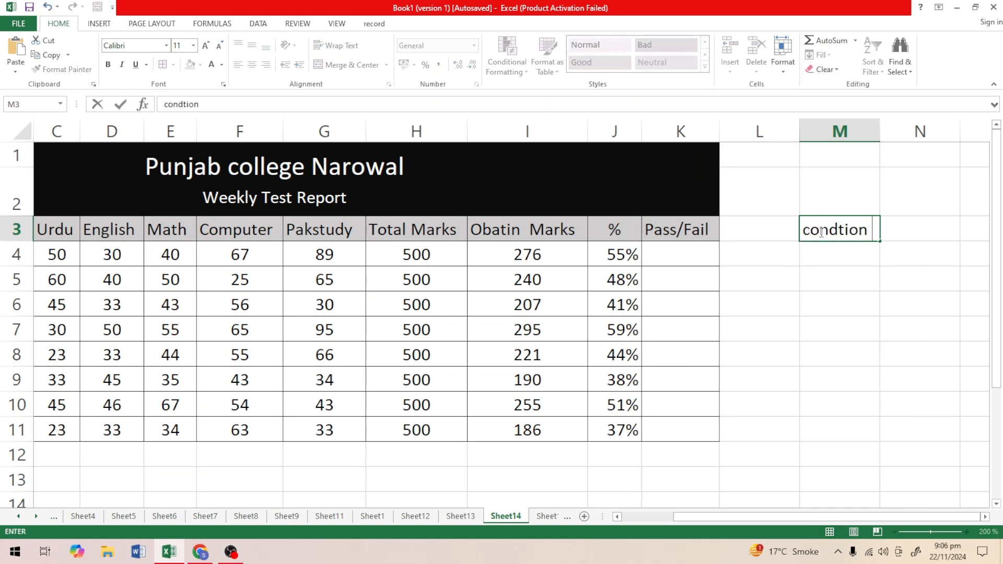
pyautogui.click(981, 379)
# Enter the fail rule "<200 fail" in N3 next to the condition label.
pyautogui.click(927, 221)
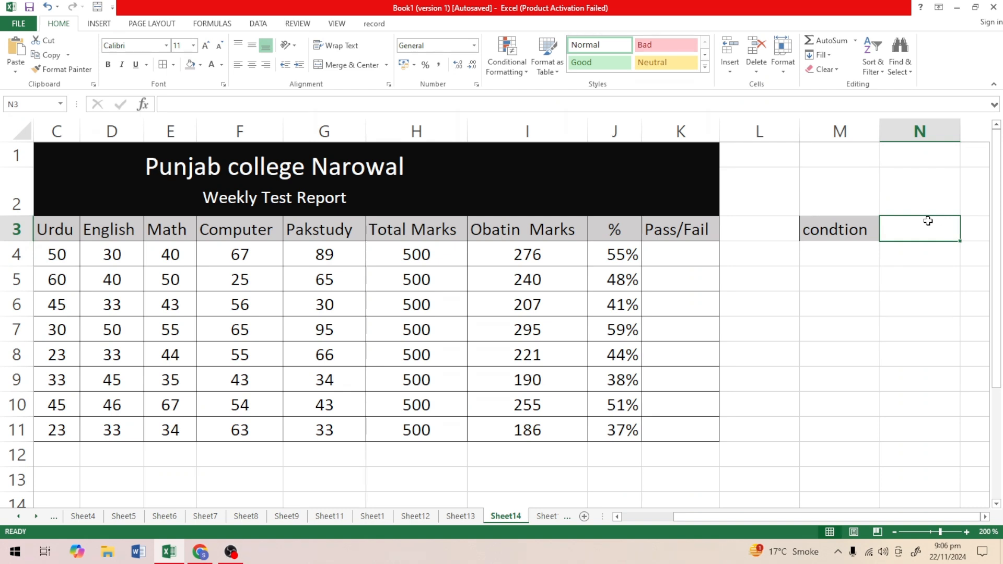
pyautogui.write('<20')
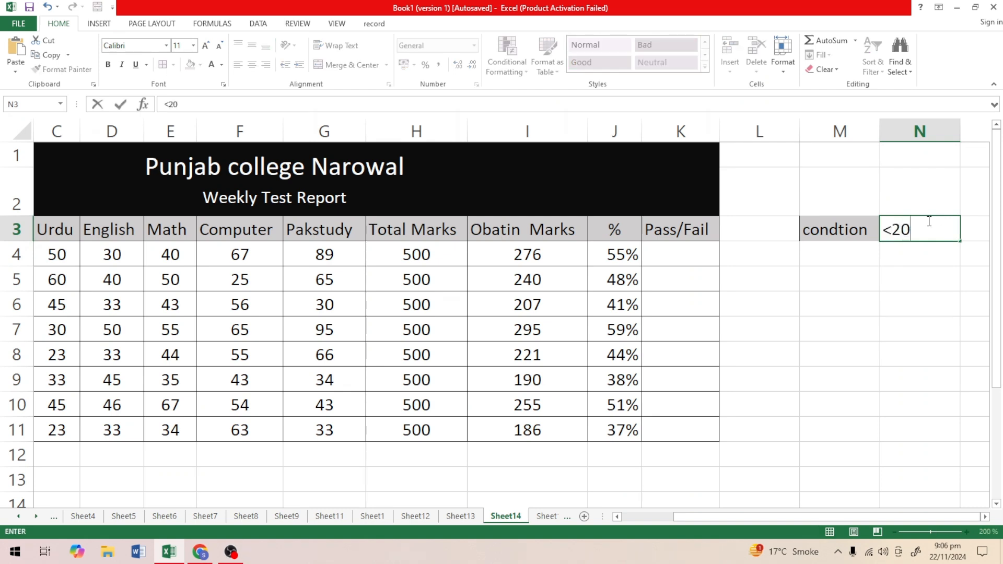
pyautogui.write('0')
pyautogui.write('fa')
pyautogui.write('i')
pyautogui.press('BackSpace')
pyautogui.write('ail')
pyautogui.click(914, 316)
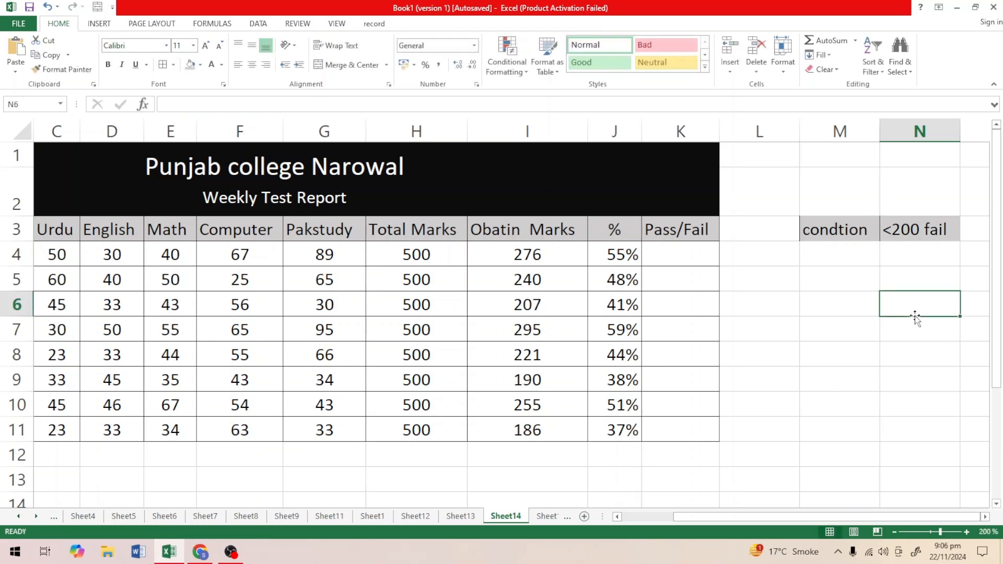
# Clear the condition label and the fail rule from cells M3:N3.
pyautogui.moveTo(833, 230); pyautogui.dragTo(917, 234)
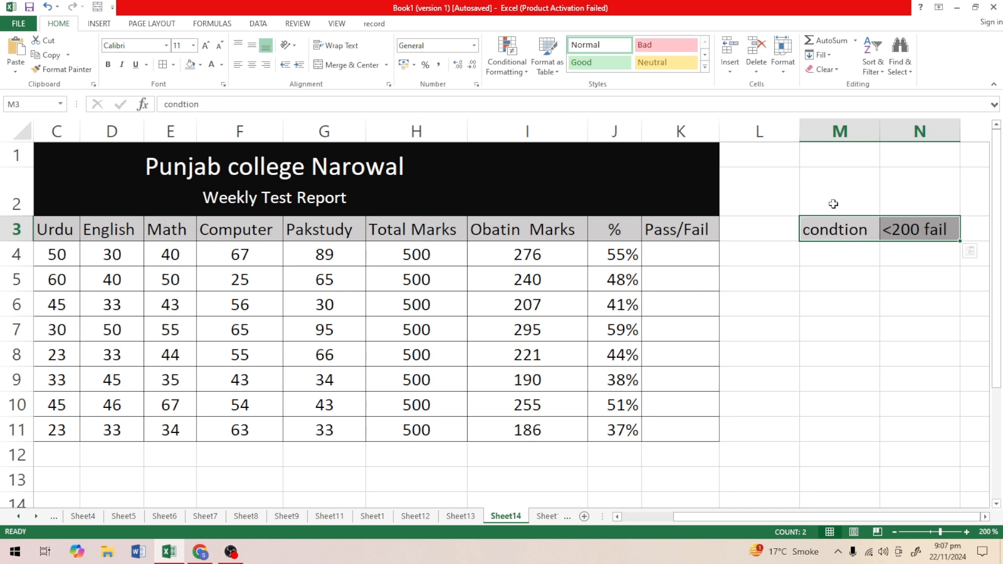
pyautogui.press('Delete')
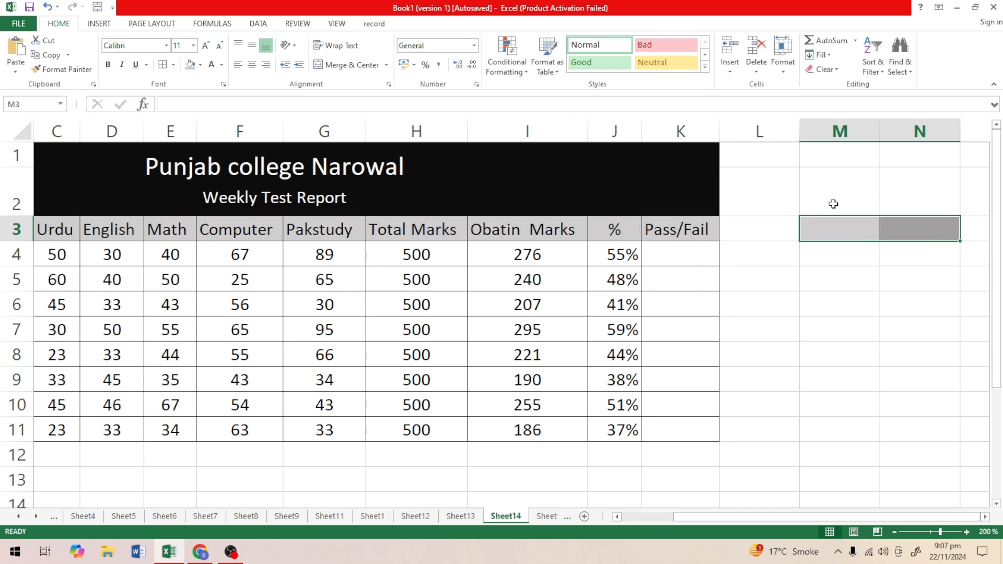
pyautogui.click(772, 338)
# Enter the formula =IF(I4<200,"Fail","Pass") in K4 under the Pass/Fail heading.
pyautogui.click(677, 259)
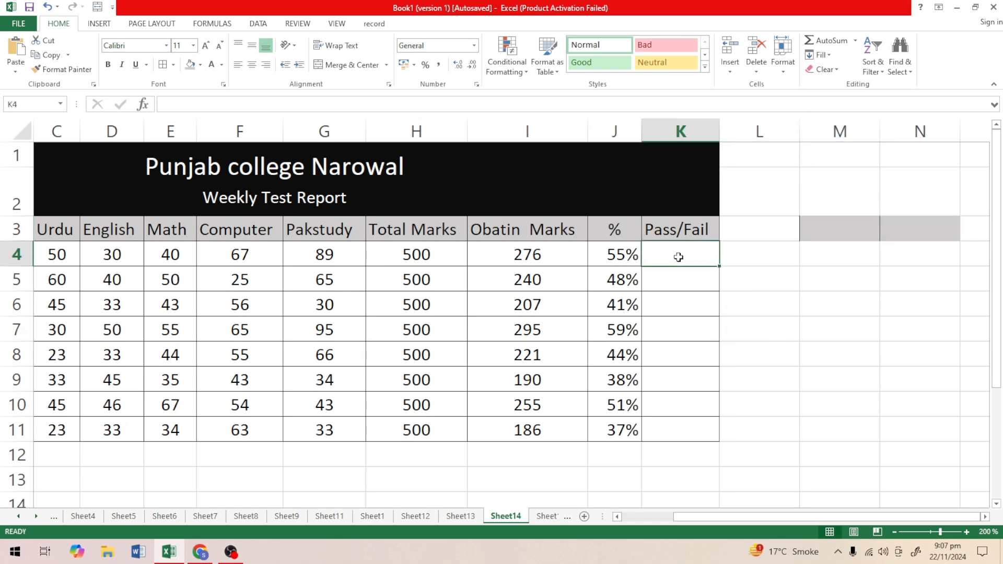
pyautogui.doubleClick(677, 259)
pyautogui.write('=')
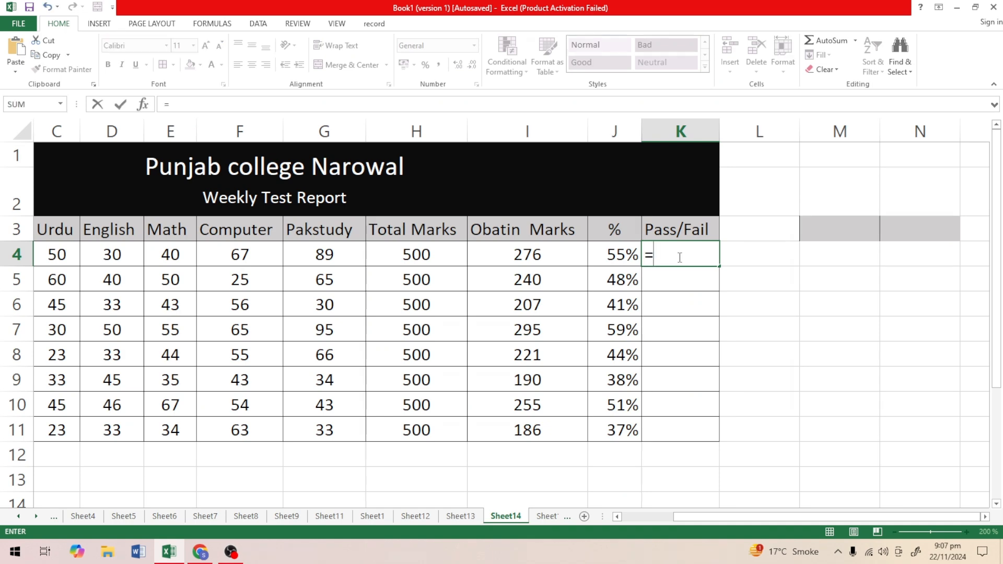
pyautogui.write('if')
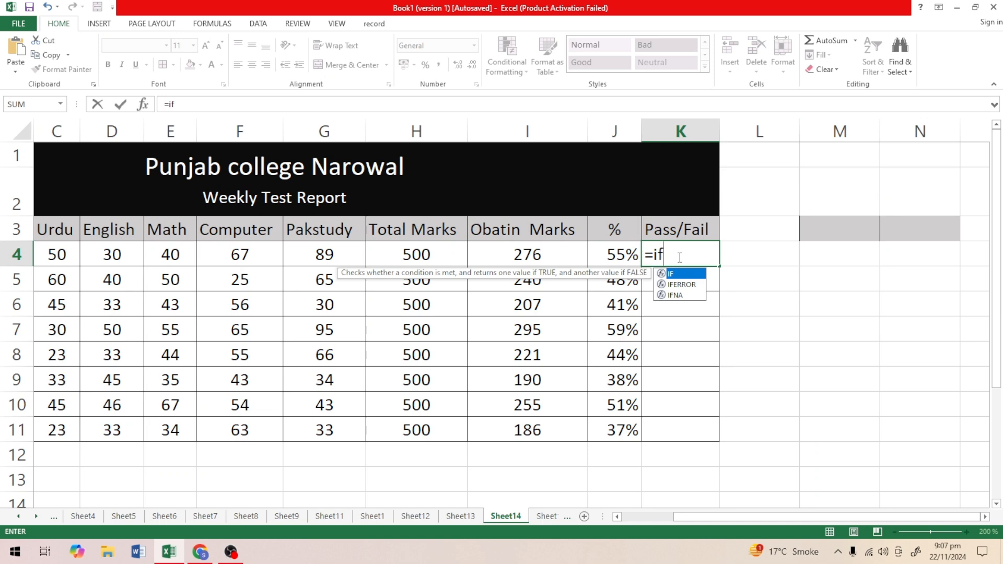
pyautogui.write('(')
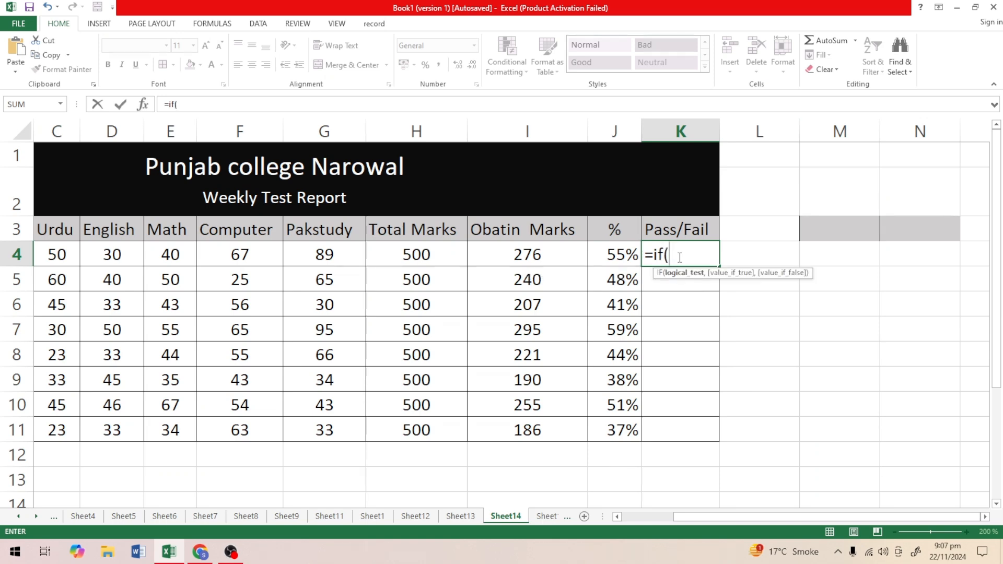
pyautogui.click(536, 255)
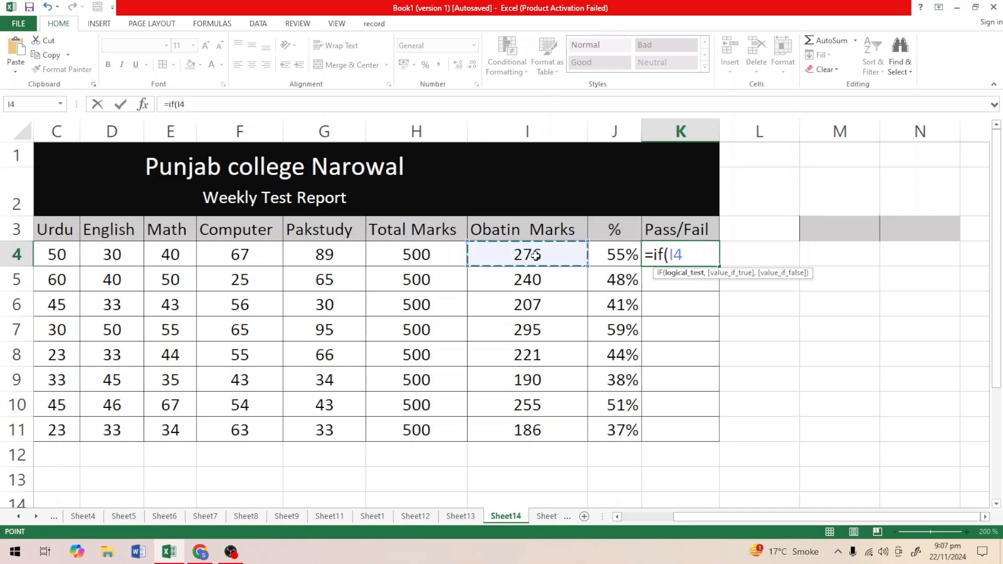
pyautogui.write('<')
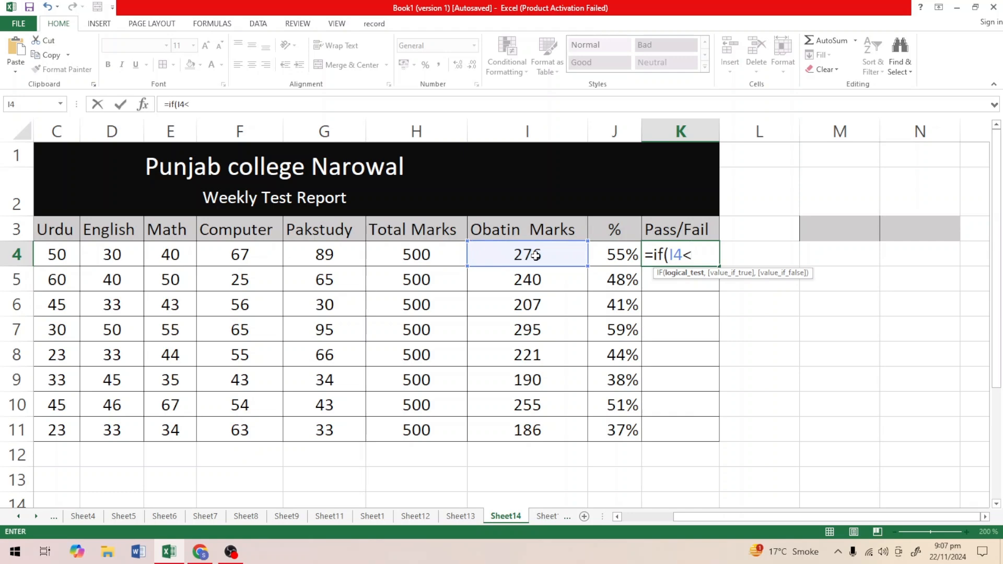
pyautogui.write('200')
pyautogui.write(',')
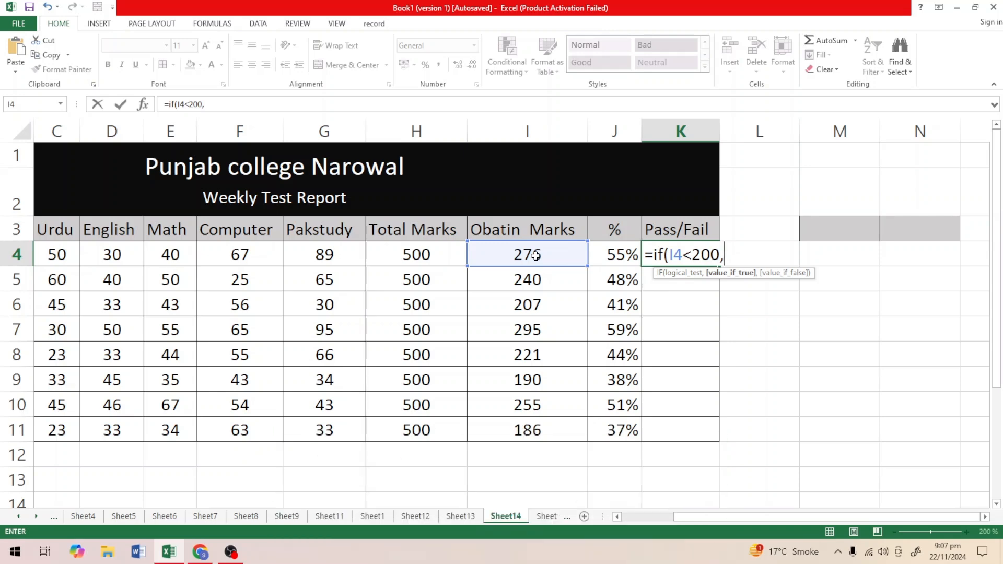
pyautogui.write('"Fail",')
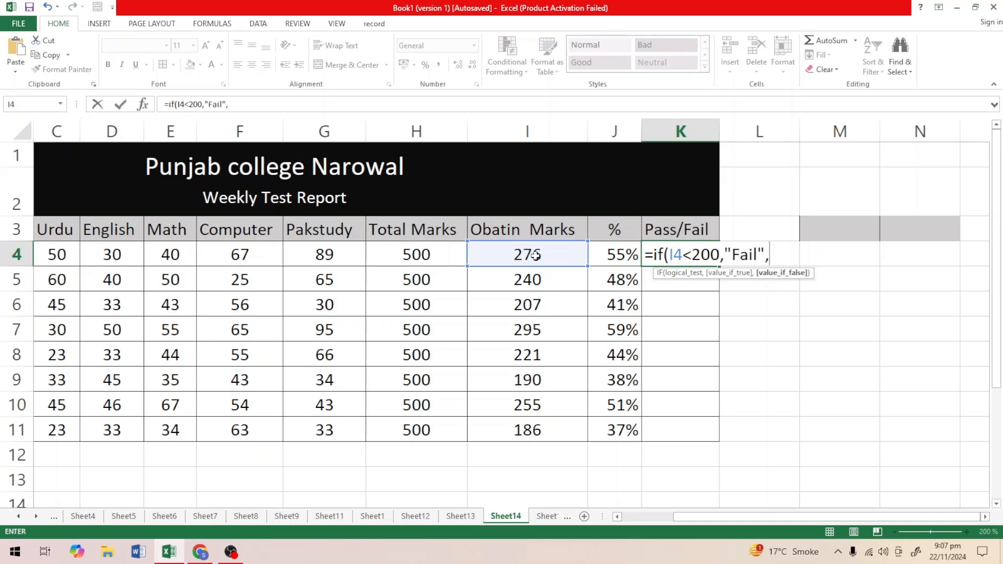
pyautogui.write('"Pass")')
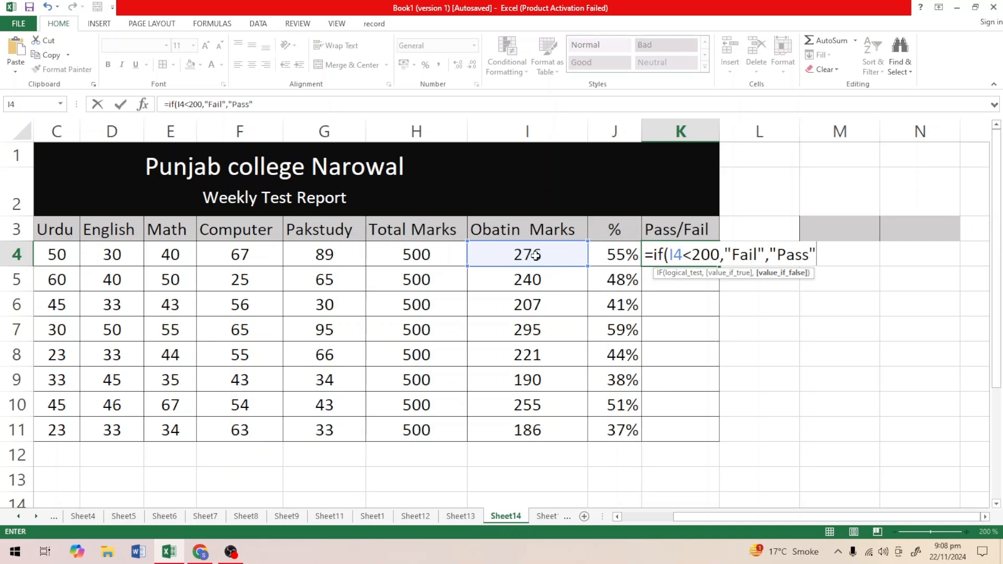
pyautogui.press('Return')
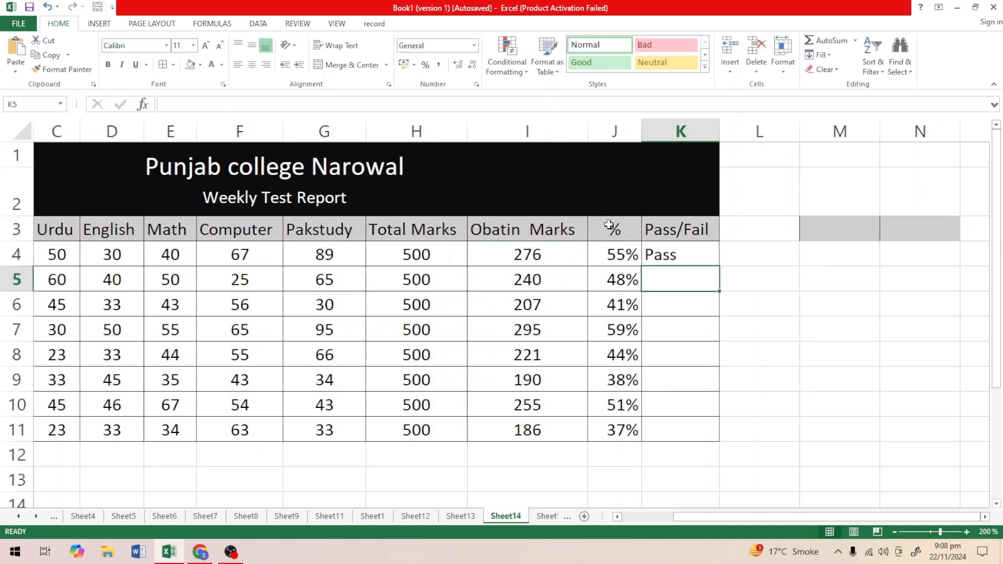
# Fill the pass/fail formula from K4 down to K11 and check the failing rows against their obtained marks.
pyautogui.click(662, 254)
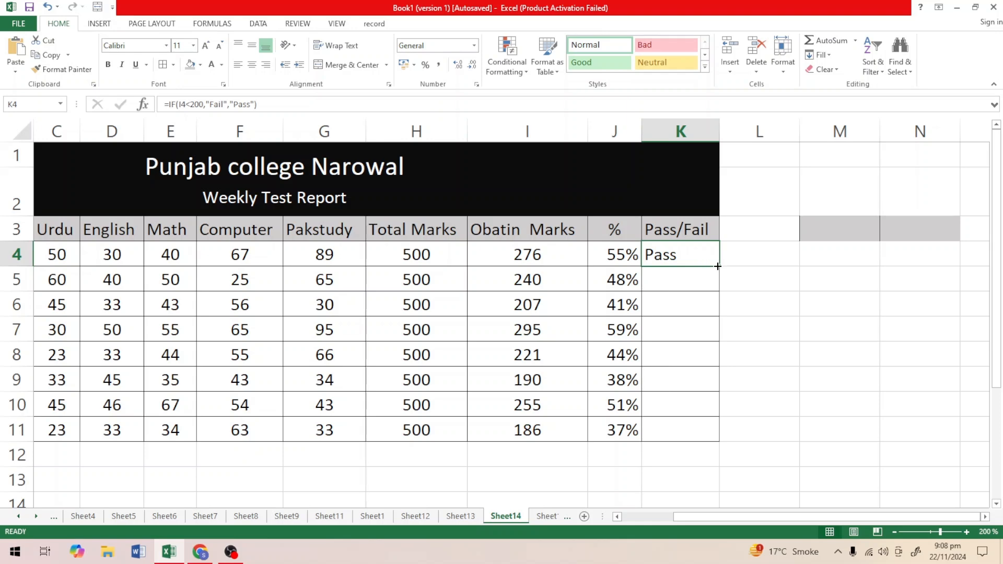
pyautogui.doubleClick(719, 265)
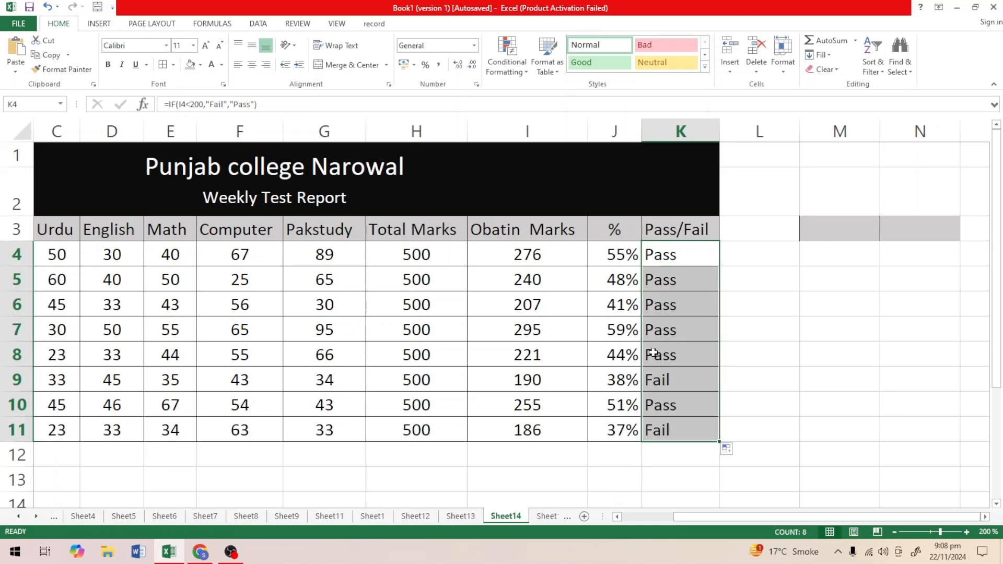
pyautogui.click(549, 379)
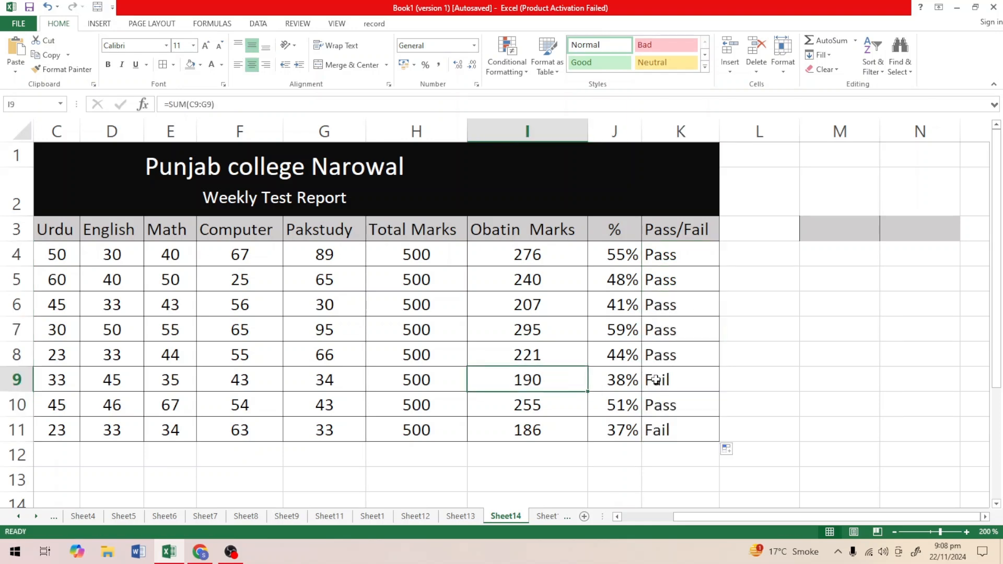
pyautogui.click(546, 429)
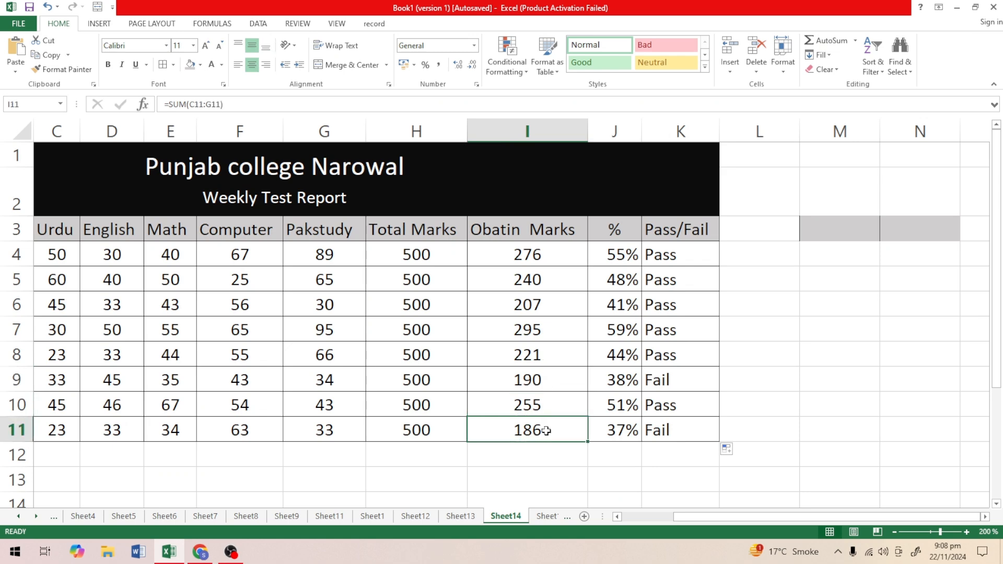
pyautogui.click(663, 429)
# Centre the pass/fail results in K4:K11 both horizontally and vertically.
pyautogui.moveTo(684, 249); pyautogui.dragTo(676, 425)
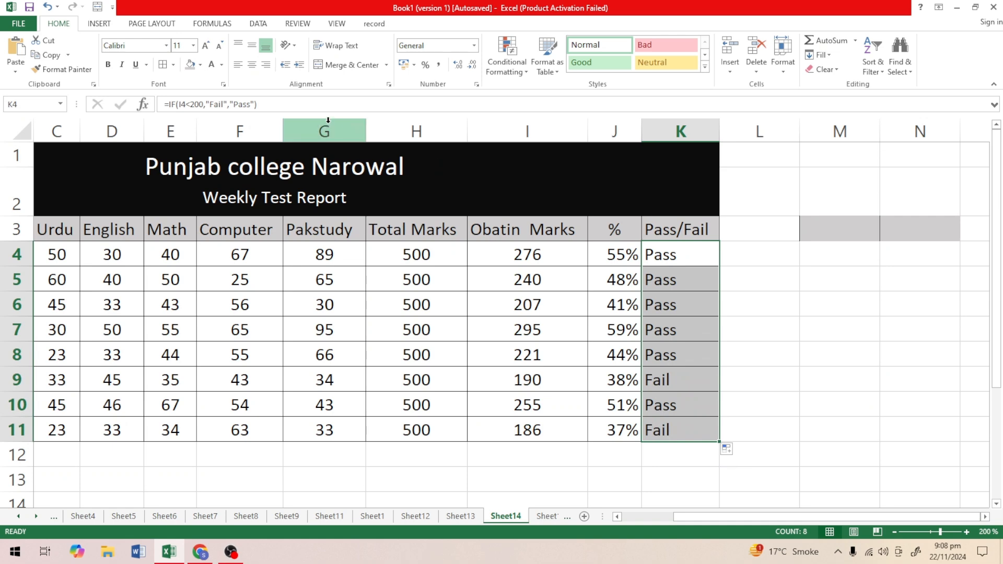
pyautogui.click(251, 46)
pyautogui.click(253, 65)
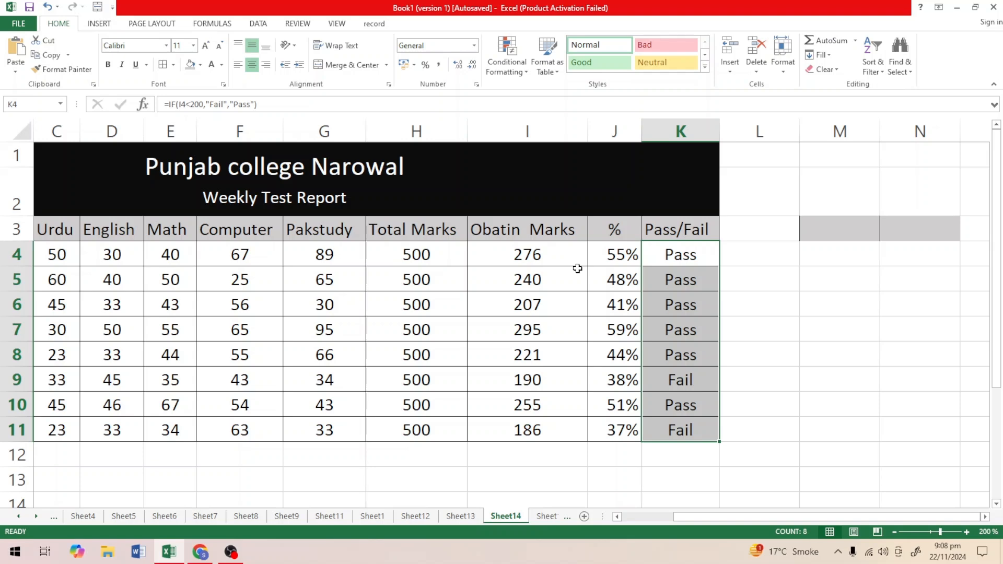
# Change the fail threshold in the K4 formula to 250, giving =IF(I4<250,"Fail","Pass").
pyautogui.doubleClick(679, 262)
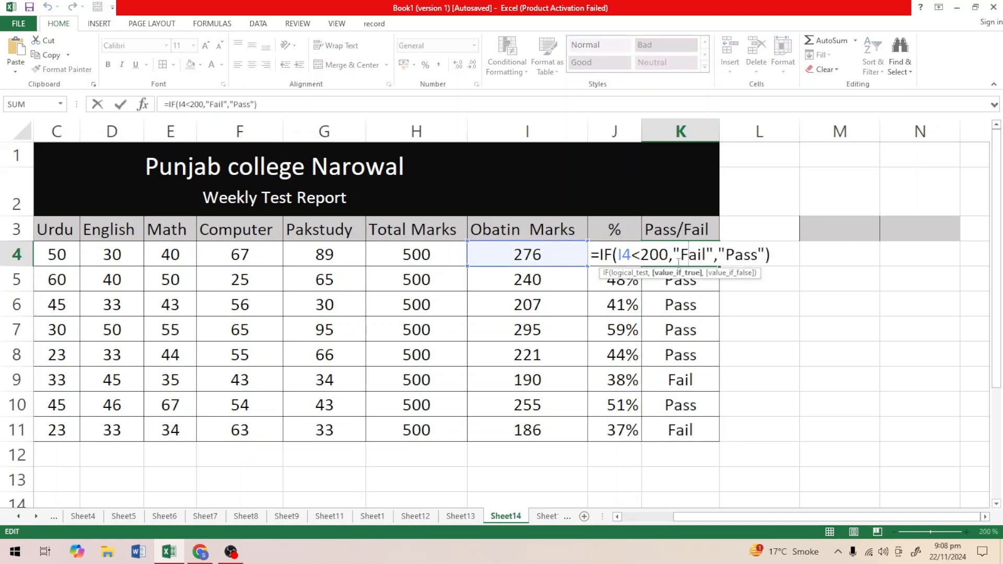
pyautogui.click(668, 255)
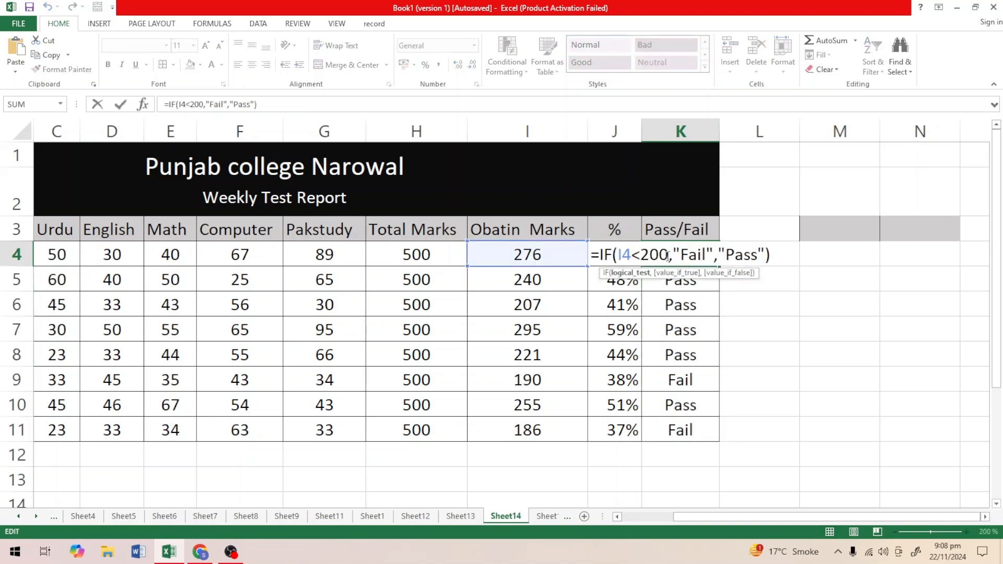
pyautogui.press('BackSpace')
pyautogui.press('BackSpace')
pyautogui.write('50')
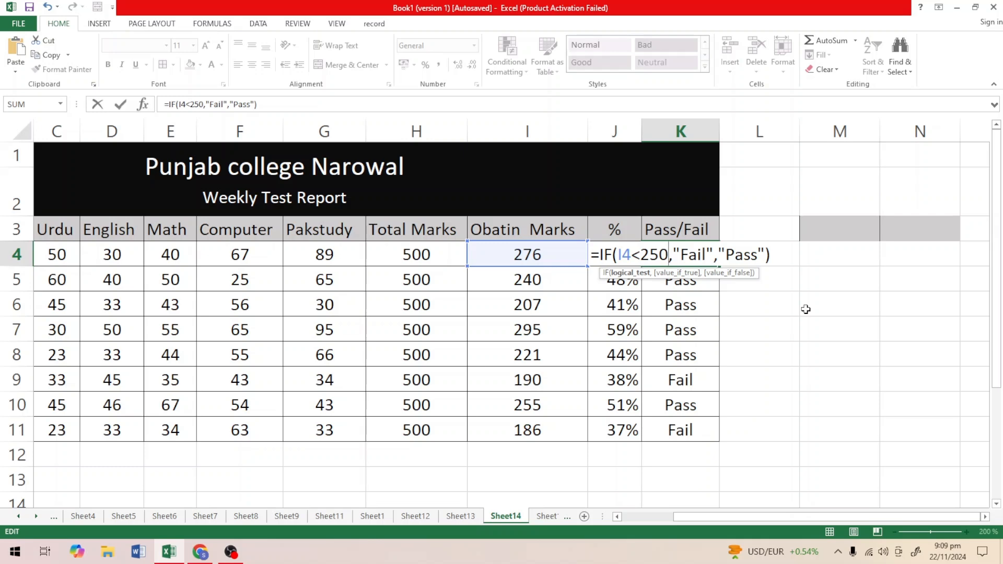
pyautogui.press('Return')
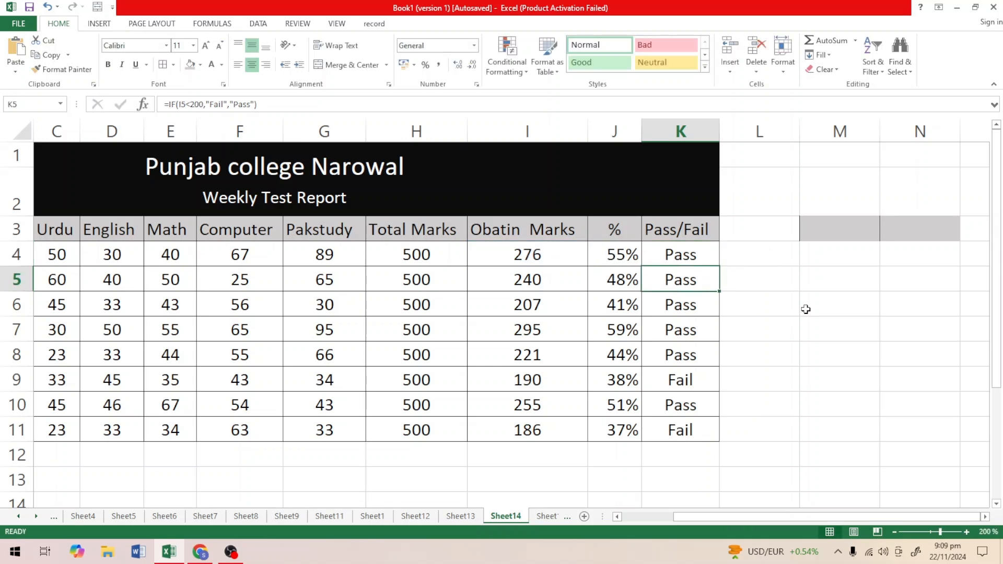
# Fill the updated 250-mark formula from K4 down to K11 and check the copied formula in K5.
pyautogui.click(696, 255)
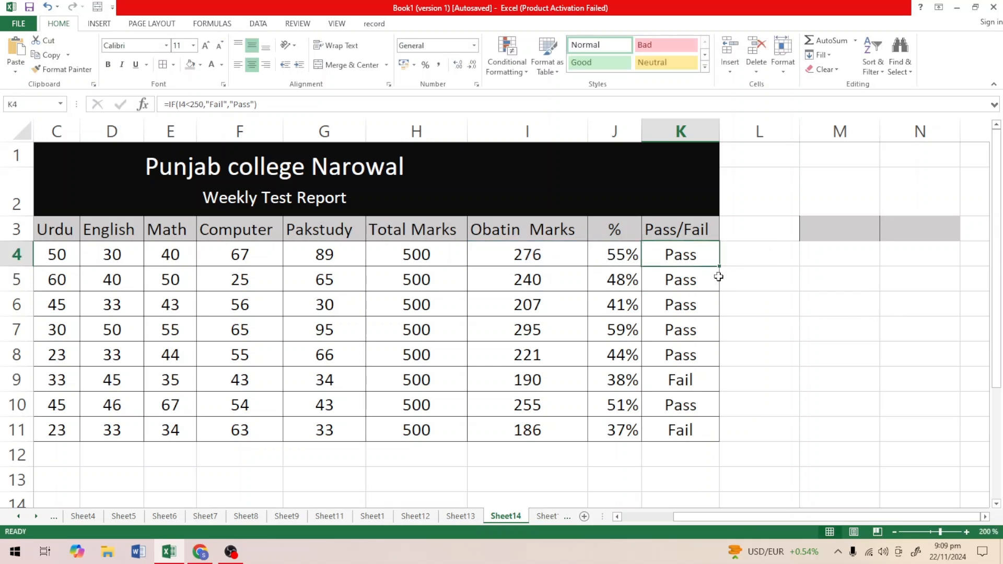
pyautogui.moveTo(719, 266); pyautogui.dragTo(719, 267)
pyautogui.doubleClick(720, 266)
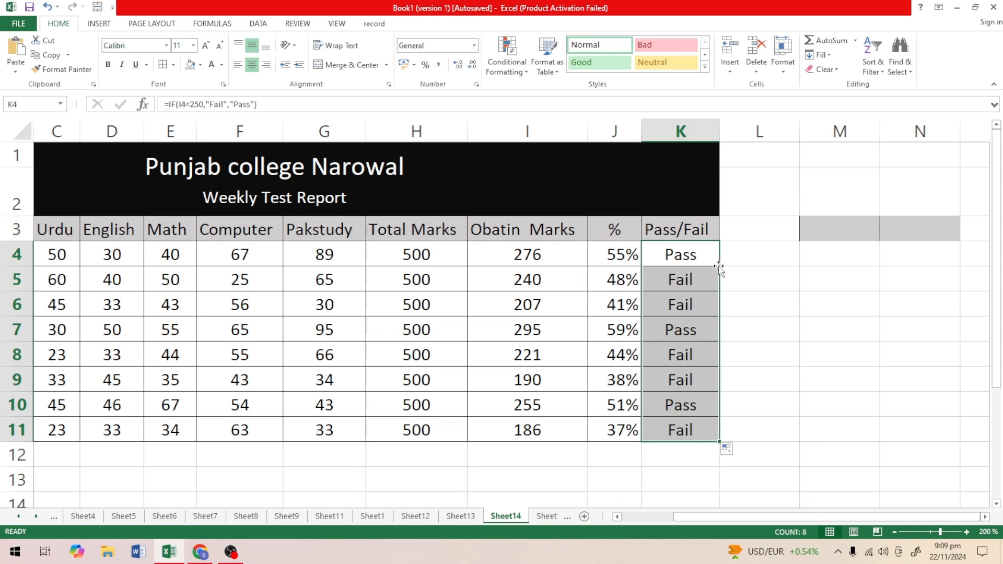
pyautogui.click(776, 269)
pyautogui.click(667, 288)
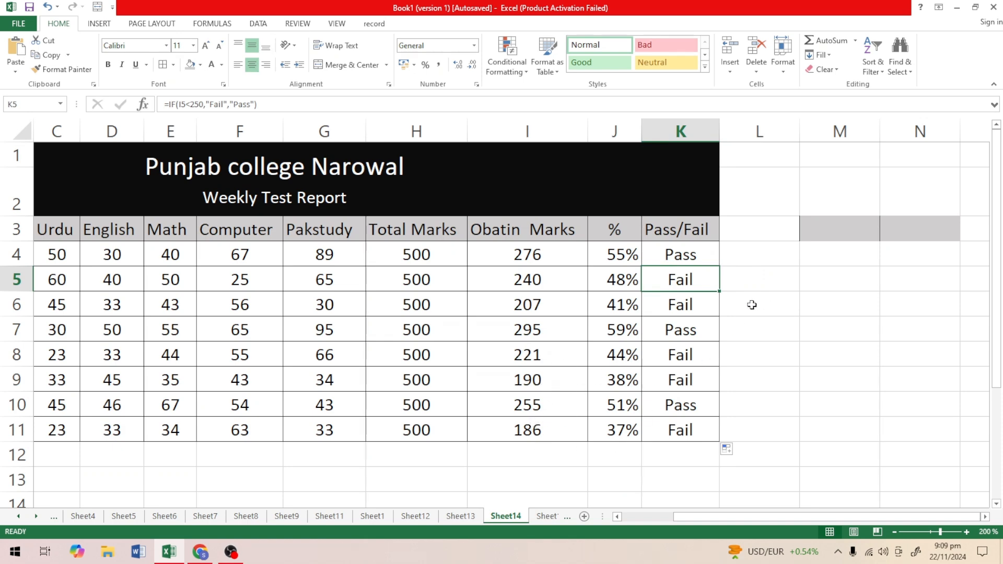
pyautogui.click(737, 296)
pyautogui.moveTo(813, 228); pyautogui.dragTo(882, 226)
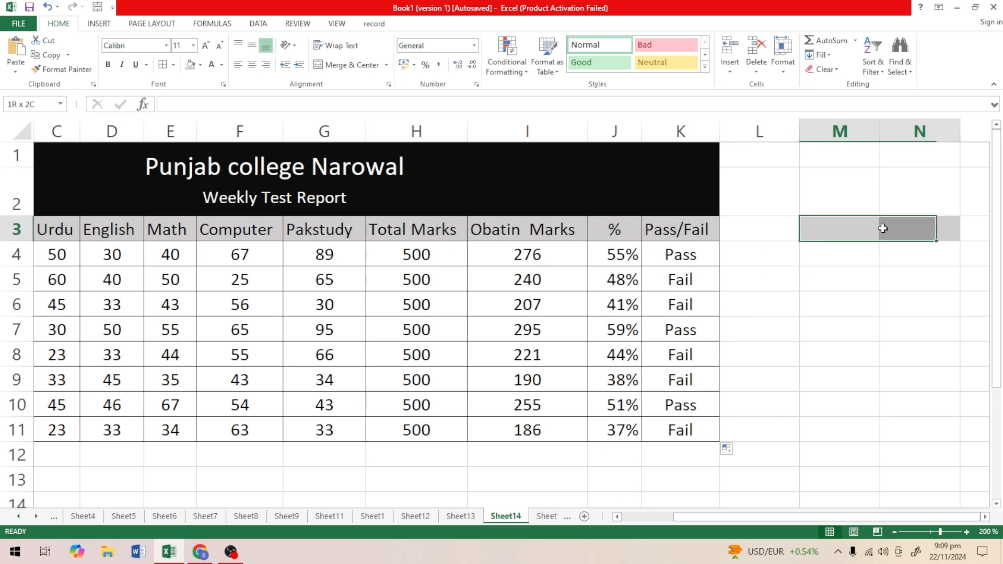
pyautogui.click(578, 63)
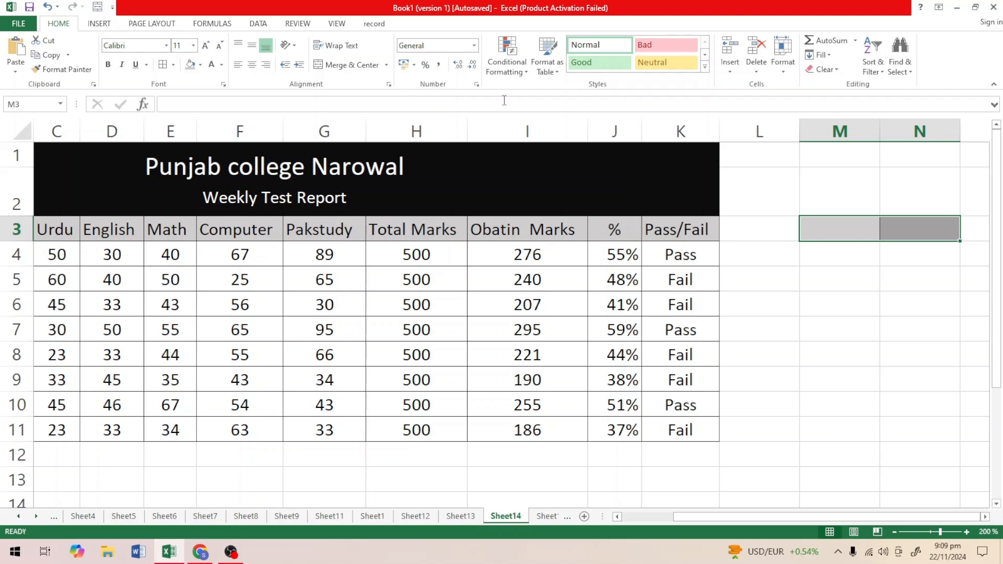
pyautogui.click(790, 282)
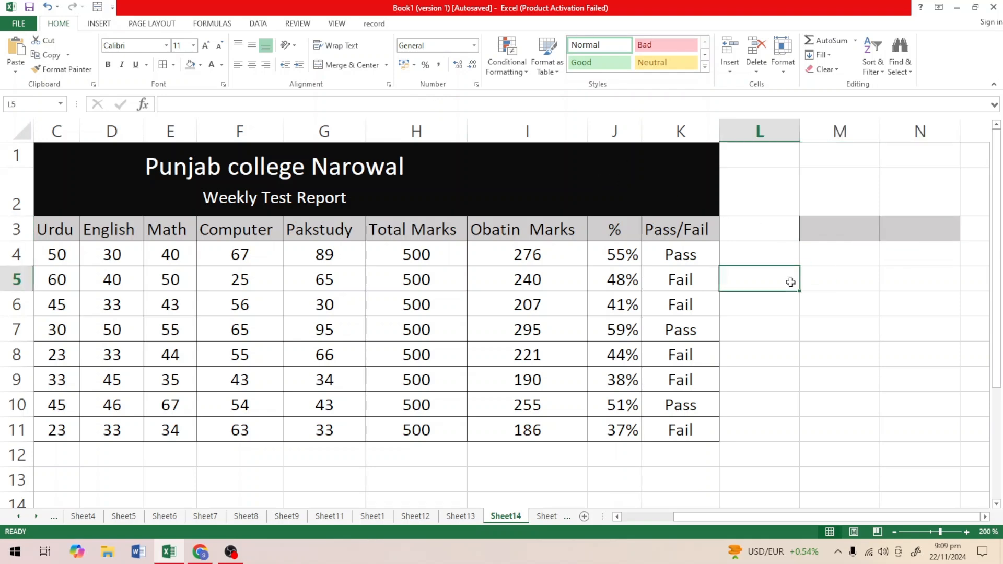